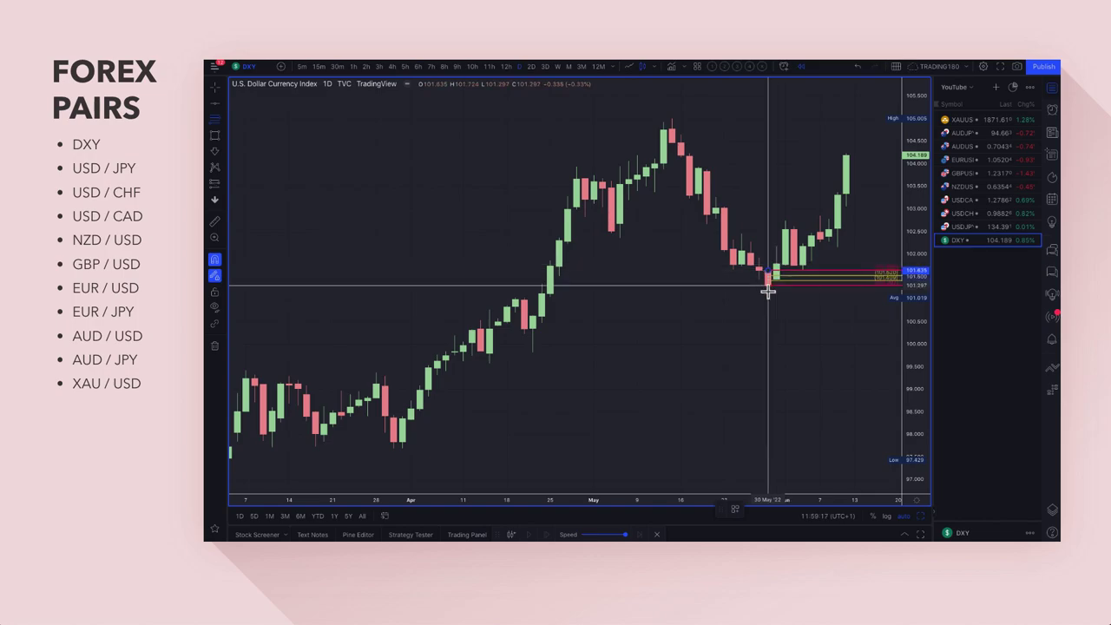
- Mark a zone from the 30 May low at 101.297, apply the 2. DEMAND template and raise its upper edge to 102.562
{"action": "left_click", "coordinate": [767, 301]}
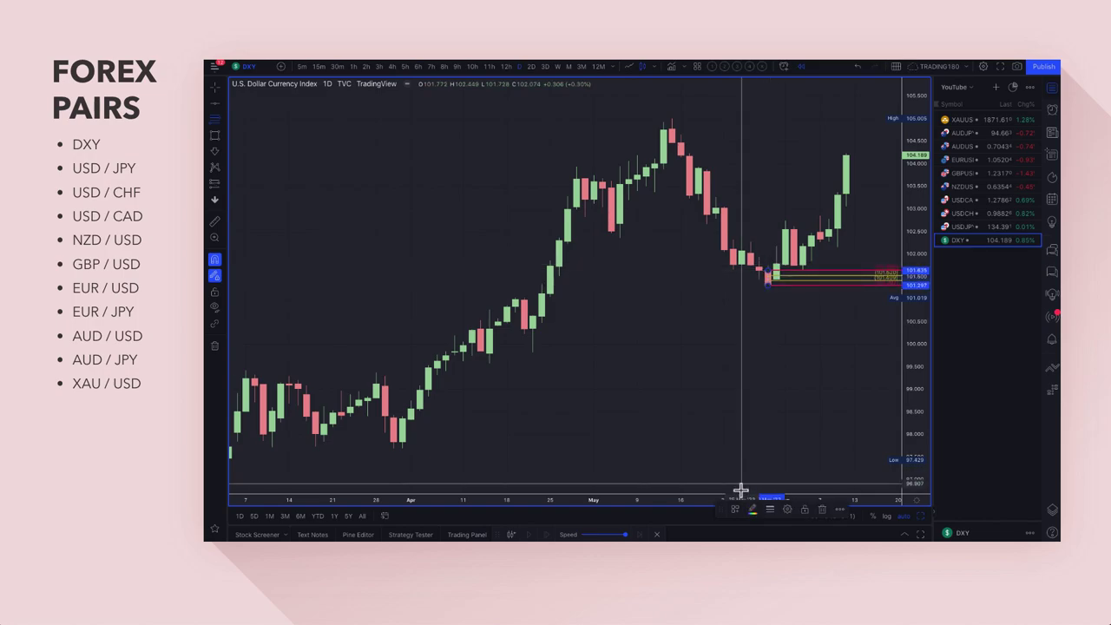
{"action": "left_click", "coordinate": [736, 509]}
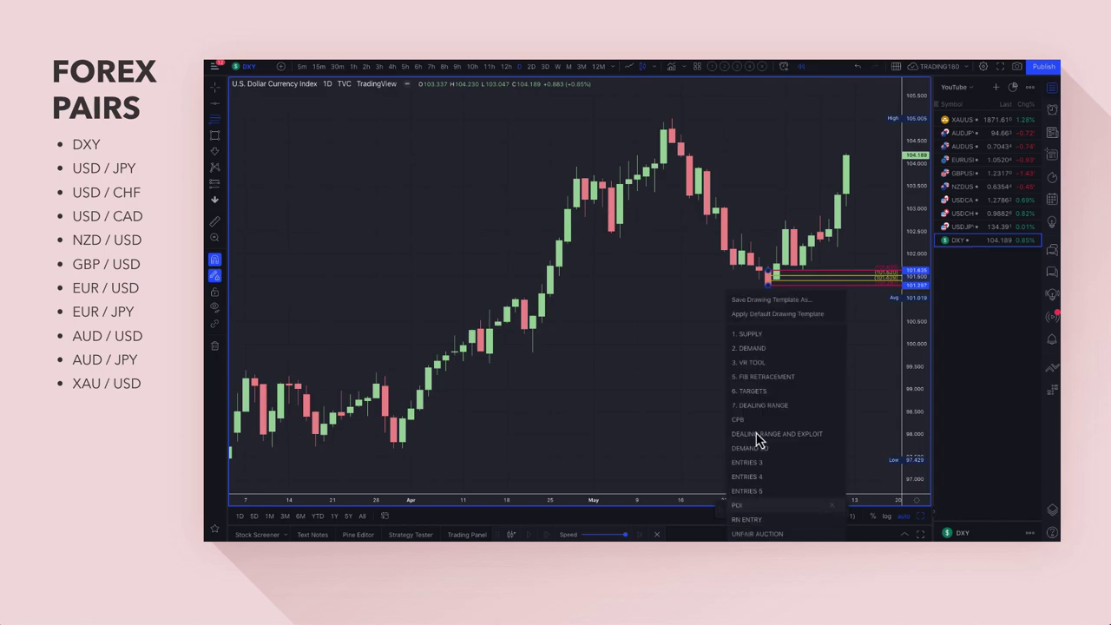
{"action": "left_click", "coordinate": [747, 348]}
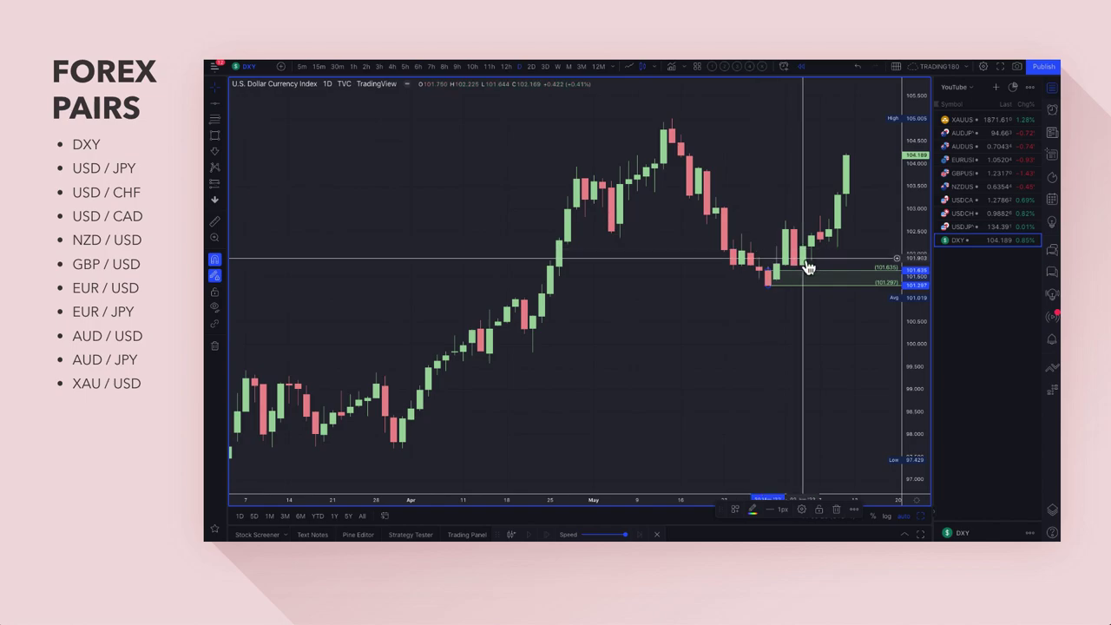
{"action": "right_click", "coordinate": [768, 282]}
{"action": "left_click_drag", "start_coordinate": [768, 270], "coordinate": [822, 240]}
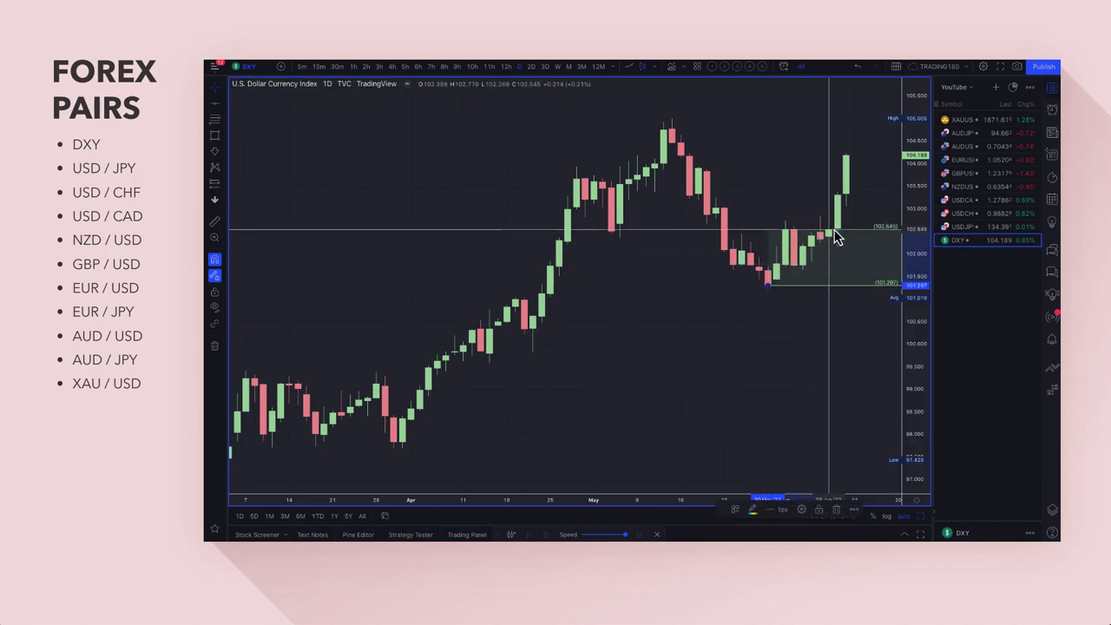
{"action": "scroll", "coordinate": [752, 260], "scroll_direction": "down", "scroll_amount": 3}
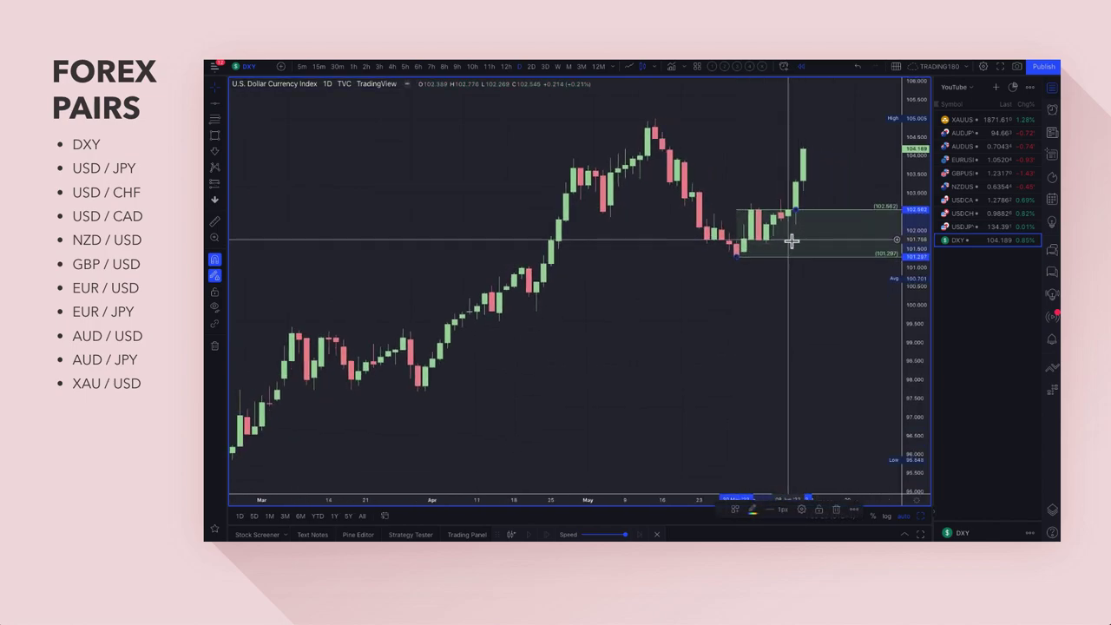
- Brush a projected price path from the latest candle down into the demand zone and back up to about 104
{"action": "left_click", "coordinate": [221, 140]}
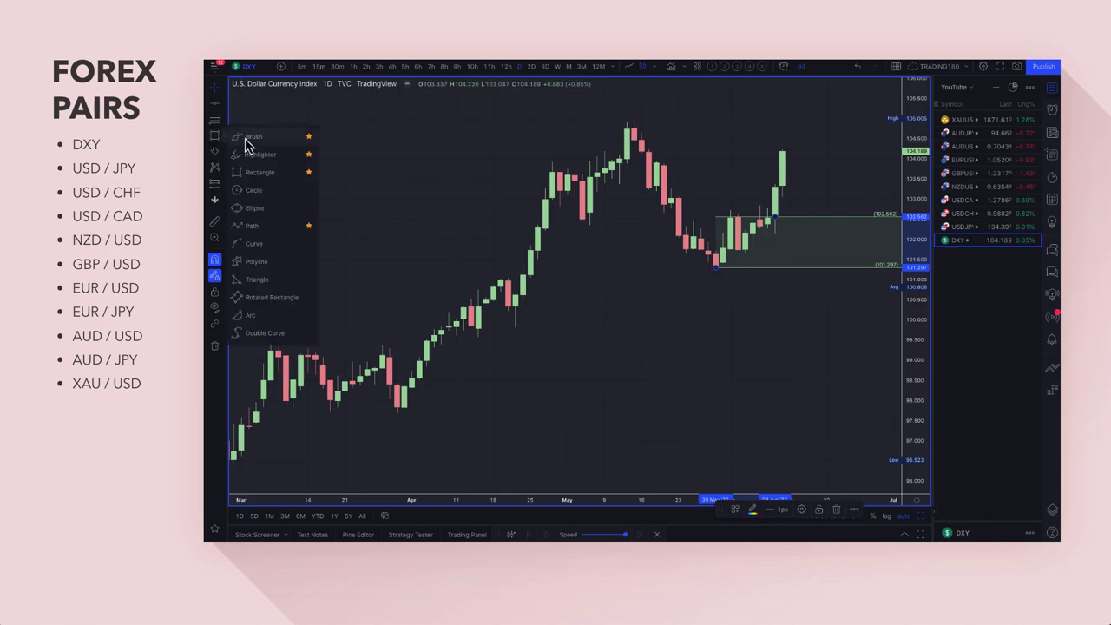
{"action": "left_click", "coordinate": [271, 158]}
{"action": "scroll", "coordinate": [397, 248], "scroll_direction": "down", "scroll_amount": 5}
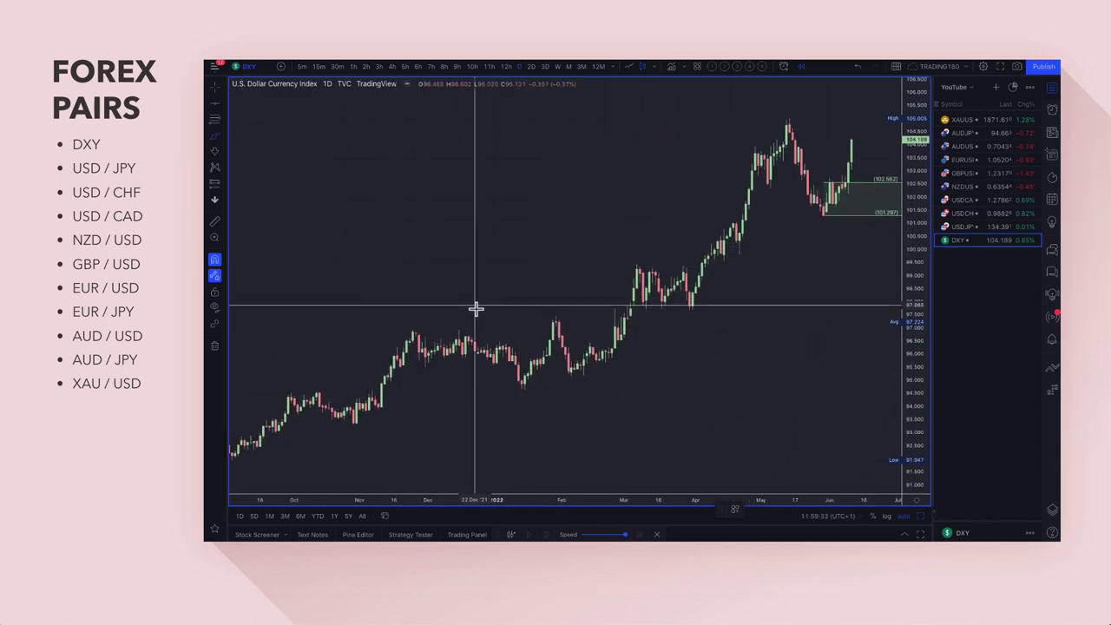
{"action": "scroll", "coordinate": [479, 388], "scroll_direction": "down", "scroll_amount": 5}
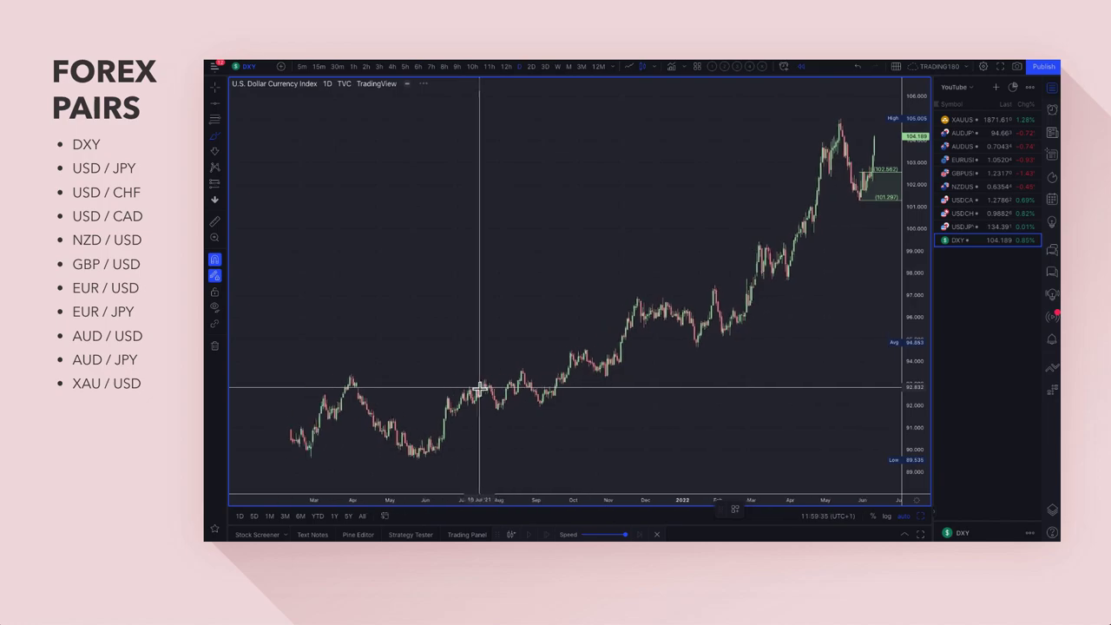
{"action": "scroll", "coordinate": [599, 261], "scroll_direction": "down", "scroll_amount": 4}
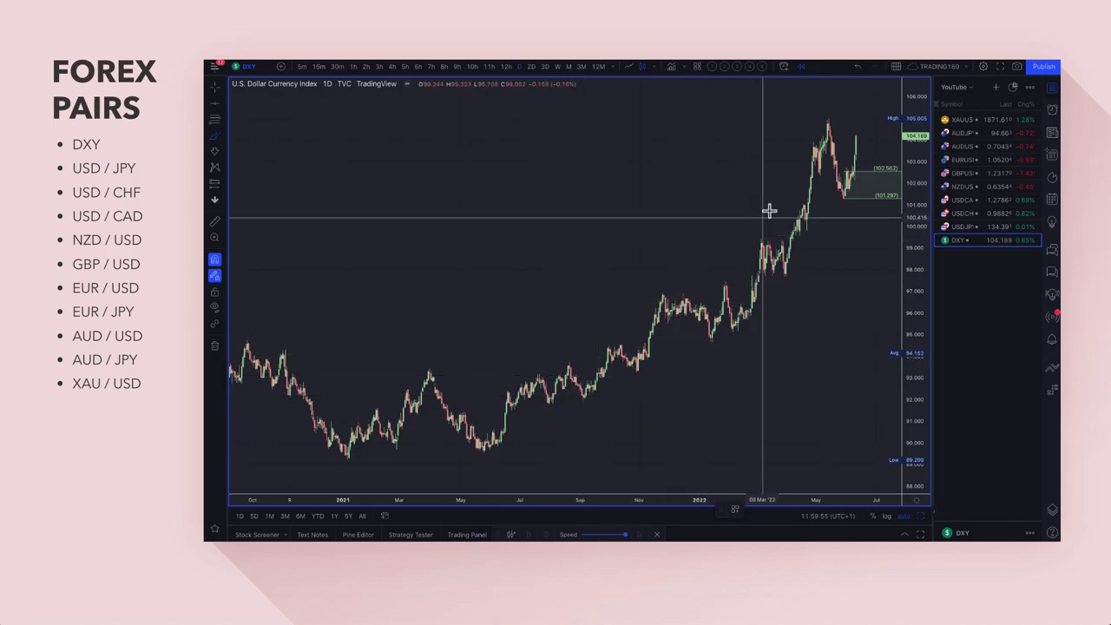
{"action": "scroll", "coordinate": [768, 269], "scroll_direction": "up", "scroll_amount": 2}
{"action": "scroll", "coordinate": [769, 269], "scroll_direction": "up", "scroll_amount": 3}
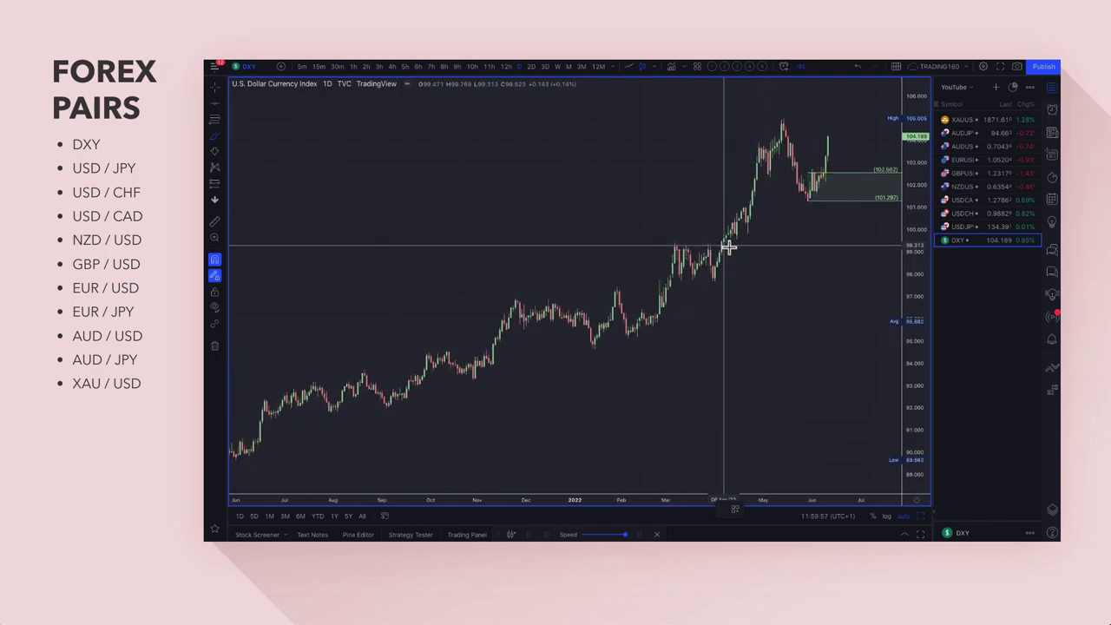
{"action": "scroll", "coordinate": [793, 312], "scroll_direction": "down", "scroll_amount": 2}
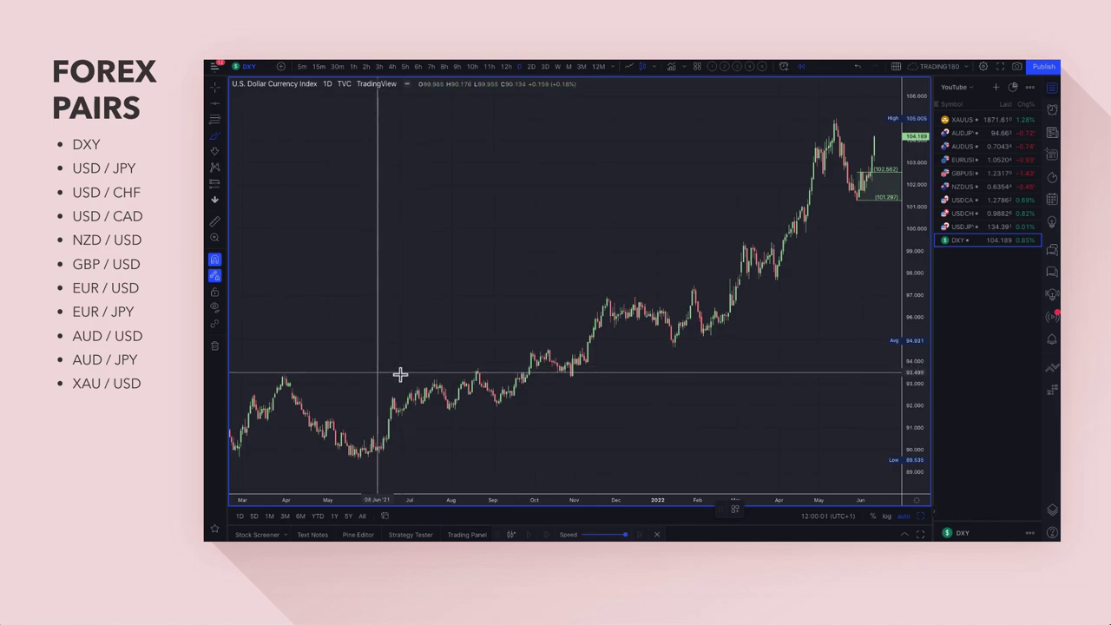
{"action": "scroll", "coordinate": [808, 258], "scroll_direction": "up", "scroll_amount": 4}
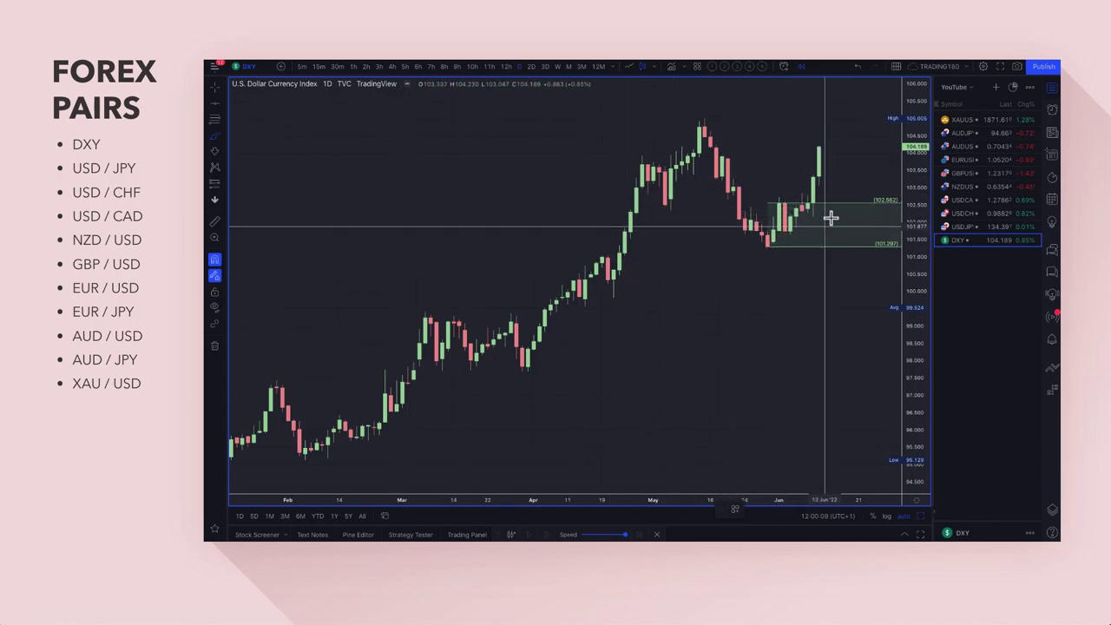
{"action": "mouse_move", "coordinate": [819, 146]}
{"action": "left_mouse_down"}
{"action": "mouse_move", "coordinate": [842, 223]}
{"action": "mouse_move", "coordinate": [870, 159]}
{"action": "mouse_move", "coordinate": [886, 170]}
{"action": "left_mouse_up"}
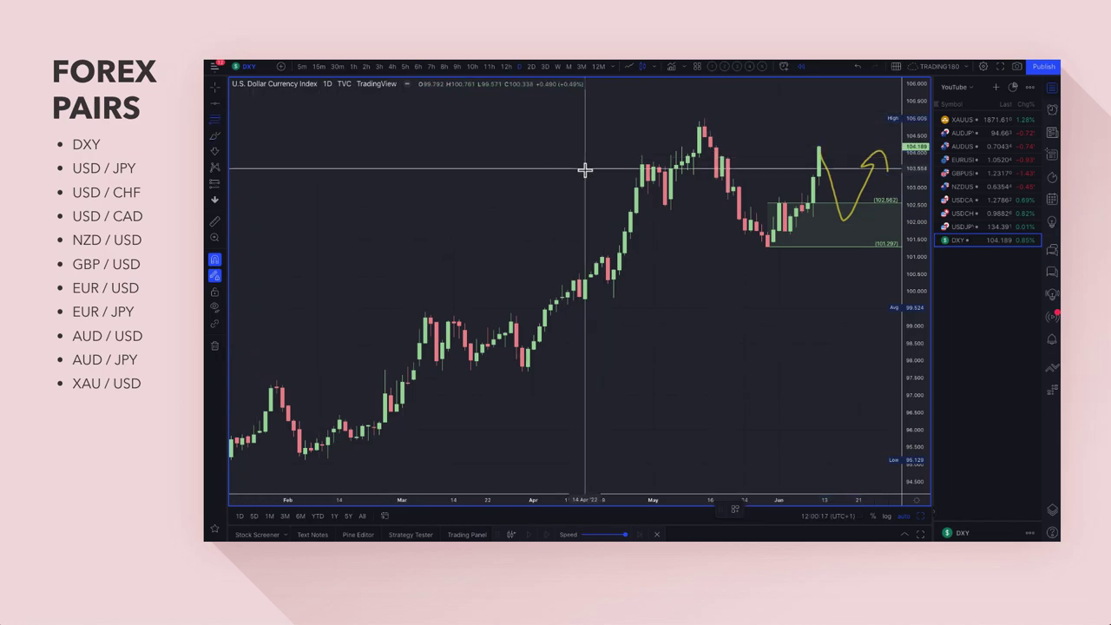
- Mark a zone at the mid-May high from 104.008 to 105.005 and apply the 1. SUPPLY template to it
{"action": "left_click_drag", "start_coordinate": [698, 153], "coordinate": [702, 118]}
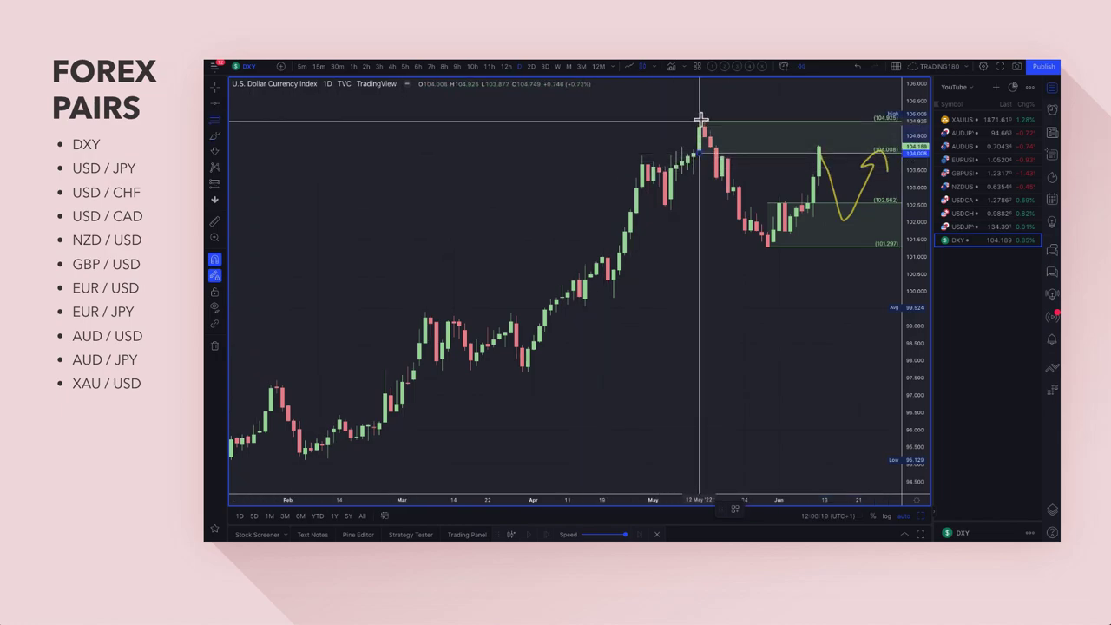
{"action": "left_click", "coordinate": [738, 511]}
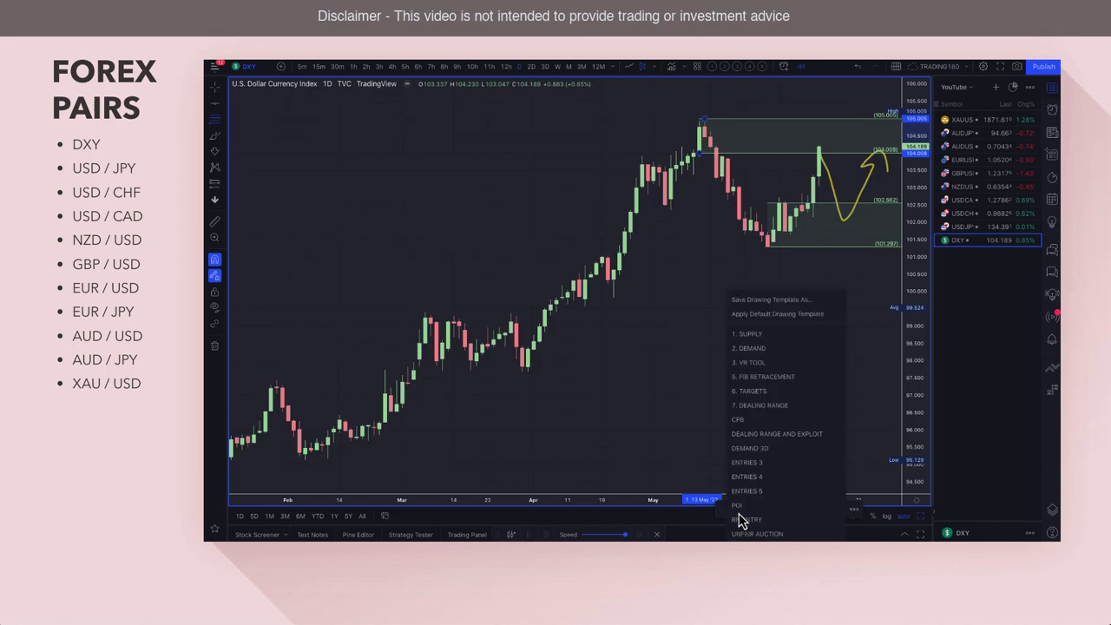
{"action": "left_click", "coordinate": [775, 335]}
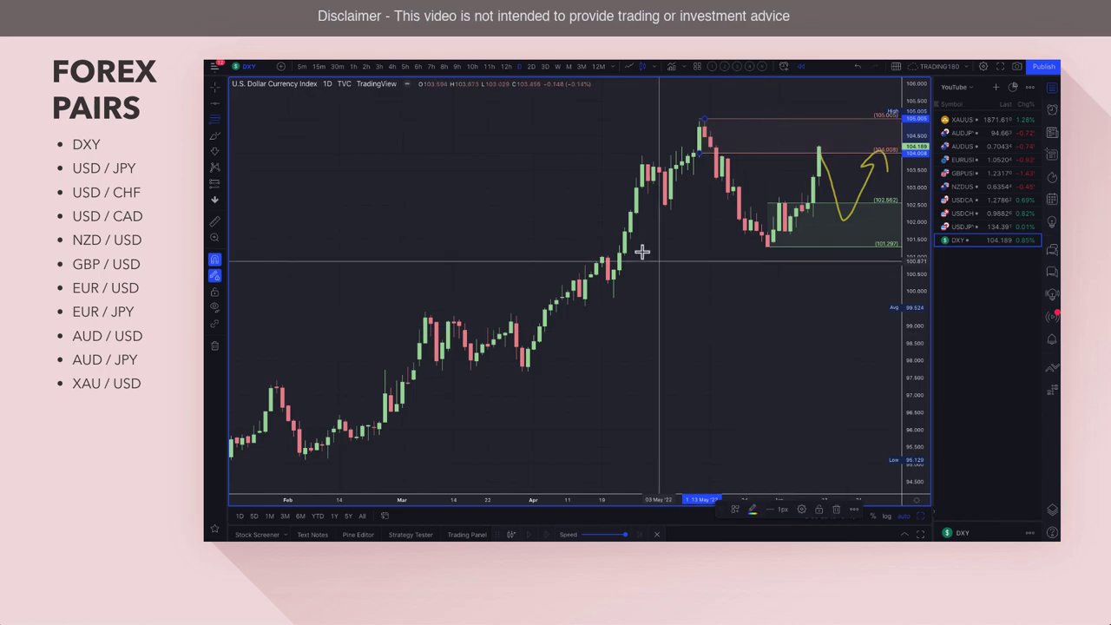
{"action": "scroll", "coordinate": [640, 251], "scroll_direction": "up", "scroll_amount": 2}
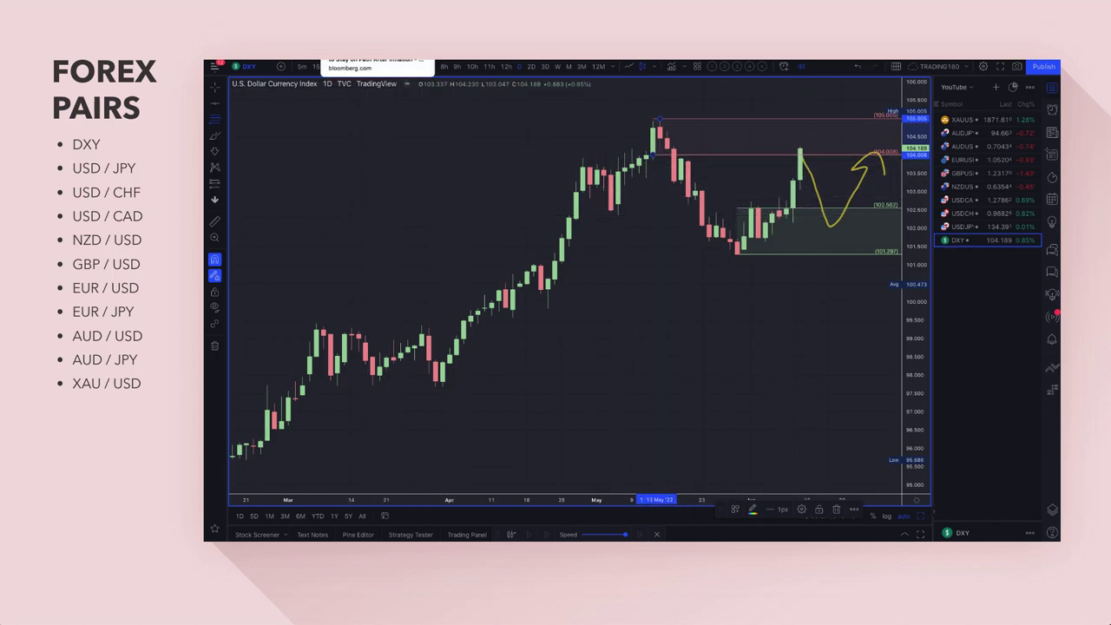
- Switch to the Bloomberg article on the 75-basis-point Fed hike and read its headline, bullet points and opening paragraph
{"action": "left_click", "coordinate": [377, 61]}
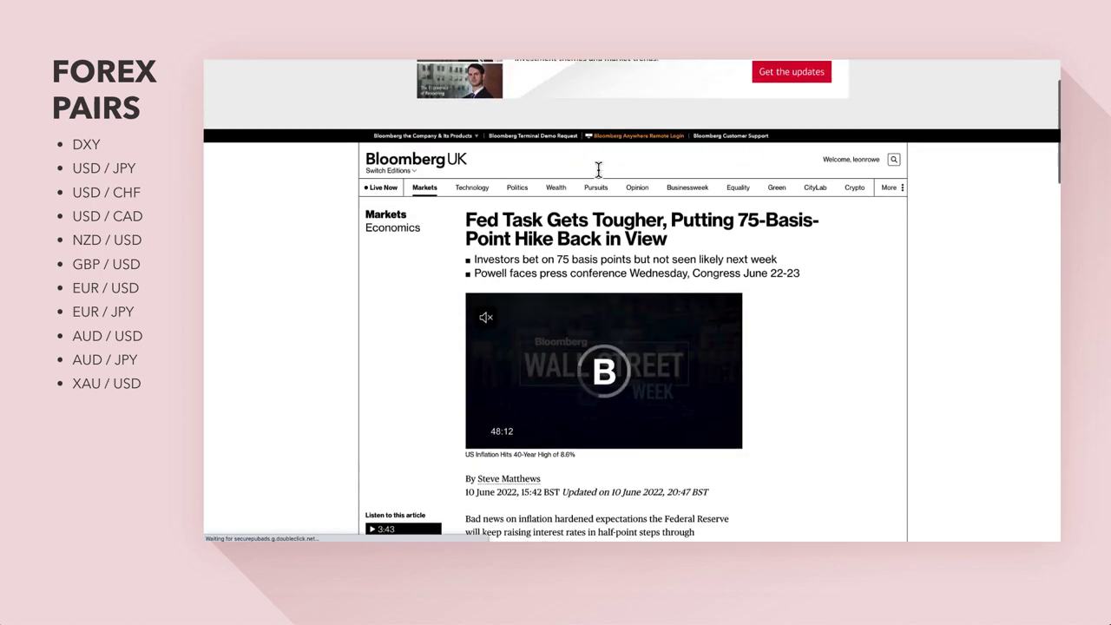
{"action": "left_click_drag", "start_coordinate": [472, 227], "coordinate": [547, 227]}
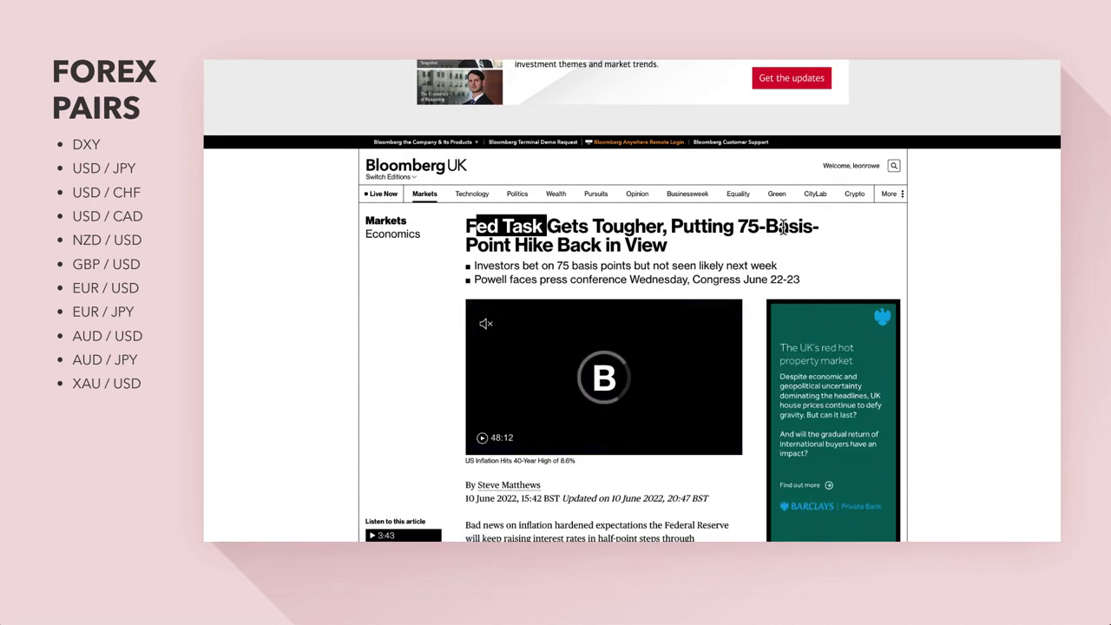
{"action": "left_click_drag", "start_coordinate": [817, 227], "coordinate": [692, 269]}
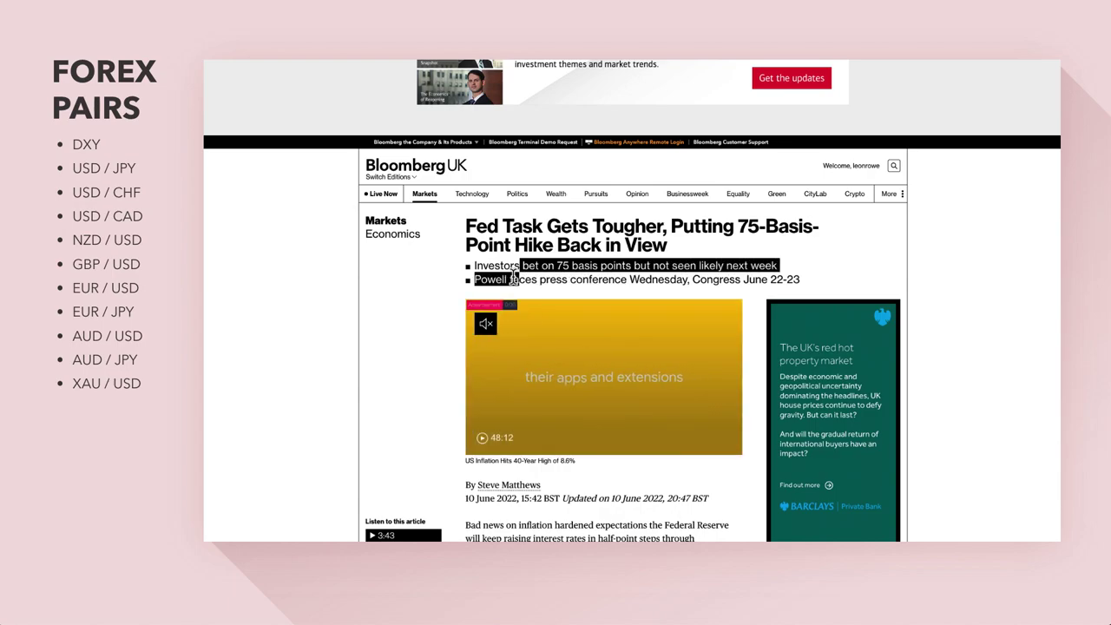
{"action": "left_click_drag", "start_coordinate": [565, 276], "coordinate": [696, 279]}
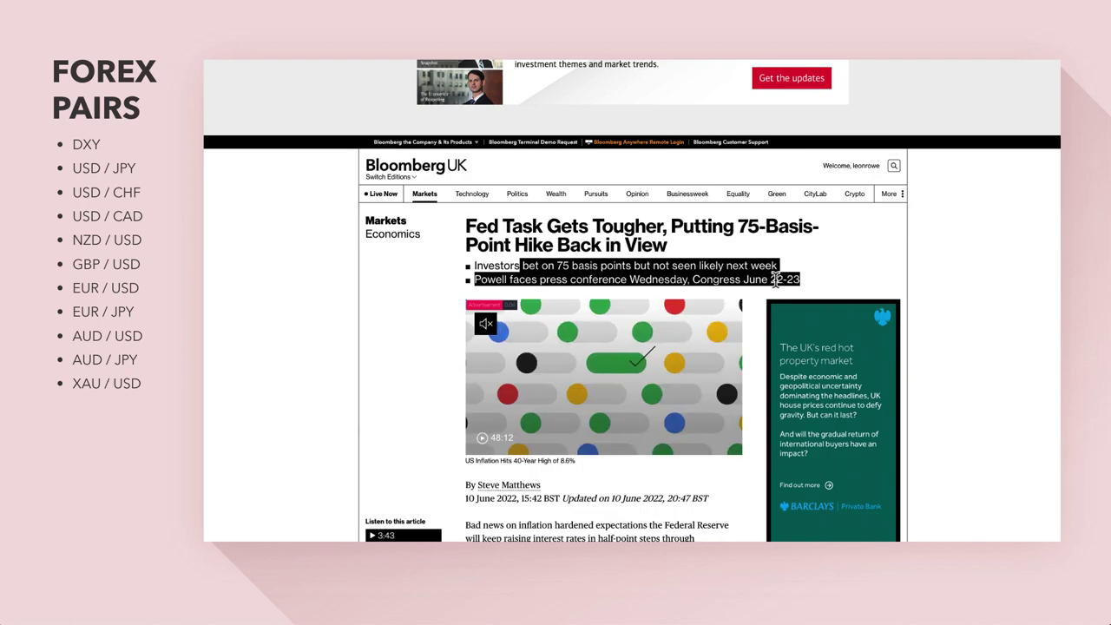
{"action": "scroll", "coordinate": [638, 403], "scroll_direction": "down", "scroll_amount": 3}
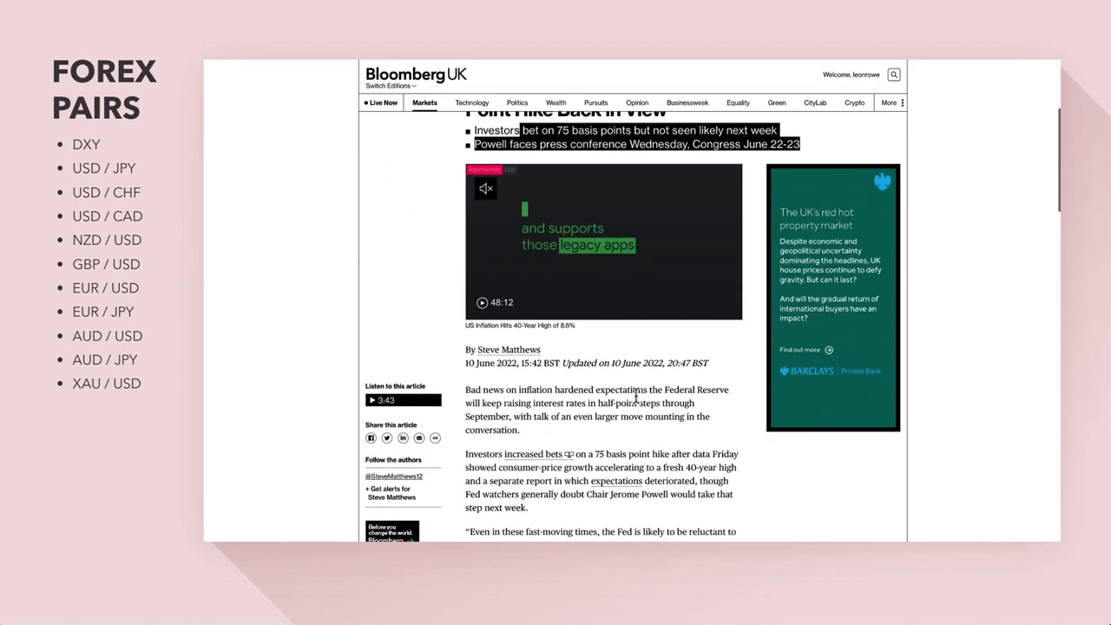
{"action": "scroll", "coordinate": [638, 403], "scroll_direction": "up", "scroll_amount": 3}
{"action": "left_click_drag", "start_coordinate": [488, 389], "coordinate": [577, 391]}
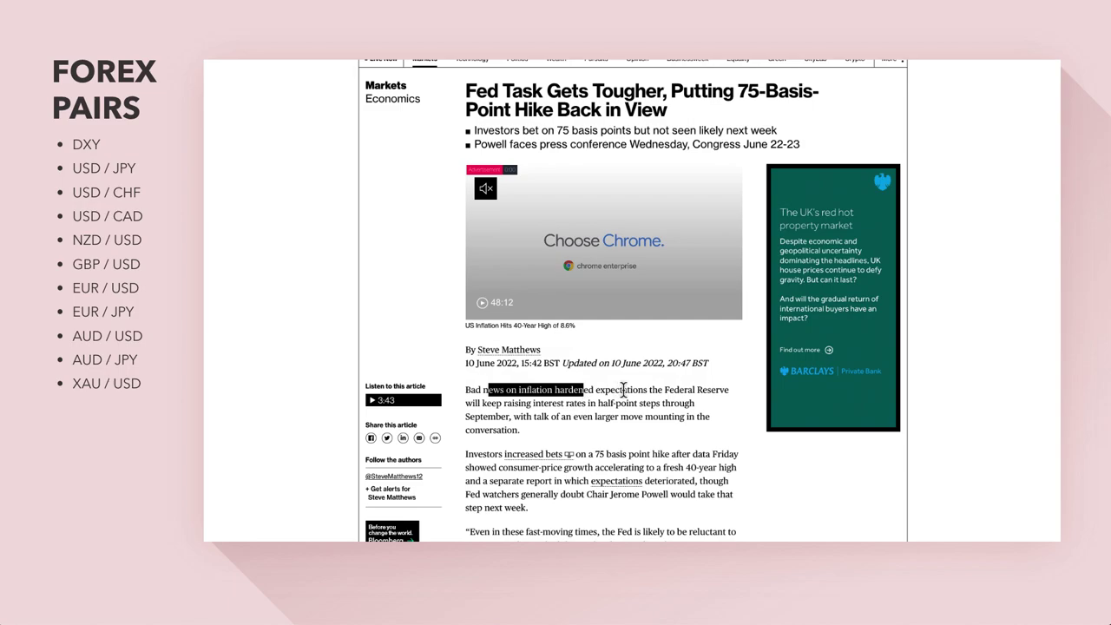
{"action": "left_click_drag", "start_coordinate": [711, 392], "coordinate": [535, 404]}
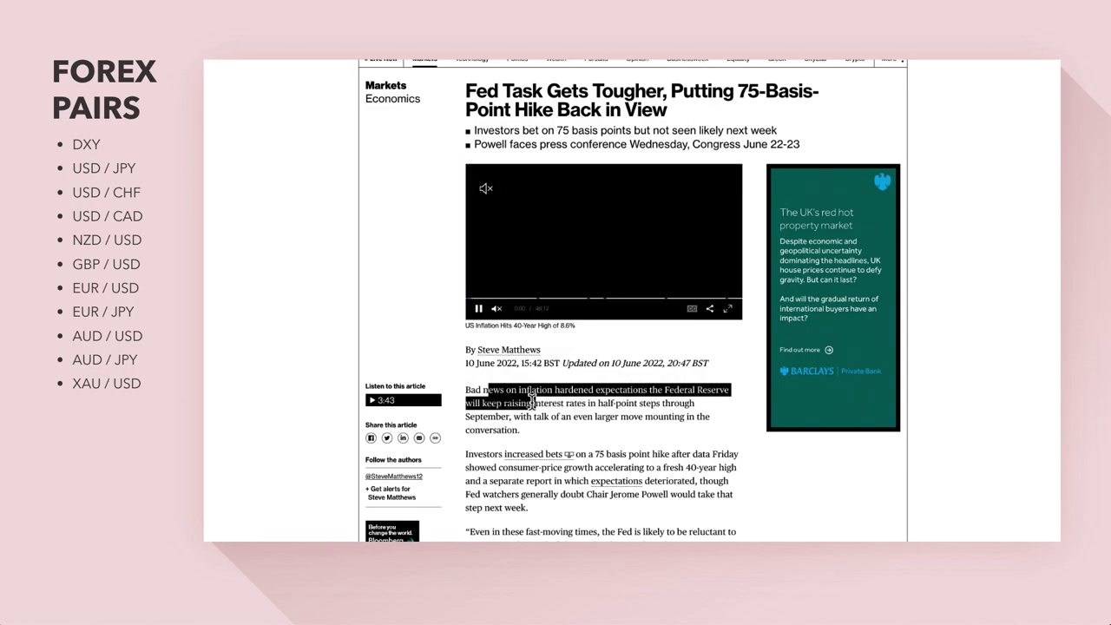
{"action": "left_click_drag", "start_coordinate": [613, 405], "coordinate": [655, 418]}
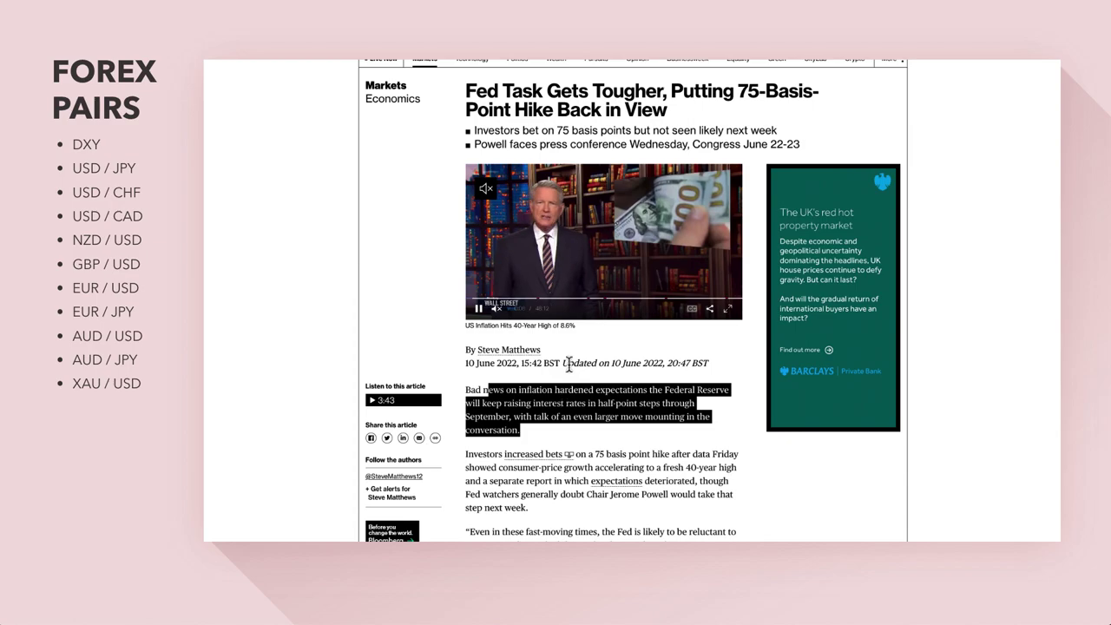
{"action": "scroll", "coordinate": [593, 388], "scroll_direction": "up", "scroll_amount": 1}
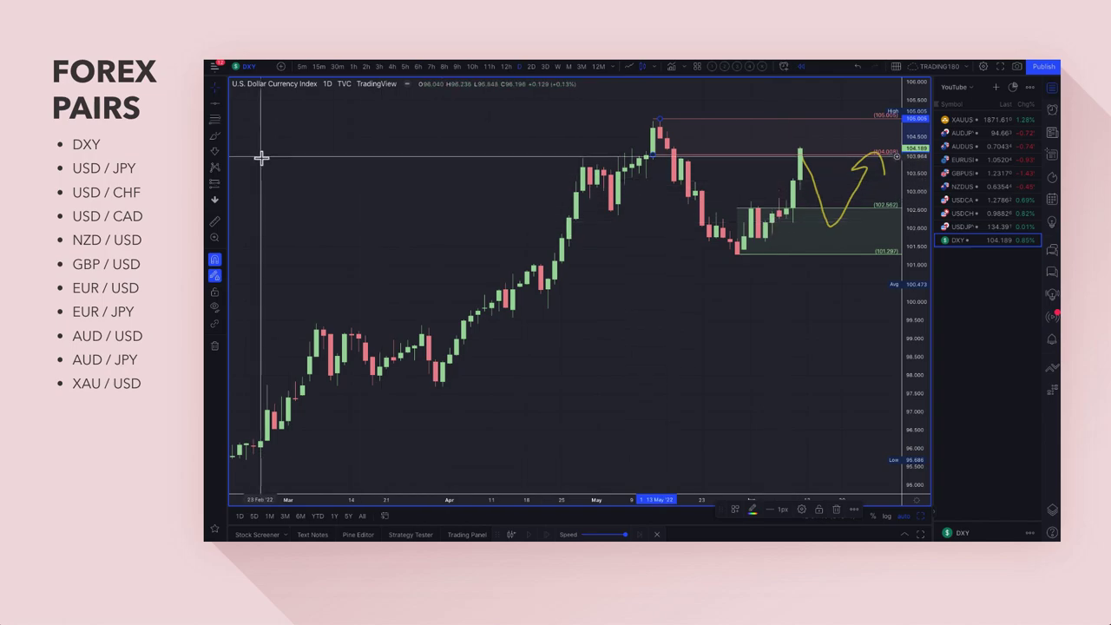
- Brush a projected dip into the demand zone with a rebound, plus a circle in the supply zone with a downward arrow
{"action": "left_click", "coordinate": [214, 139]}
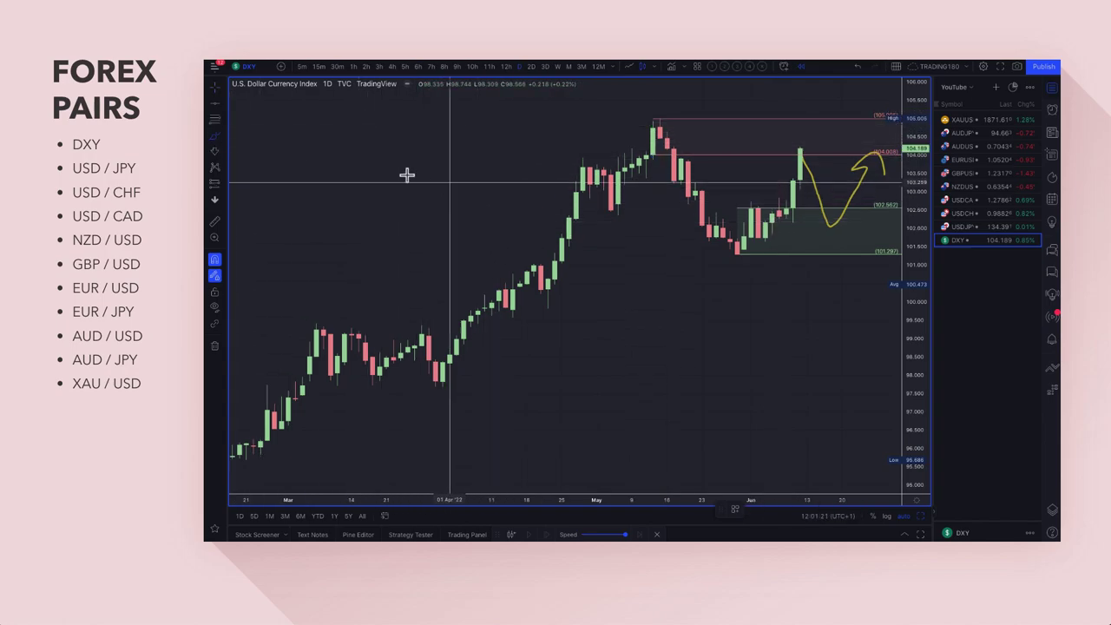
{"action": "scroll", "coordinate": [784, 285], "scroll_direction": "down", "scroll_amount": 3}
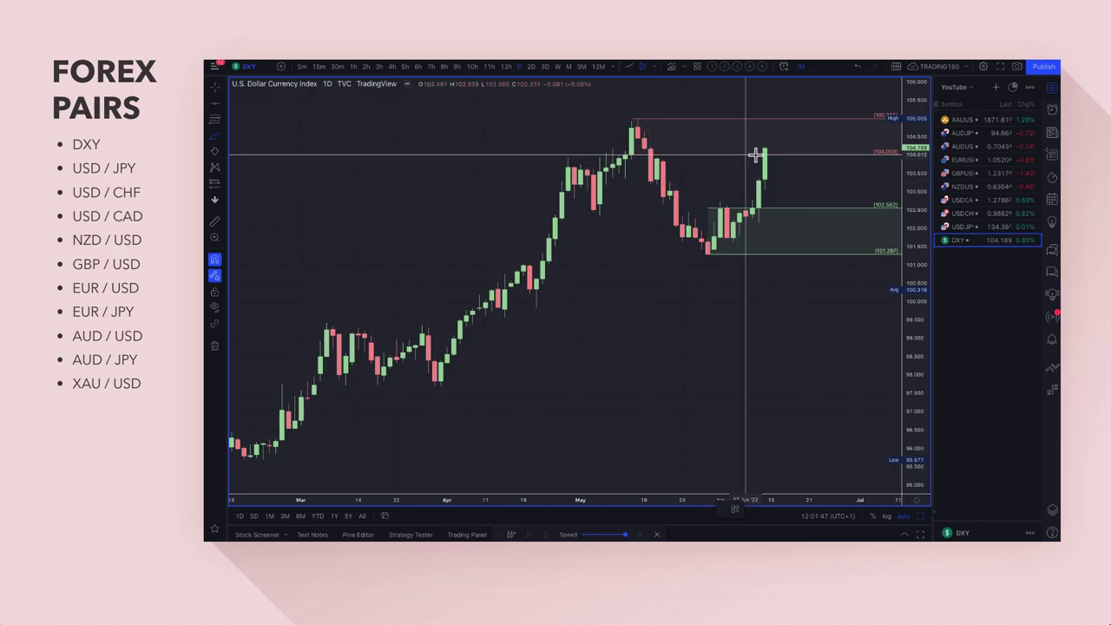
{"action": "mouse_move", "coordinate": [764, 154]}
{"action": "left_mouse_down"}
{"action": "mouse_move", "coordinate": [795, 231]}
{"action": "mouse_move", "coordinate": [833, 186]}
{"action": "mouse_move", "coordinate": [838, 206]}
{"action": "left_mouse_up"}
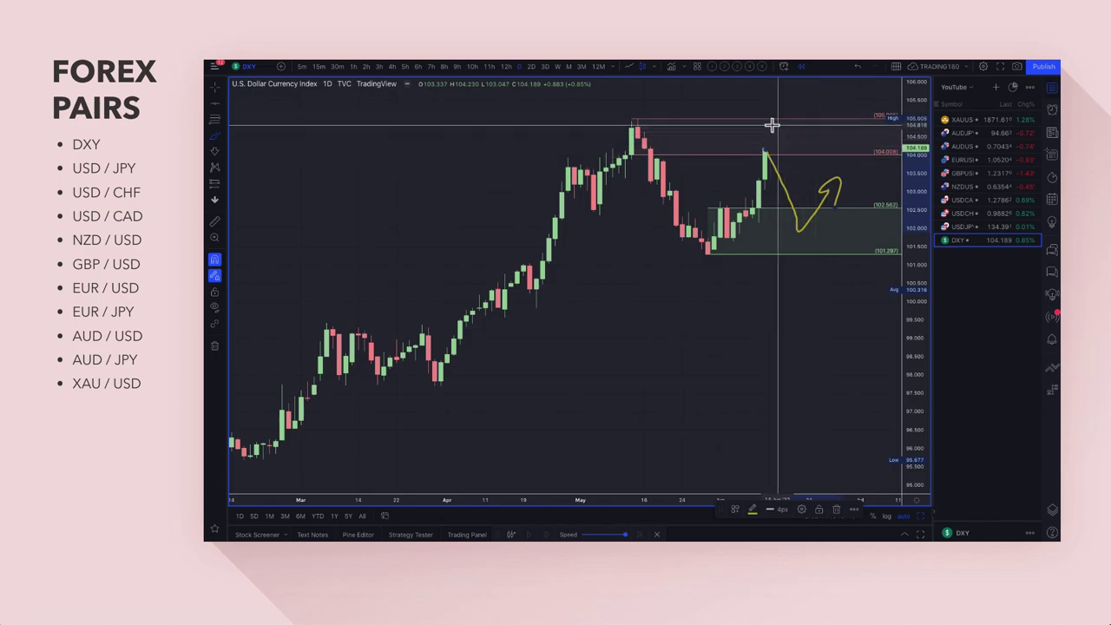
{"action": "mouse_move", "coordinate": [756, 126]}
{"action": "left_mouse_down"}
{"action": "mouse_move", "coordinate": [774, 128]}
{"action": "mouse_move", "coordinate": [818, 179]}
{"action": "left_mouse_up"}
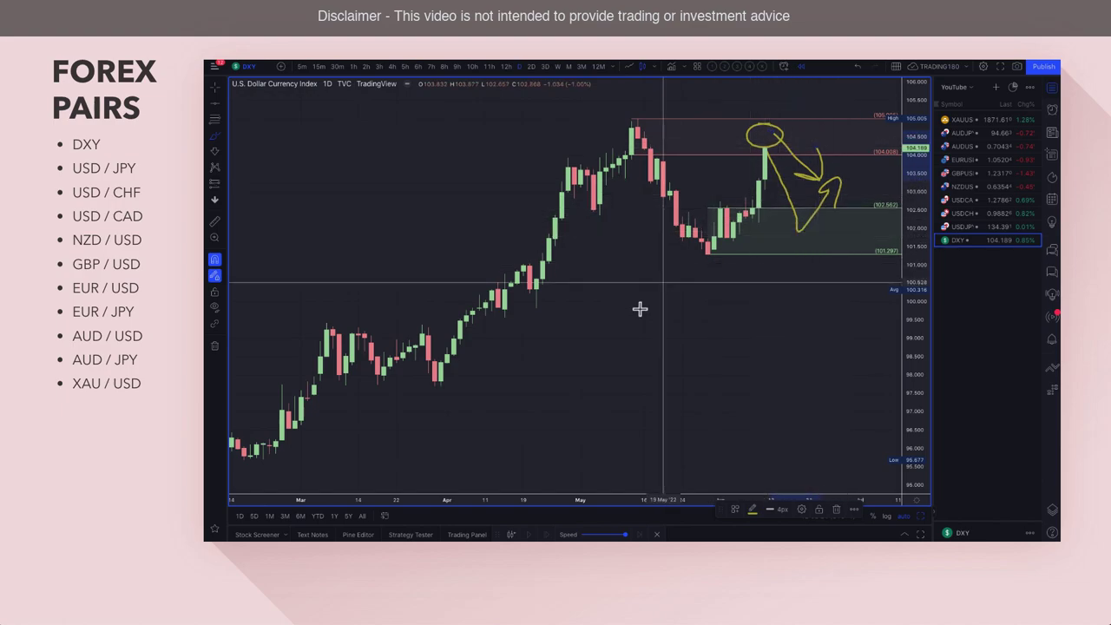
- Trace the price swings from the early-February high through the mid-May peak to the latest candle with the brush
{"action": "scroll", "coordinate": [639, 307], "scroll_direction": "down", "scroll_amount": 4}
{"action": "scroll", "coordinate": [707, 269], "scroll_direction": "down", "scroll_amount": 2}
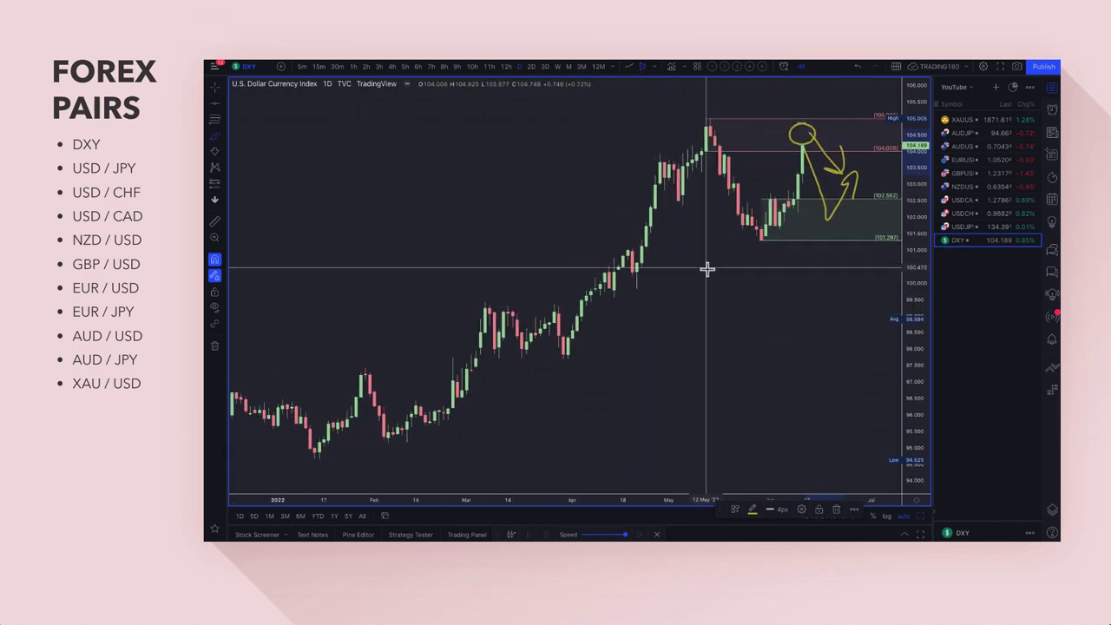
{"action": "mouse_move", "coordinate": [431, 372]}
{"action": "left_mouse_down"}
{"action": "mouse_move", "coordinate": [452, 426]}
{"action": "mouse_move", "coordinate": [495, 407]}
{"action": "mouse_move", "coordinate": [538, 312]}
{"action": "mouse_move", "coordinate": [562, 357]}
{"action": "mouse_move", "coordinate": [601, 361]}
{"action": "mouse_move", "coordinate": [655, 215]}
{"action": "left_mouse_up"}
{"action": "mouse_move", "coordinate": [684, 155]}
{"action": "left_mouse_down"}
{"action": "mouse_move", "coordinate": [712, 205]}
{"action": "mouse_move", "coordinate": [733, 126]}
{"action": "left_mouse_up"}
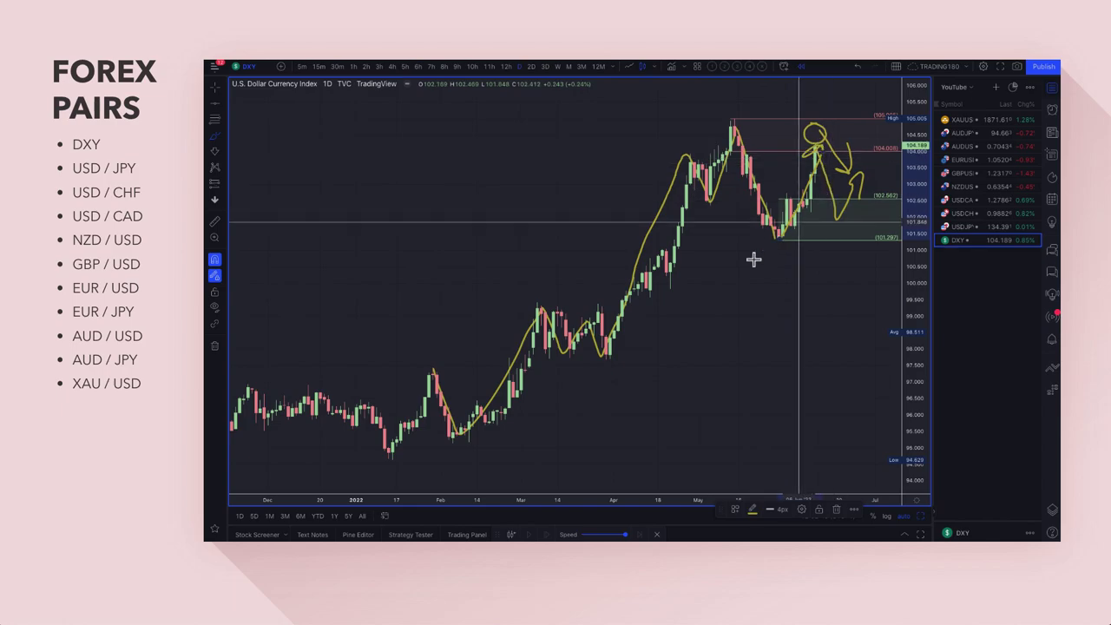
- Delete the brushed swing trace over the candles, keeping the circle, the arrow and the projected path
{"action": "scroll", "coordinate": [731, 273], "scroll_direction": "up", "scroll_amount": 5}
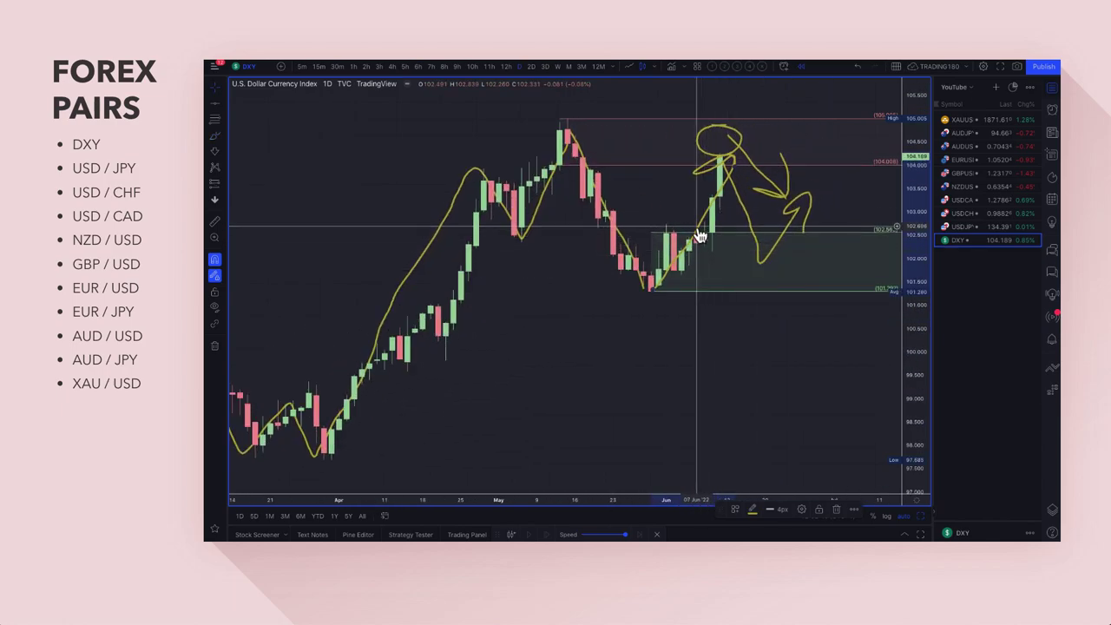
{"action": "left_click", "coordinate": [623, 246]}
{"action": "key", "text": "Delete"}
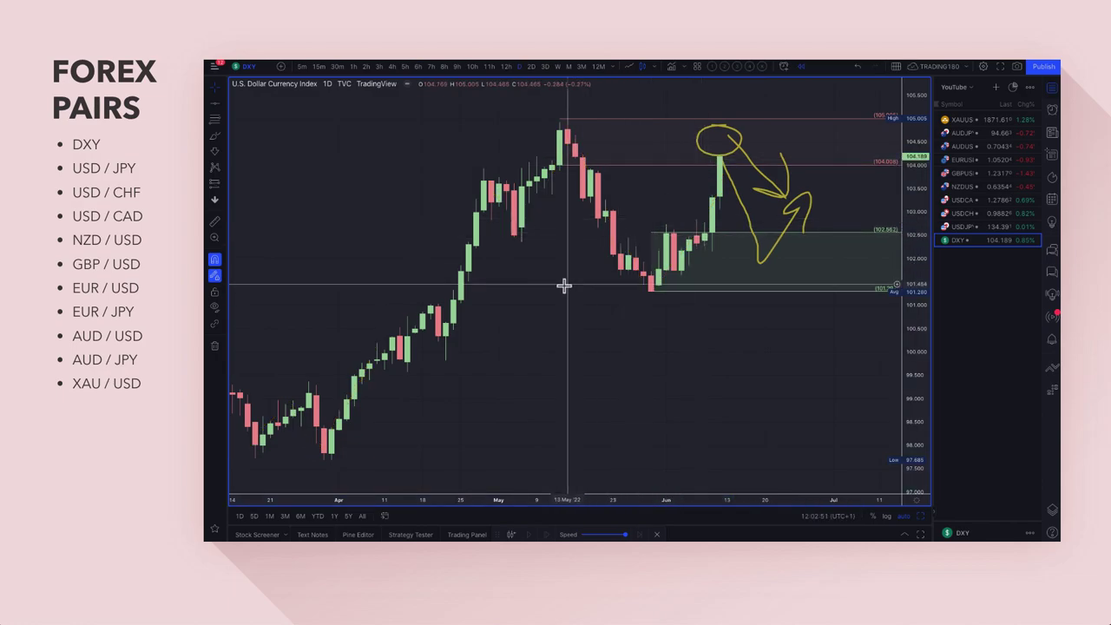
{"action": "scroll", "coordinate": [568, 260], "scroll_direction": "down", "scroll_amount": 2}
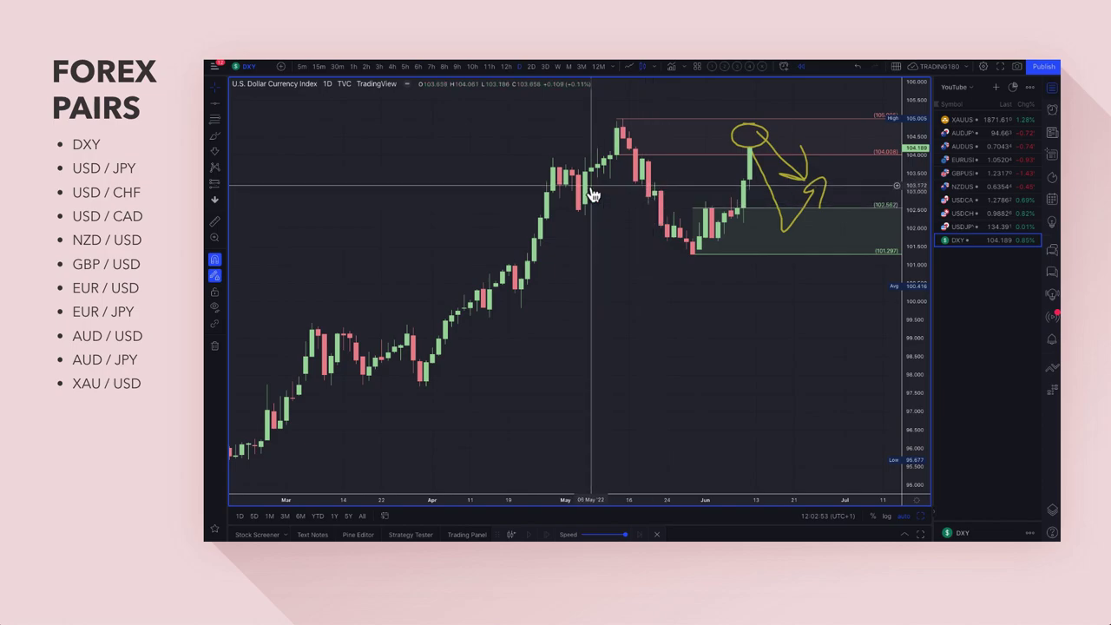
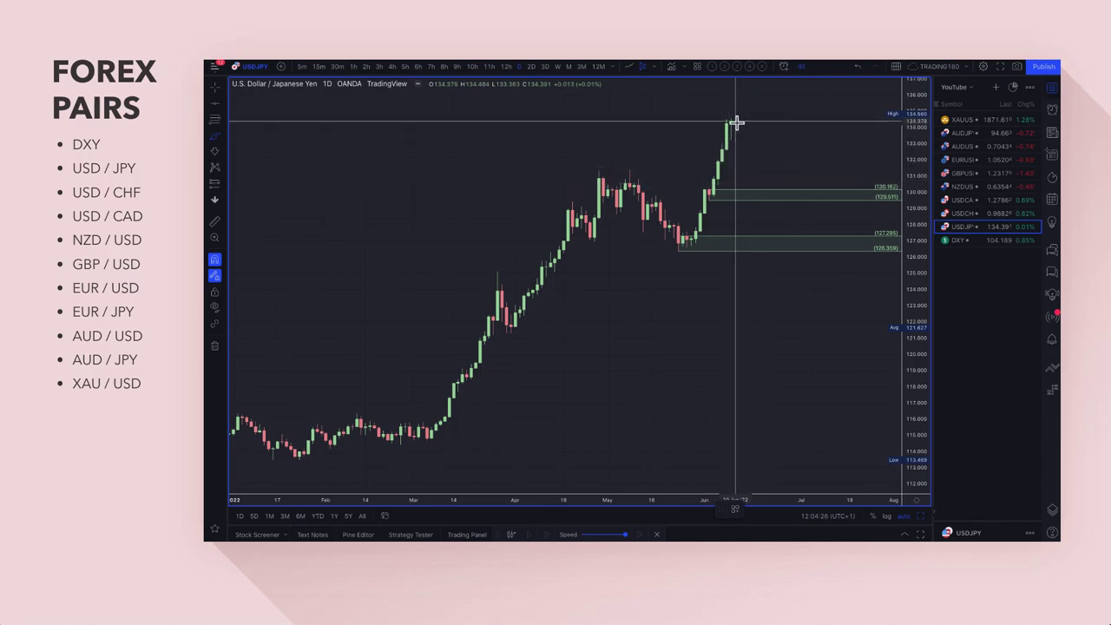
- Brush a rising and a sideways arrow on the USD/JPY chart, plus a projected dip into the upper demand zone with a circle and rebound
{"action": "mouse_move", "coordinate": [426, 174]}
{"action": "left_mouse_down"}
{"action": "mouse_move", "coordinate": [464, 124]}
{"action": "mouse_move", "coordinate": [497, 130]}
{"action": "left_mouse_up"}
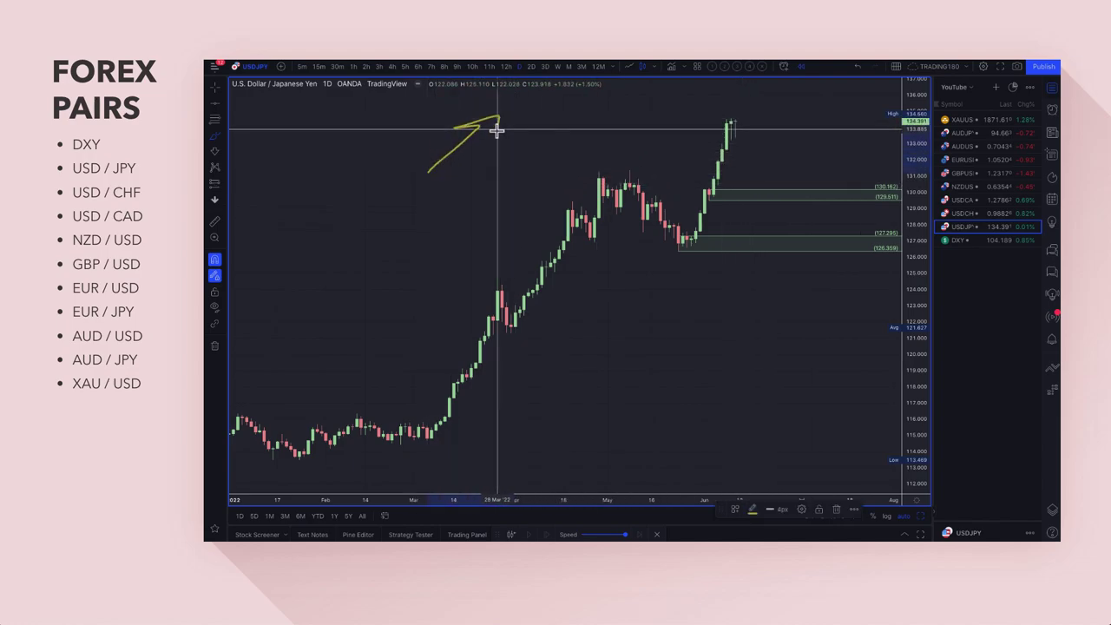
{"action": "mouse_move", "coordinate": [426, 183]}
{"action": "left_mouse_down"}
{"action": "mouse_move", "coordinate": [505, 177]}
{"action": "mouse_move", "coordinate": [509, 190]}
{"action": "left_mouse_up"}
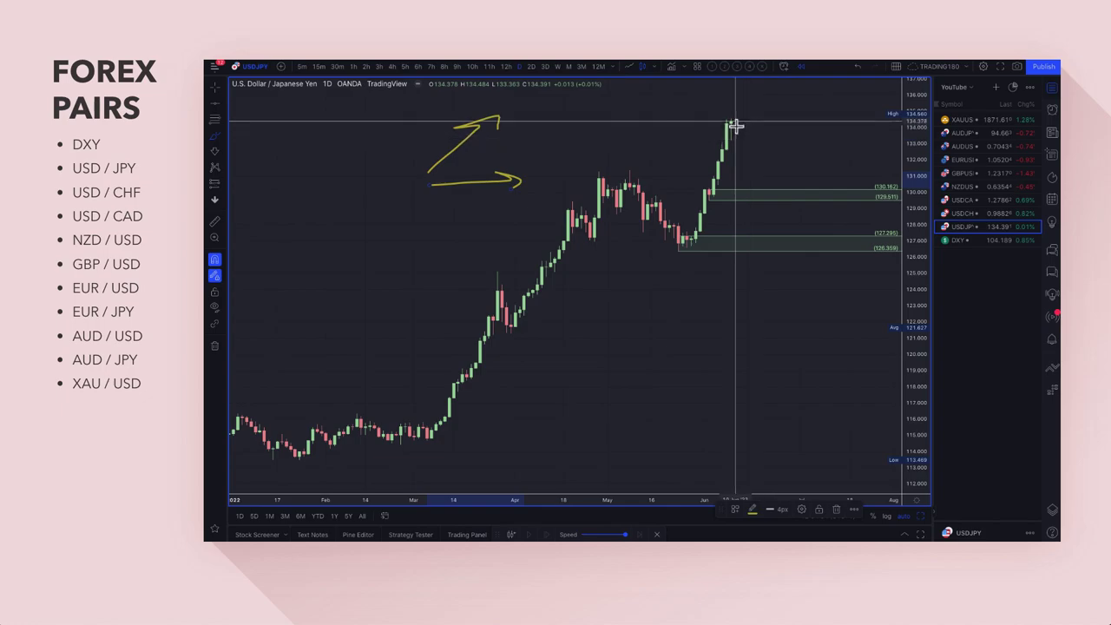
{"action": "mouse_move", "coordinate": [734, 124]}
{"action": "left_mouse_down"}
{"action": "mouse_move", "coordinate": [766, 194]}
{"action": "mouse_move", "coordinate": [813, 168]}
{"action": "left_mouse_up"}
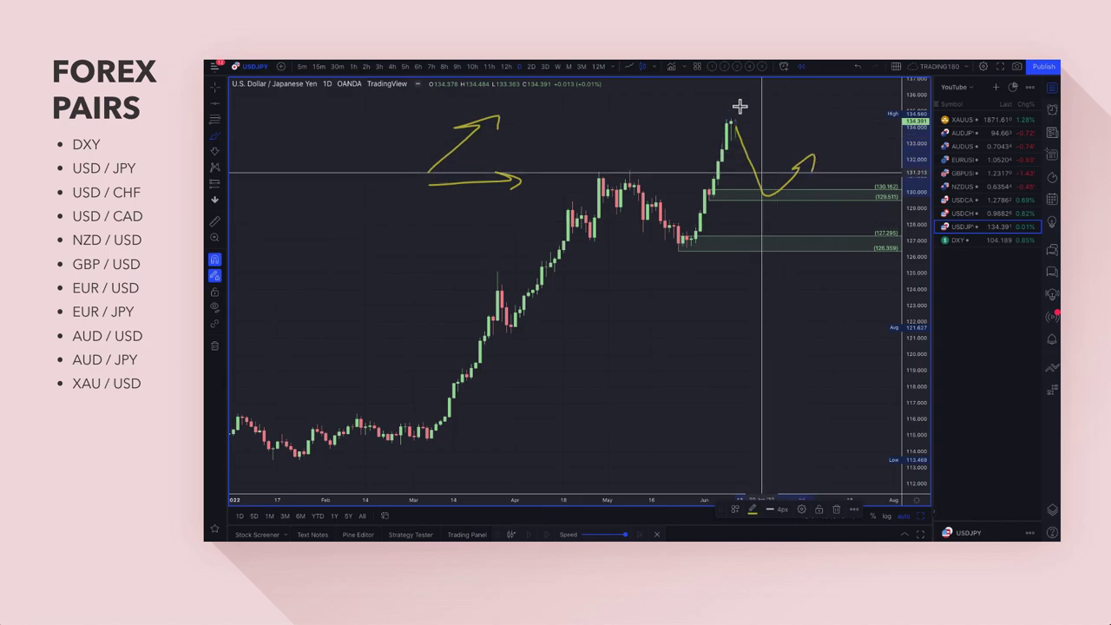
{"action": "mouse_move", "coordinate": [770, 183]}
{"action": "left_mouse_down"}
{"action": "mouse_move", "coordinate": [776, 192]}
{"action": "mouse_move", "coordinate": [769, 186]}
{"action": "left_mouse_up"}
{"action": "scroll", "coordinate": [758, 189], "scroll_direction": "up", "scroll_amount": 5}
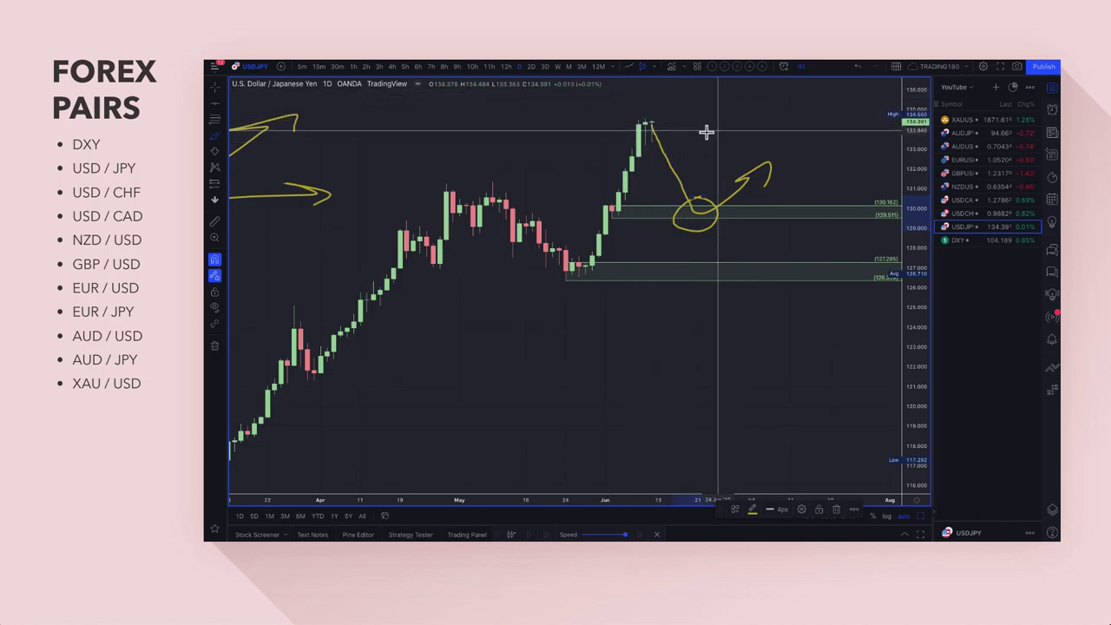
- Sketch a short downward stroke beside the projected drop from the latest USD/JPY candles
{"action": "mouse_move", "coordinate": [658, 130]}
{"action": "left_mouse_down"}
{"action": "mouse_move", "coordinate": [689, 95]}
{"action": "mouse_move", "coordinate": [665, 116]}
{"action": "left_mouse_up"}
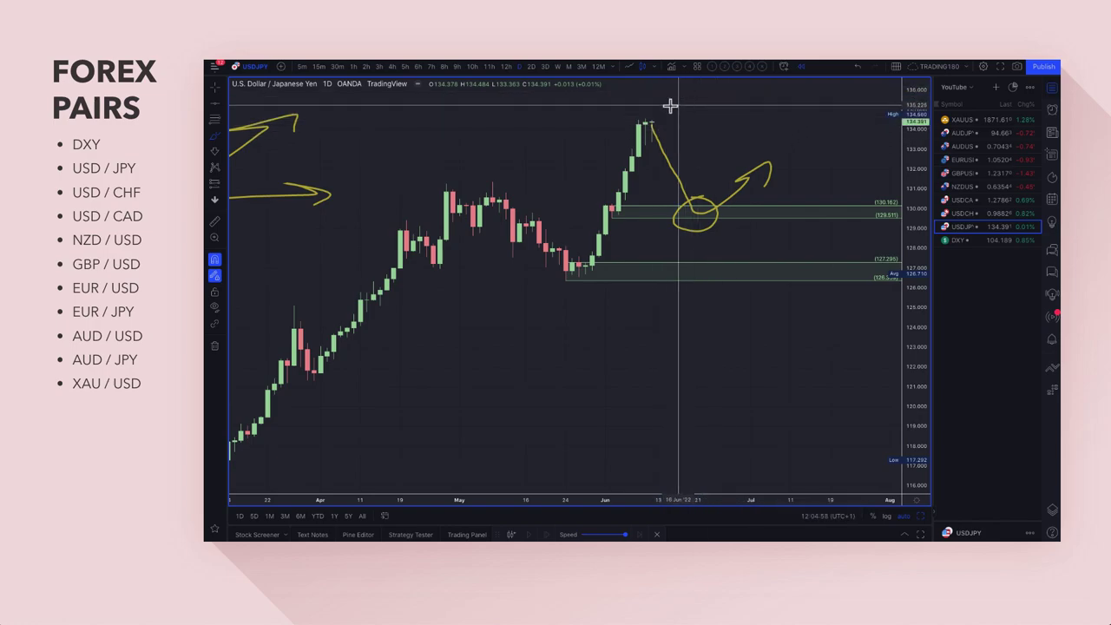
{"action": "scroll", "coordinate": [659, 105], "scroll_direction": "down", "scroll_amount": 3}
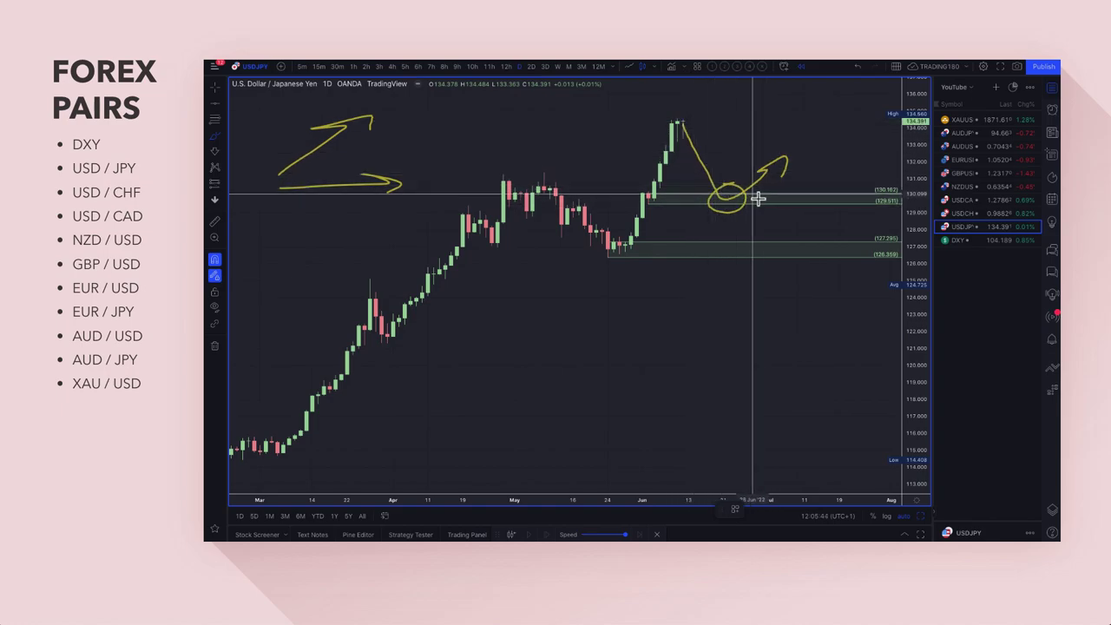
{"action": "scroll", "coordinate": [874, 230], "scroll_direction": "up", "scroll_amount": 5}
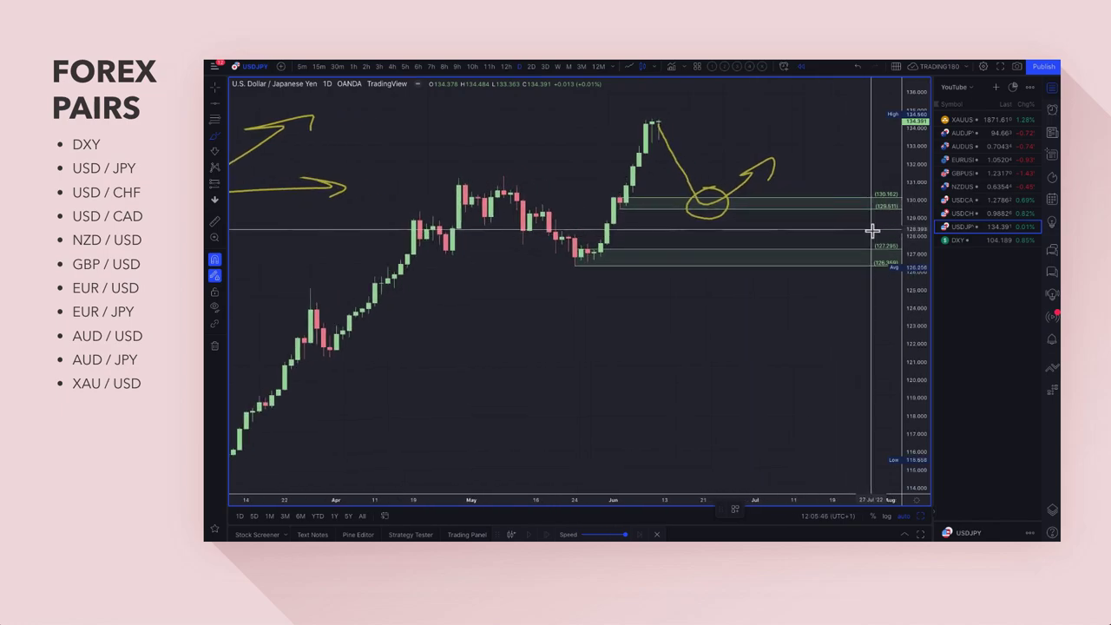
{"action": "scroll", "coordinate": [781, 252], "scroll_direction": "up", "scroll_amount": 2}
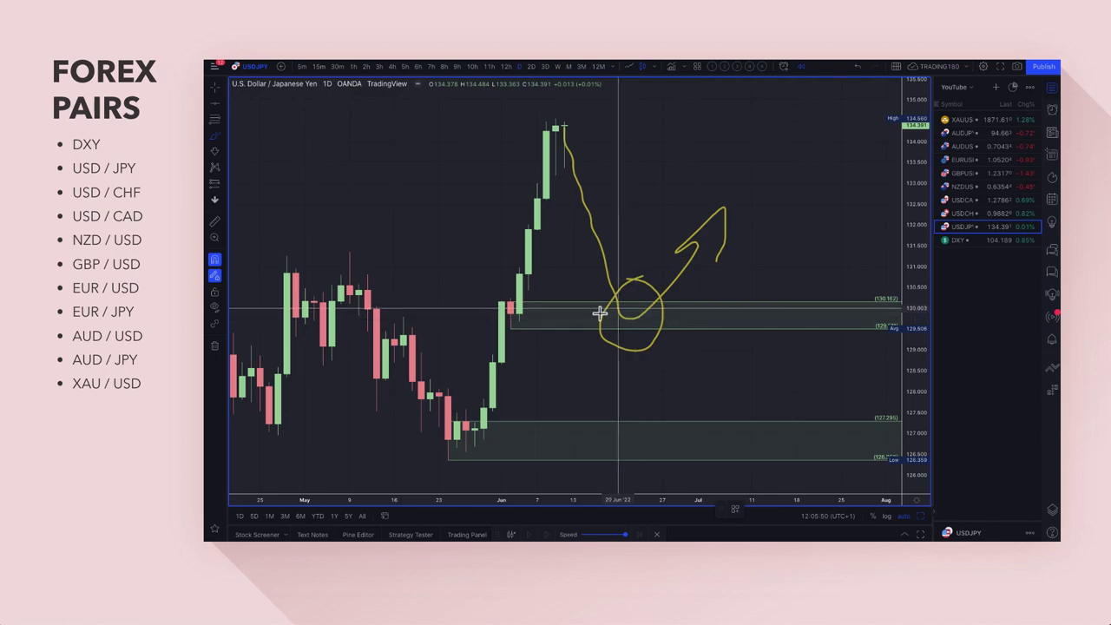
{"action": "left_click_drag", "start_coordinate": [595, 126], "coordinate": [619, 205]}
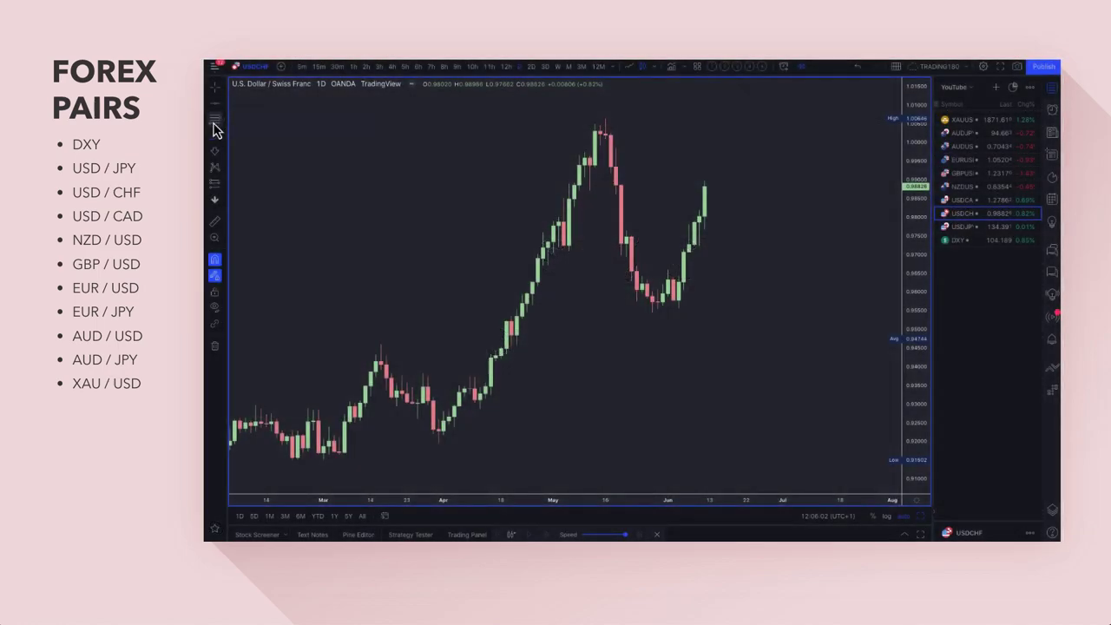
- Mark two demand zones on the USD/CHF chart with Fib Retracement, from 0.96330 to 0.95450 and from 0.95224 to 0.94546
{"action": "left_click_drag", "start_coordinate": [673, 280], "coordinate": [653, 311]}
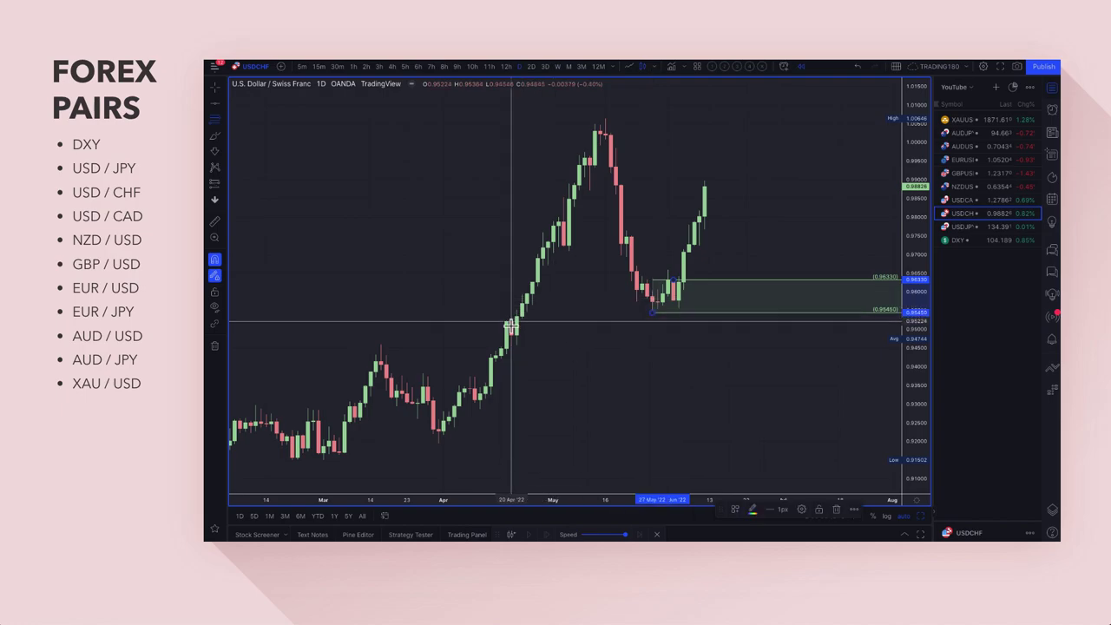
{"action": "left_click_drag", "start_coordinate": [513, 319], "coordinate": [510, 347]}
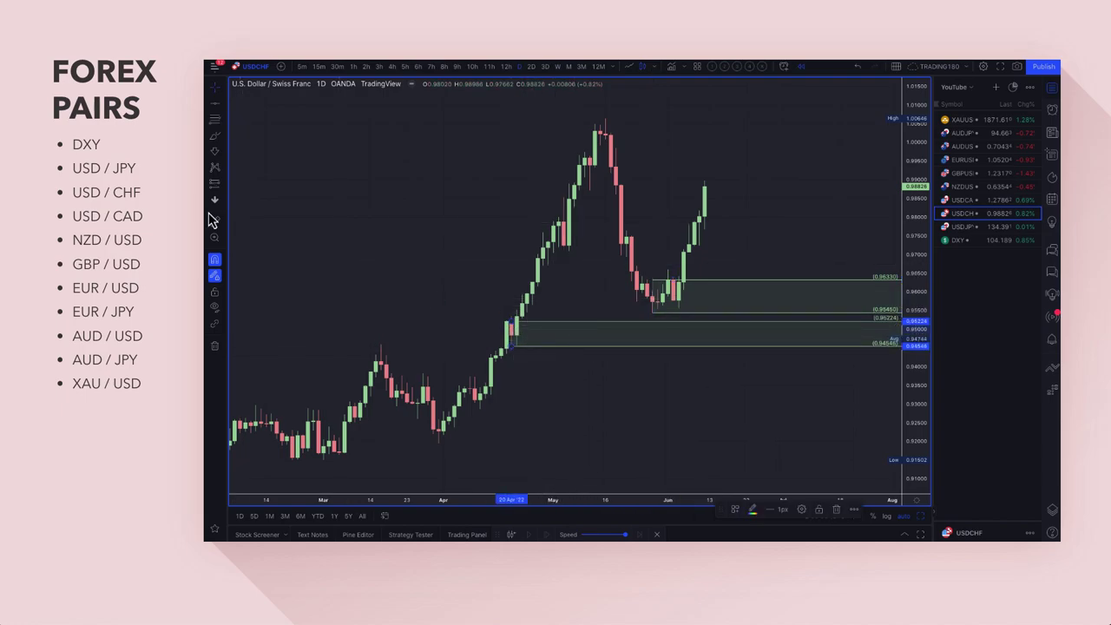
{"action": "left_click", "coordinate": [634, 171]}
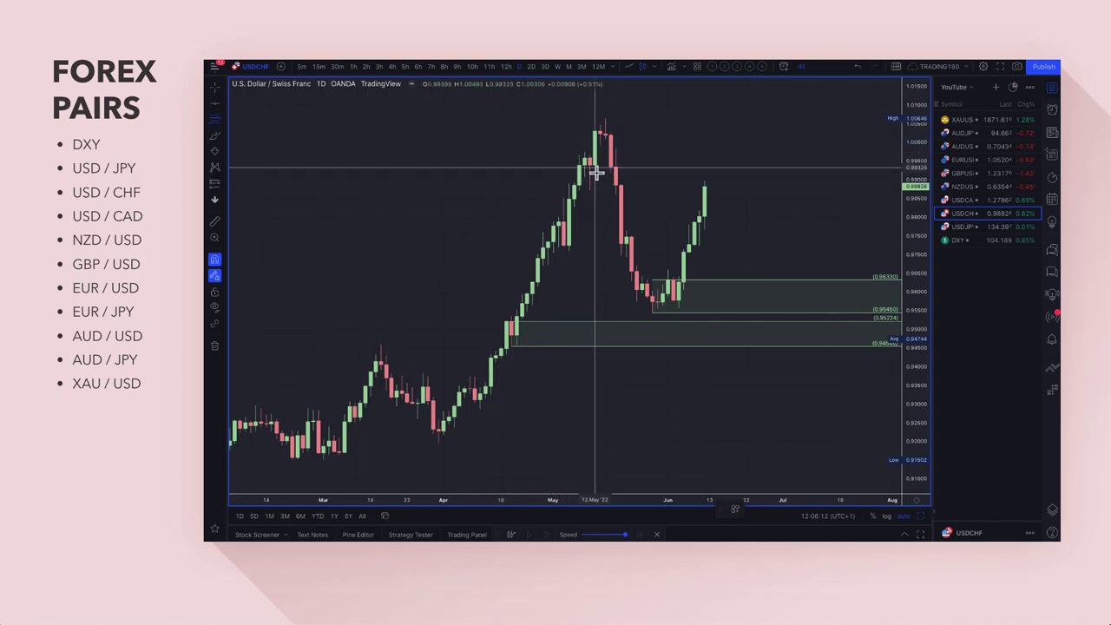
- Mark a zone from 0.99398 to 1.00646 at the mid-May USD/CHF peak and apply the supply drawing template to it
{"action": "left_click_drag", "start_coordinate": [596, 165], "coordinate": [606, 117]}
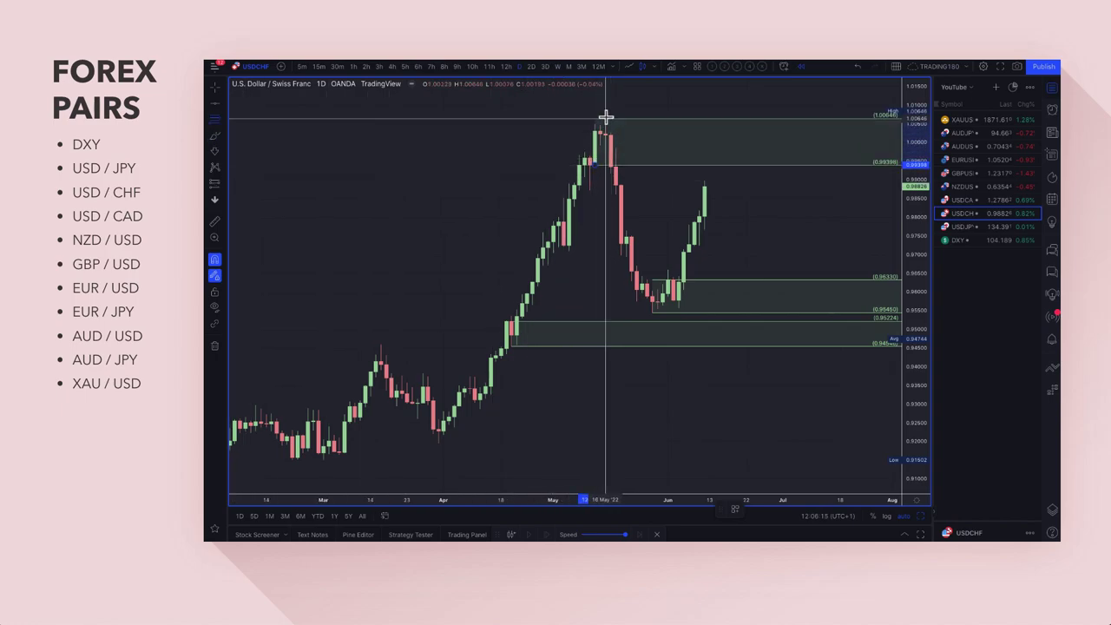
{"action": "left_click", "coordinate": [736, 514]}
{"action": "left_click", "coordinate": [748, 334]}
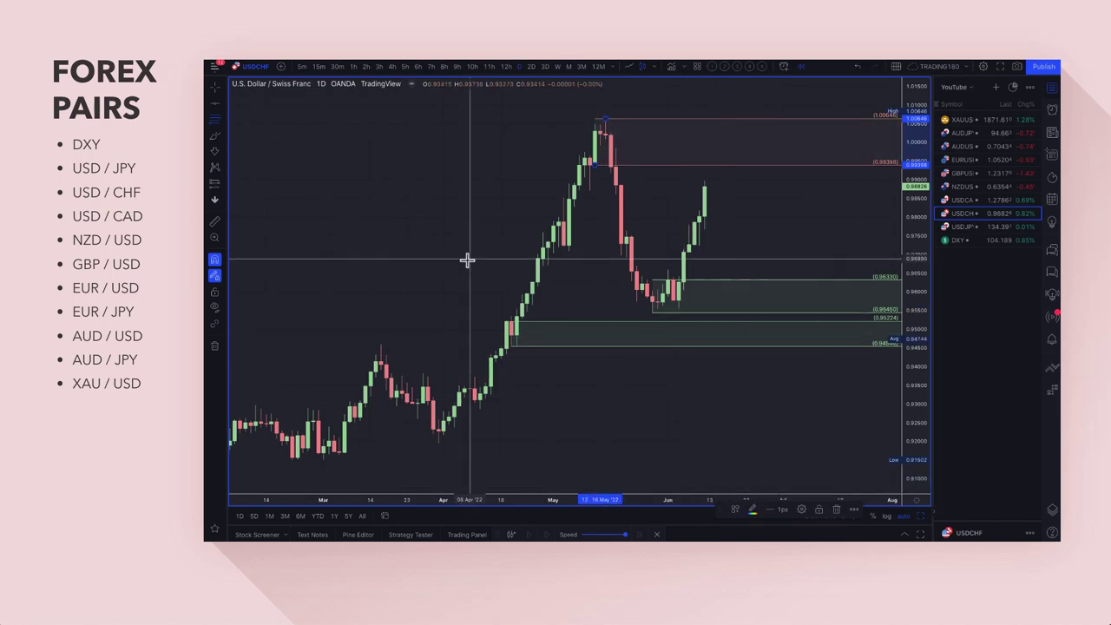
- Brush a circle in the USD/CHF supply zone with a downward arrow, a dip and rebound at the upper demand zone, and a circle in the lower one
{"action": "left_click", "coordinate": [213, 137]}
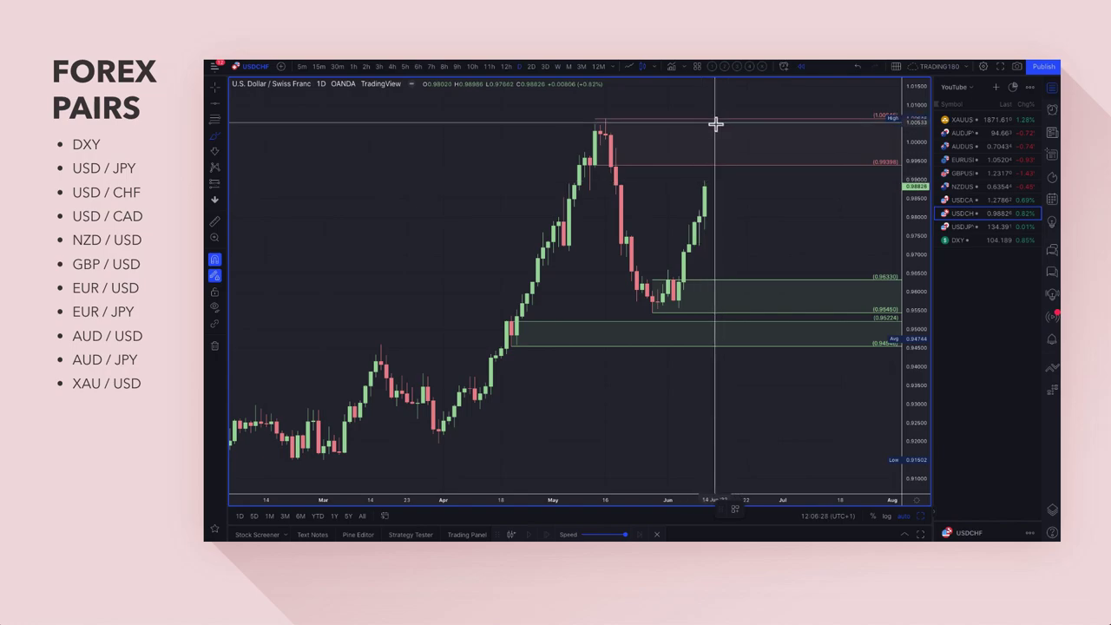
{"action": "mouse_move", "coordinate": [715, 125]}
{"action": "left_mouse_down"}
{"action": "mouse_move", "coordinate": [746, 216]}
{"action": "mouse_move", "coordinate": [760, 192]}
{"action": "mouse_move", "coordinate": [720, 241]}
{"action": "mouse_move", "coordinate": [741, 303]}
{"action": "mouse_move", "coordinate": [768, 255]}
{"action": "mouse_move", "coordinate": [788, 276]}
{"action": "left_mouse_up"}
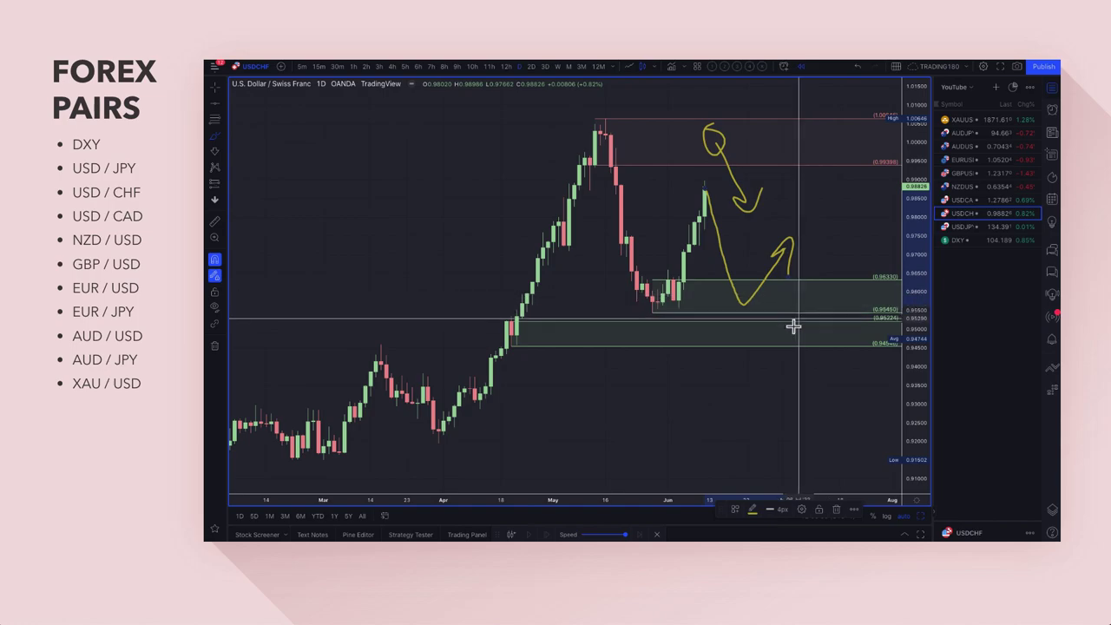
{"action": "mouse_move", "coordinate": [787, 330]}
{"action": "left_mouse_down"}
{"action": "mouse_move", "coordinate": [767, 343]}
{"action": "mouse_move", "coordinate": [781, 328]}
{"action": "mouse_move", "coordinate": [784, 337]}
{"action": "left_mouse_up"}
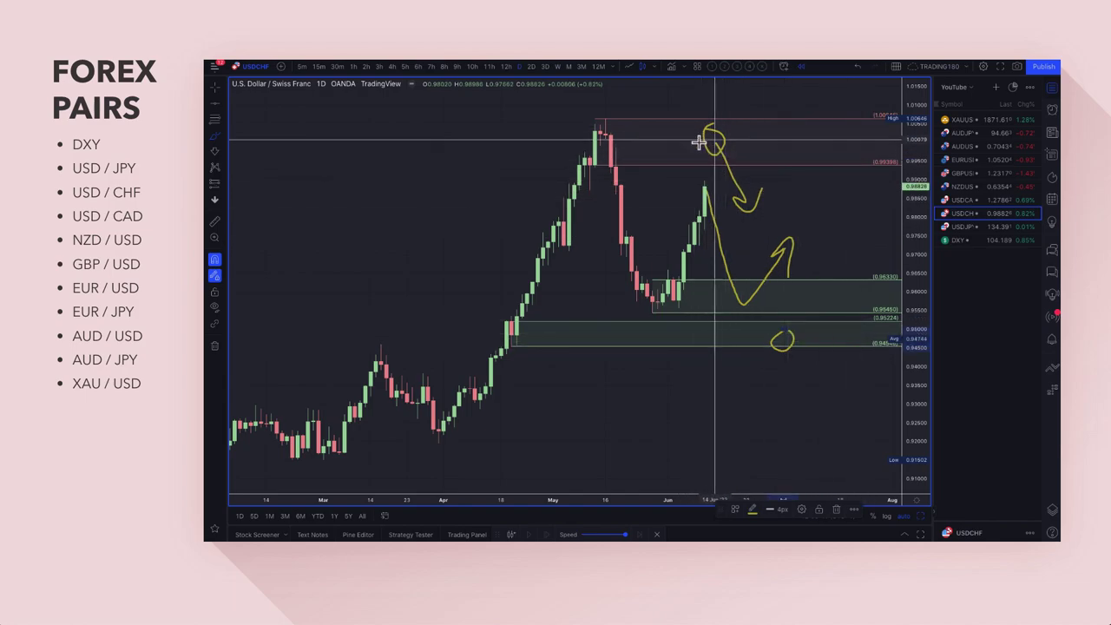
- Circle the mid-May USD/CHF peak, write an E beside it, and add a short brush stroke at the upper demand zone
{"action": "scroll", "coordinate": [700, 163], "scroll_direction": "up", "scroll_amount": 3}
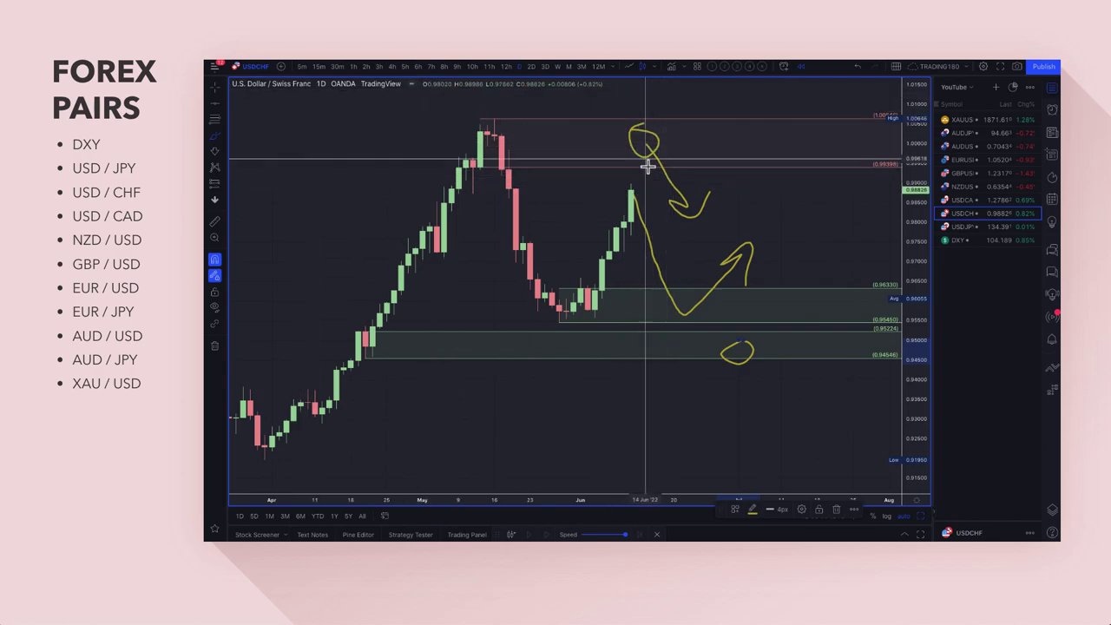
{"action": "mouse_move", "coordinate": [501, 119]}
{"action": "left_mouse_down"}
{"action": "mouse_move", "coordinate": [491, 123]}
{"action": "mouse_move", "coordinate": [559, 159]}
{"action": "mouse_move", "coordinate": [548, 140]}
{"action": "mouse_move", "coordinate": [555, 121]}
{"action": "left_mouse_up"}
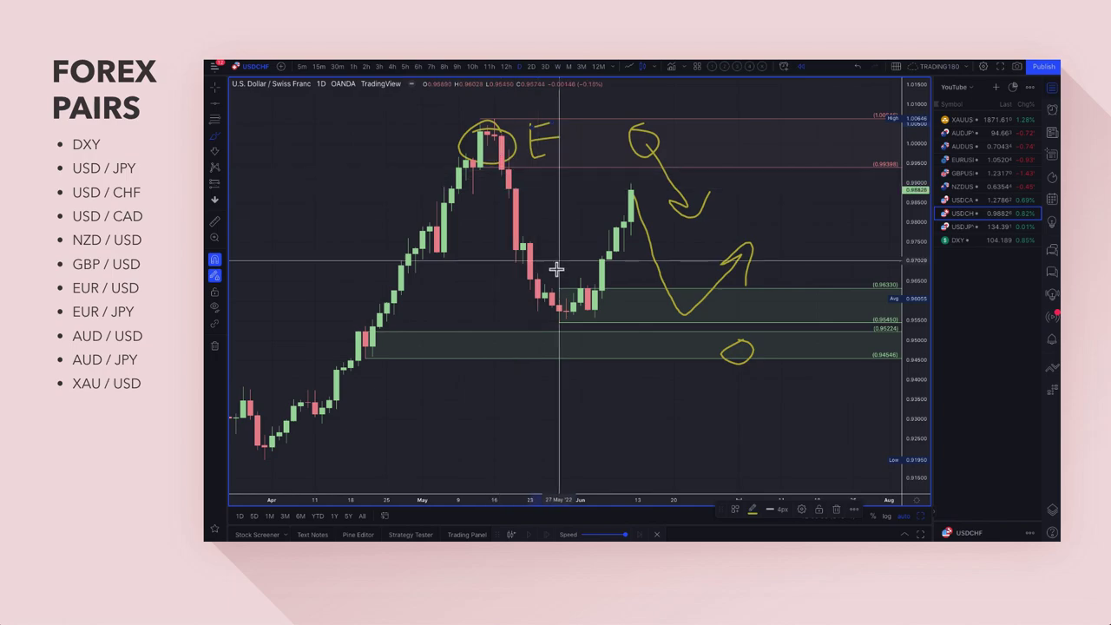
{"action": "mouse_move", "coordinate": [623, 295]}
{"action": "left_mouse_down"}
{"action": "mouse_move", "coordinate": [634, 324]}
{"action": "mouse_move", "coordinate": [622, 328]}
{"action": "left_mouse_up"}
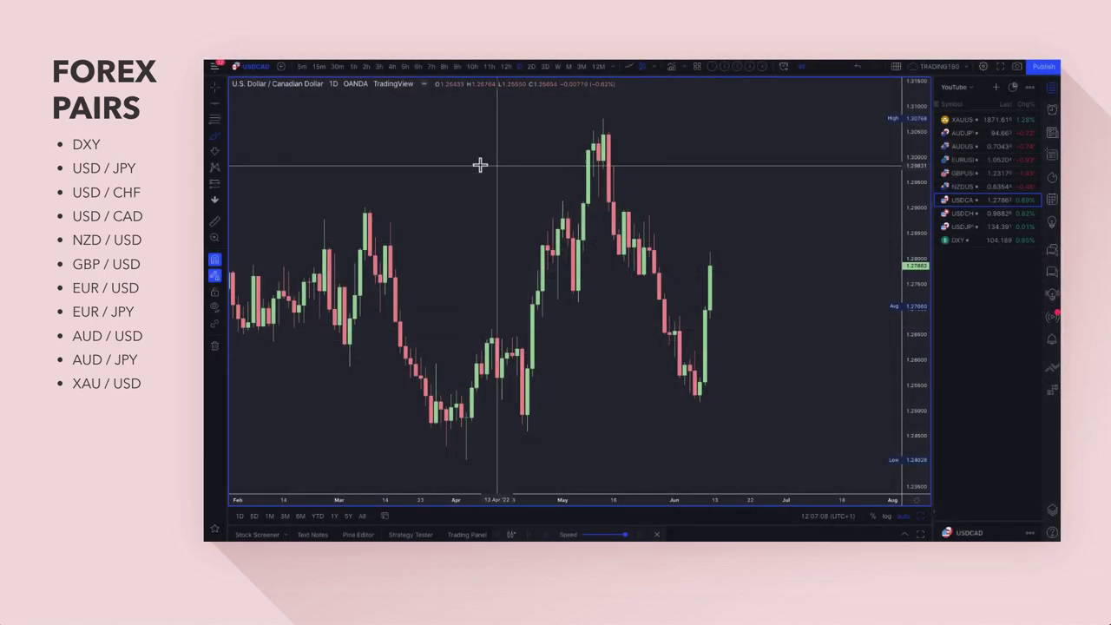
- Brush two rising arrows on the USD/CAD chart and mark a zone from 1.25788 to 1.25176 at the early-June low with the demand template
{"action": "mouse_move", "coordinate": [717, 151]}
{"action": "left_mouse_down"}
{"action": "mouse_move", "coordinate": [766, 87]}
{"action": "mouse_move", "coordinate": [767, 97]}
{"action": "mouse_move", "coordinate": [801, 95]}
{"action": "left_mouse_up"}
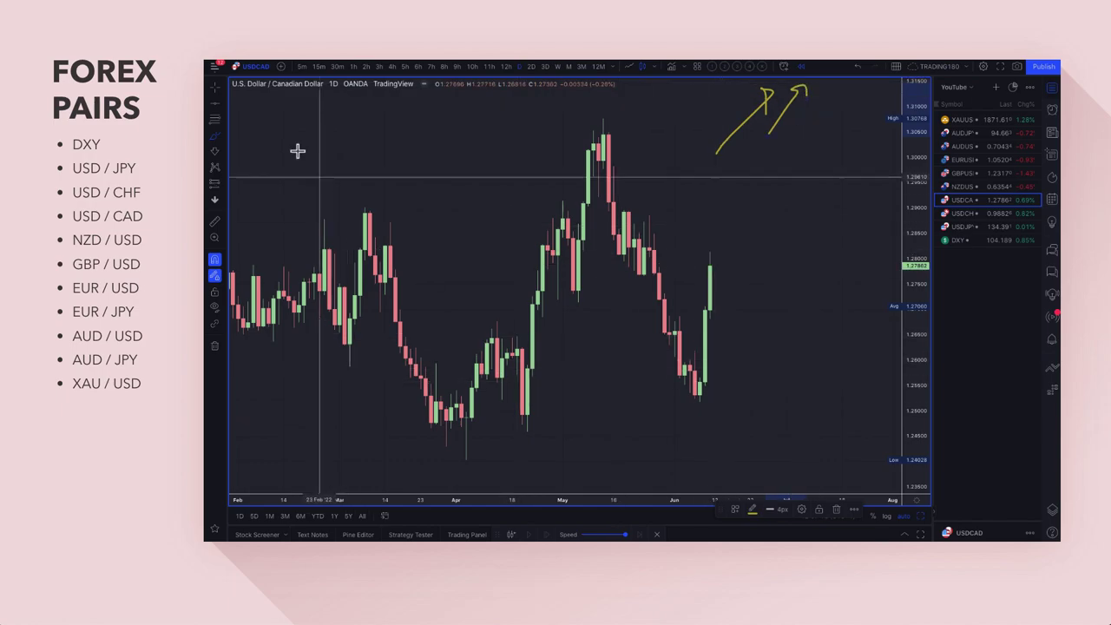
{"action": "left_click", "coordinate": [213, 121]}
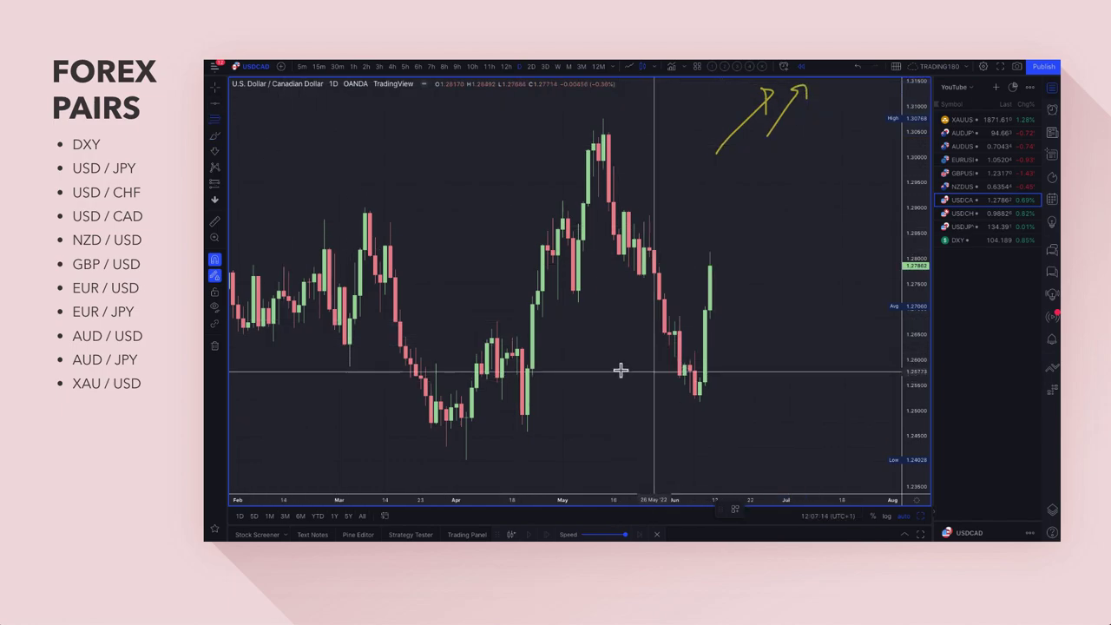
{"action": "left_click", "coordinate": [698, 408]}
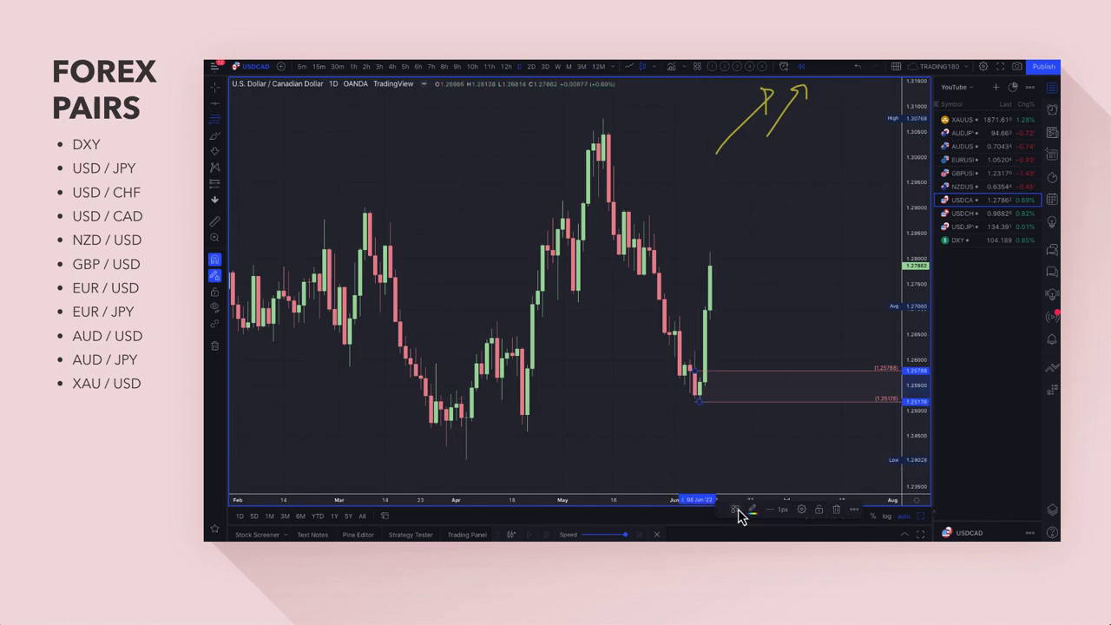
{"action": "left_click", "coordinate": [737, 511]}
{"action": "left_click", "coordinate": [757, 349]}
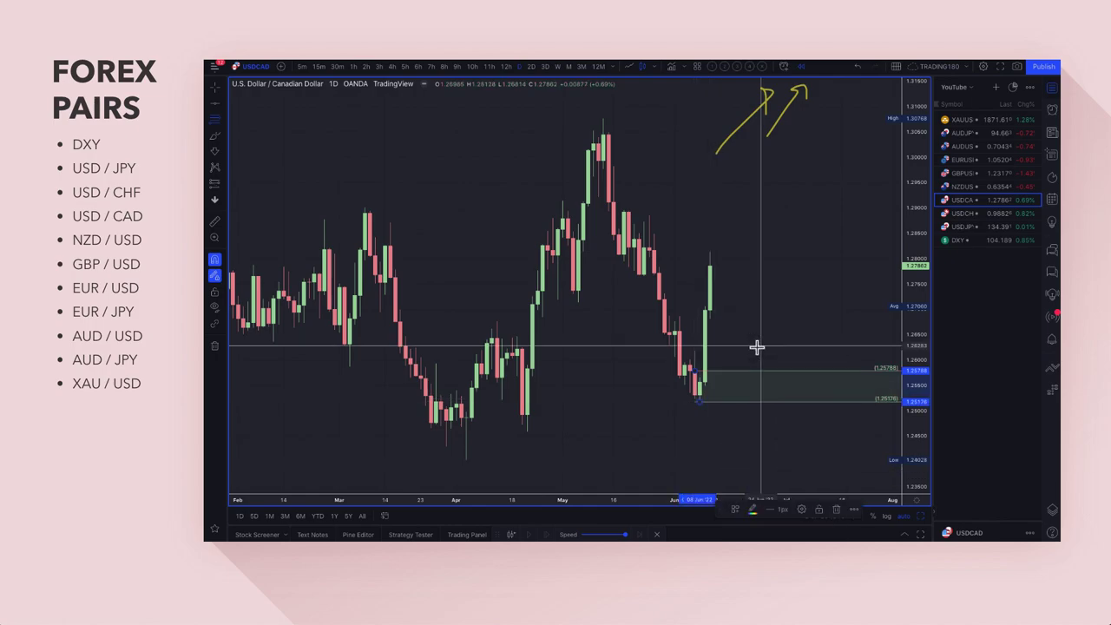
- Mark USD/CAD supply zones from 1.27694 to 1.28959 and from 1.29934 to 1.30768 using the 1. SUPPLY template
{"action": "scroll", "coordinate": [448, 192], "scroll_direction": "up", "scroll_amount": 2}
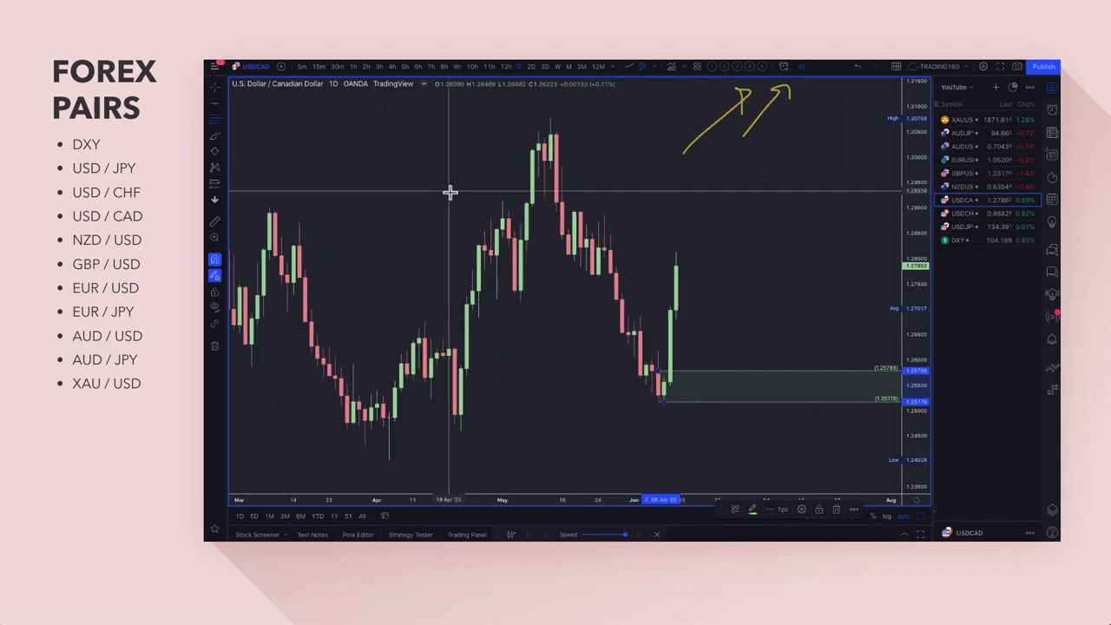
{"action": "left_click", "coordinate": [212, 128]}
{"action": "left_click", "coordinate": [598, 274]}
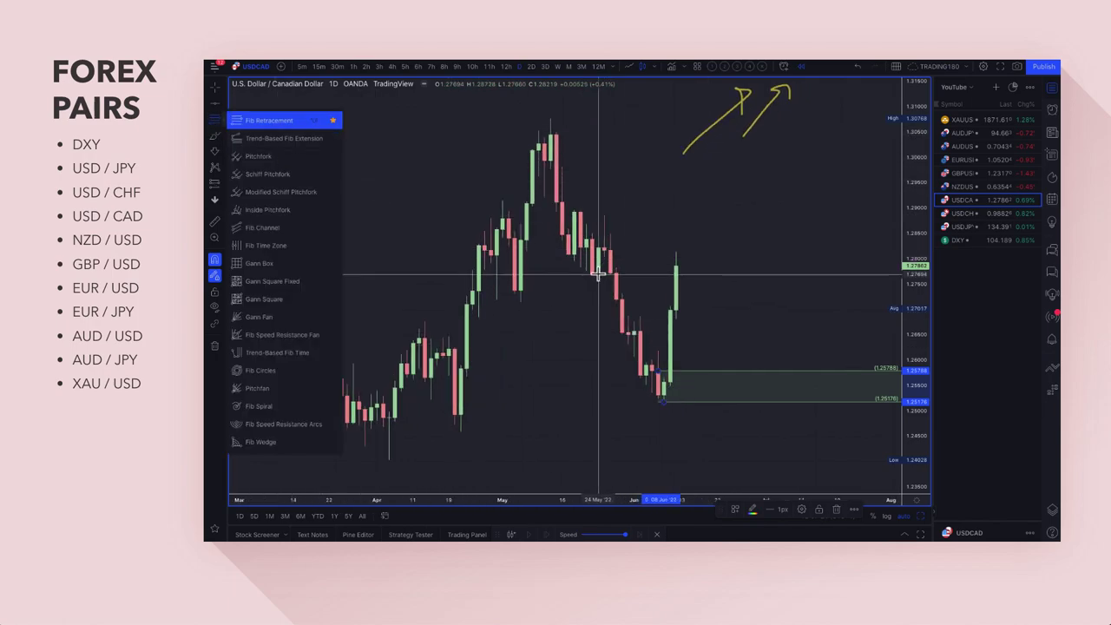
{"action": "left_click", "coordinate": [596, 220]}
{"action": "left_click_drag", "start_coordinate": [601, 218], "coordinate": [574, 209]}
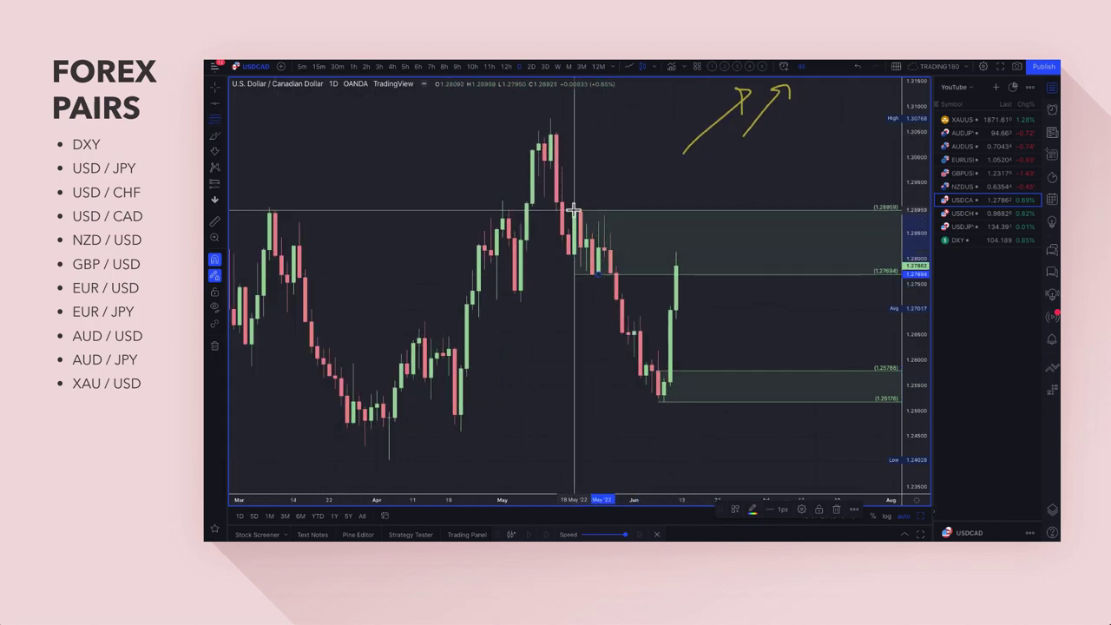
{"action": "left_click", "coordinate": [734, 510]}
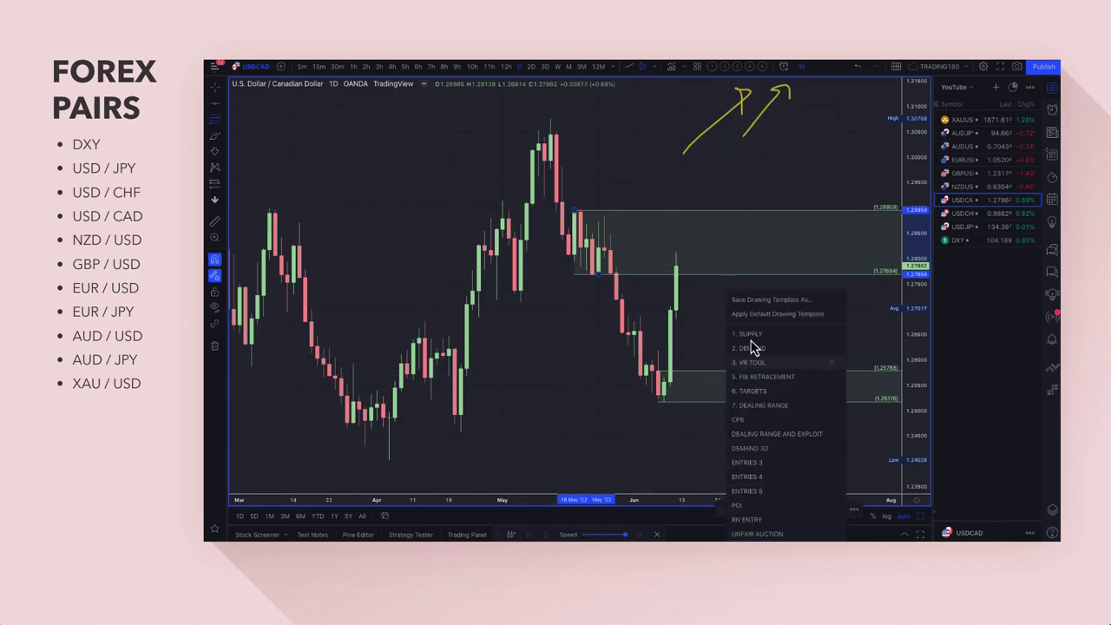
{"action": "left_click", "coordinate": [748, 335]}
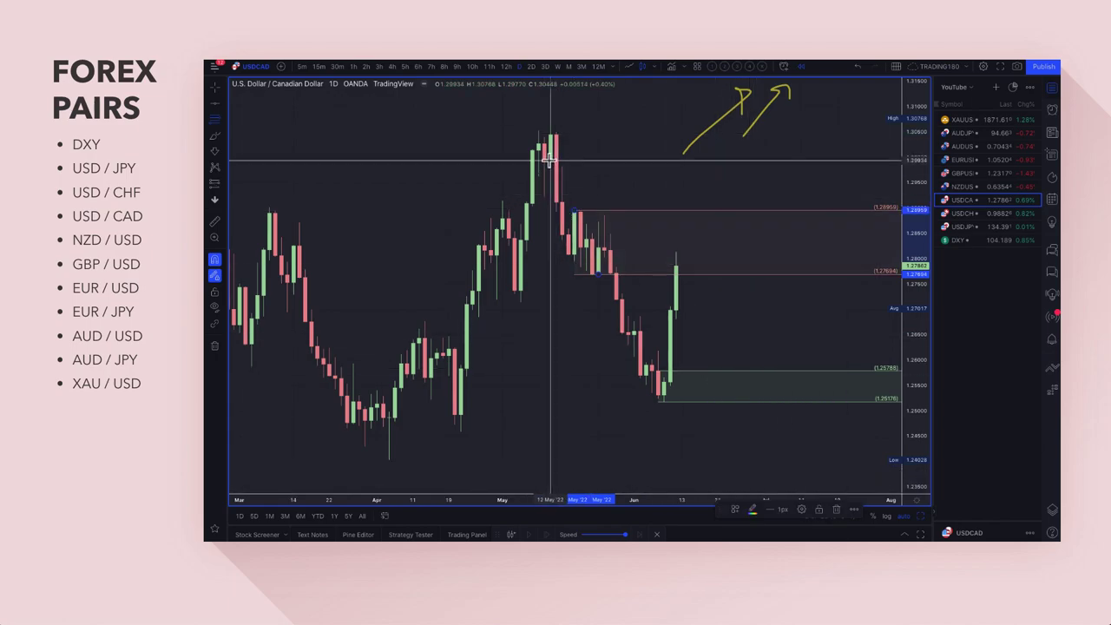
{"action": "left_click_drag", "start_coordinate": [548, 159], "coordinate": [550, 118]}
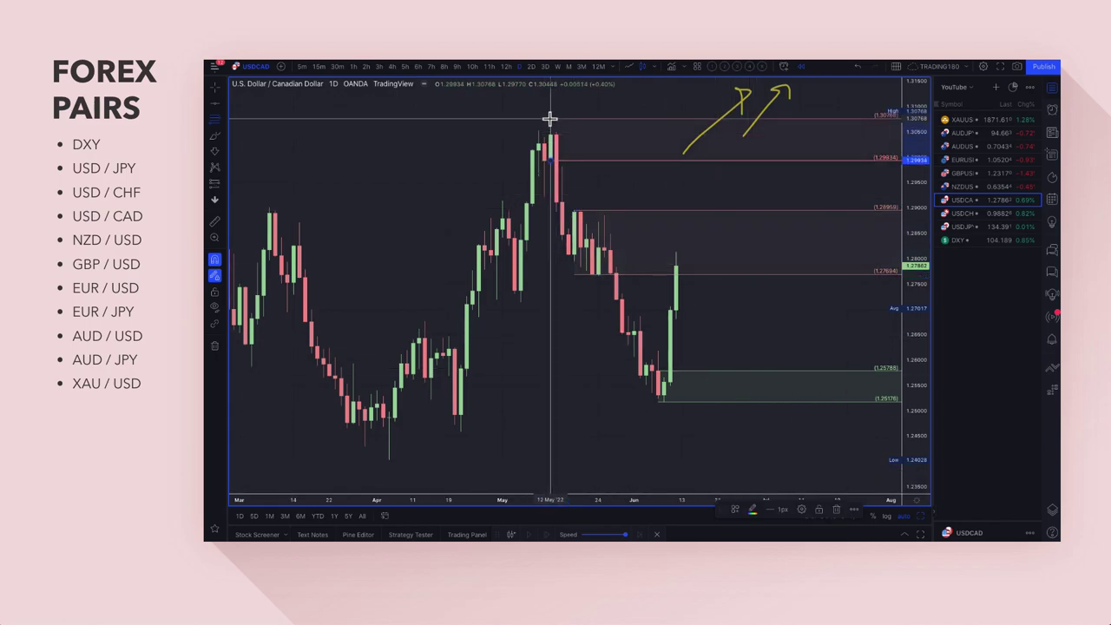
- Brush a circle in the lower USD/CAD supply zone with a downward arrow, plus a circle in the demand zone with a curved rising arrow
{"action": "left_click", "coordinate": [214, 138]}
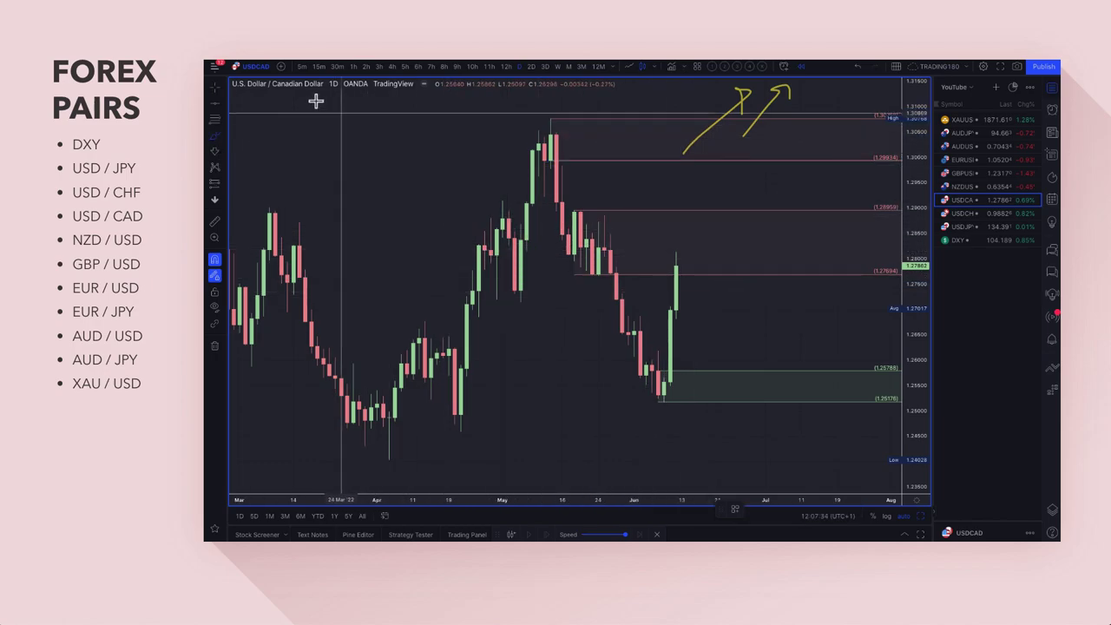
{"action": "mouse_move", "coordinate": [685, 232]}
{"action": "left_mouse_down"}
{"action": "mouse_move", "coordinate": [678, 258]}
{"action": "mouse_move", "coordinate": [683, 238]}
{"action": "mouse_move", "coordinate": [754, 362]}
{"action": "mouse_move", "coordinate": [774, 348]}
{"action": "left_mouse_up"}
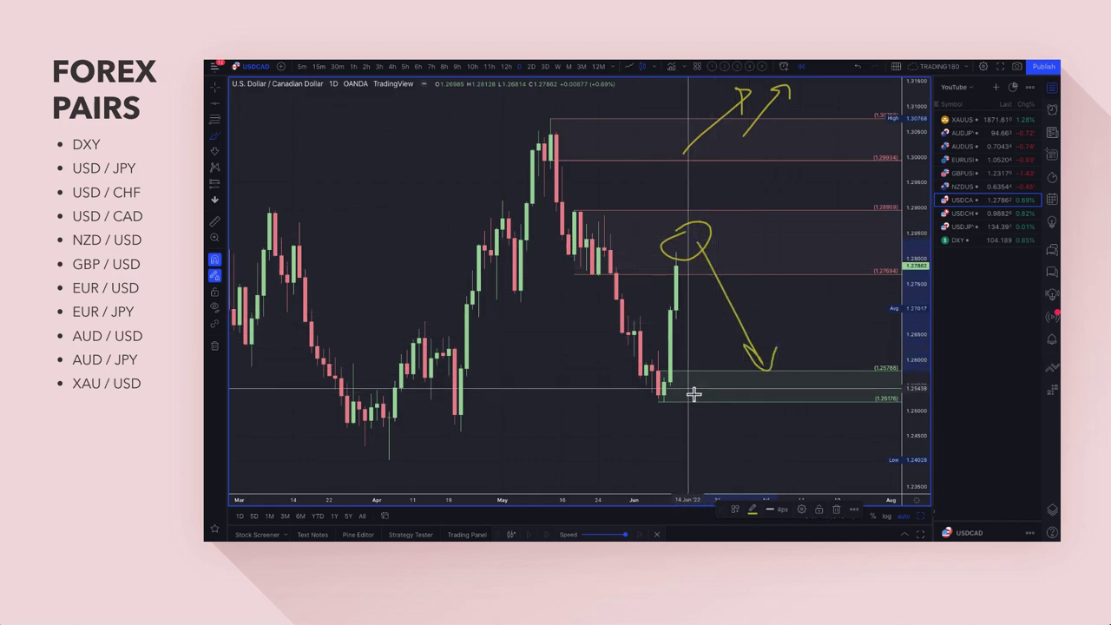
{"action": "scroll", "coordinate": [665, 373], "scroll_direction": "up", "scroll_amount": 3}
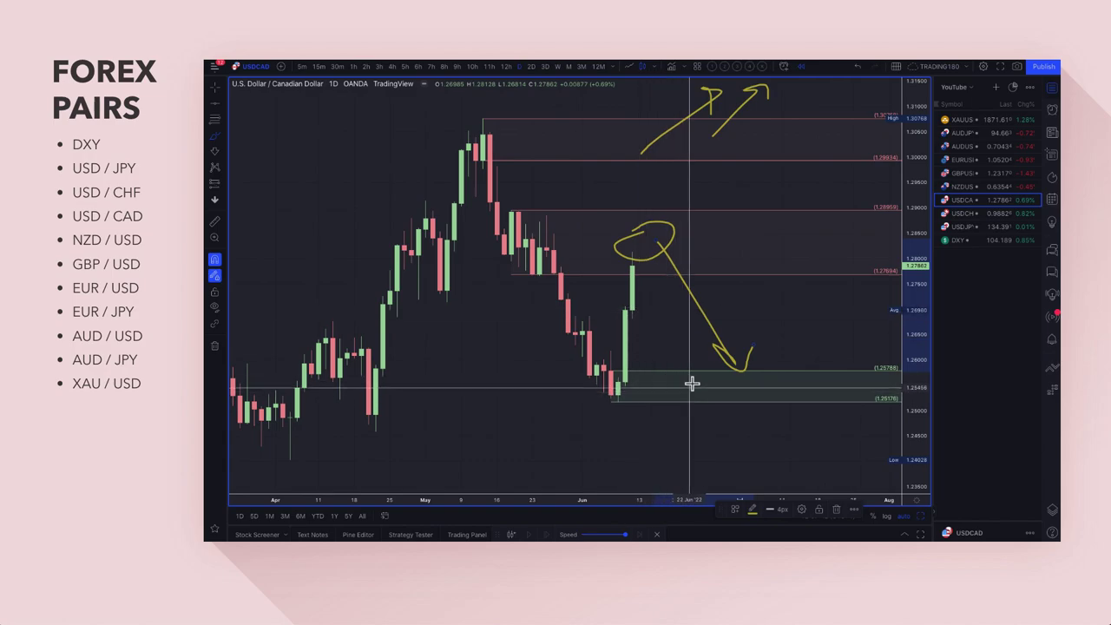
{"action": "mouse_move", "coordinate": [682, 395]}
{"action": "left_mouse_down"}
{"action": "mouse_move", "coordinate": [686, 377]}
{"action": "mouse_move", "coordinate": [710, 392]}
{"action": "mouse_move", "coordinate": [743, 392]}
{"action": "mouse_move", "coordinate": [788, 330]}
{"action": "mouse_move", "coordinate": [815, 322]}
{"action": "left_mouse_up"}
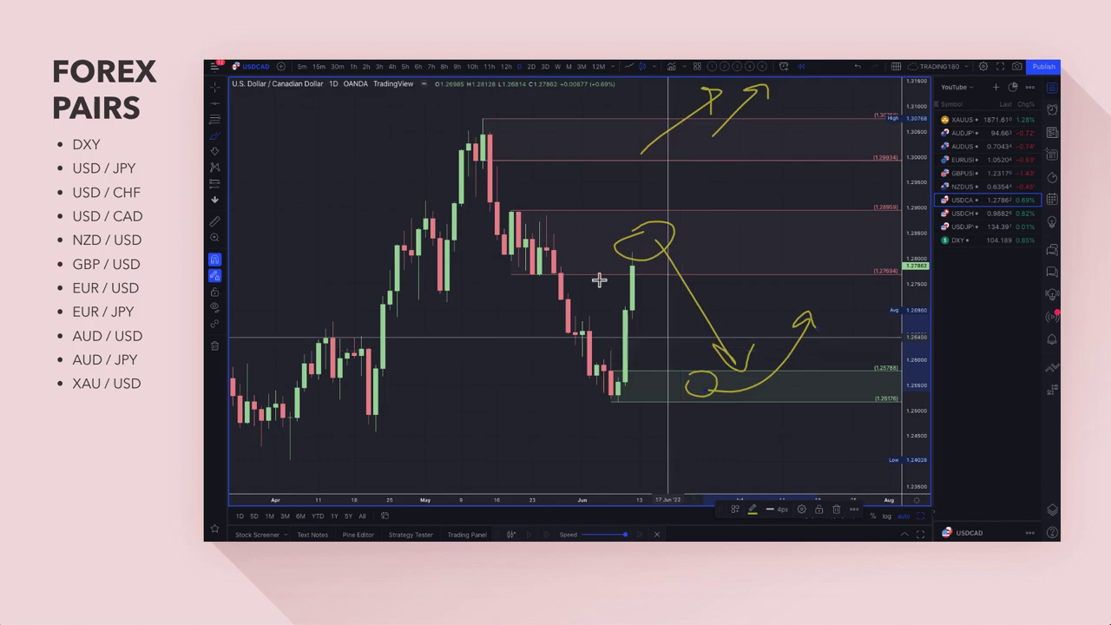
{"action": "scroll", "coordinate": [643, 281], "scroll_direction": "down", "scroll_amount": 1}
{"action": "scroll", "coordinate": [643, 281], "scroll_direction": "down", "scroll_amount": 1}
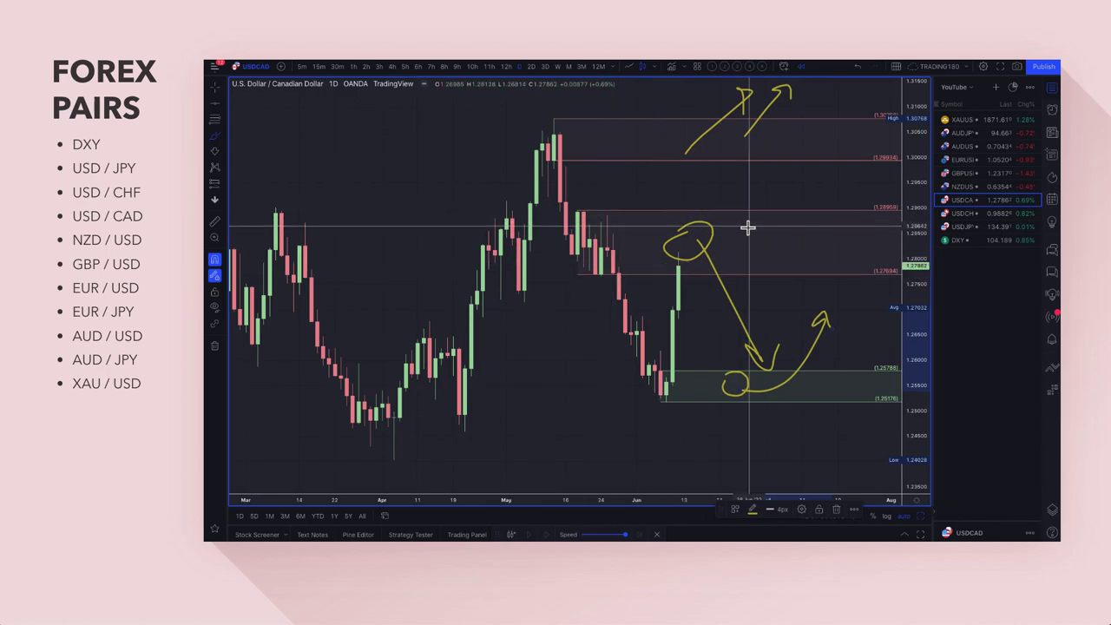
{"action": "scroll", "coordinate": [638, 218], "scroll_direction": "up", "scroll_amount": 2}
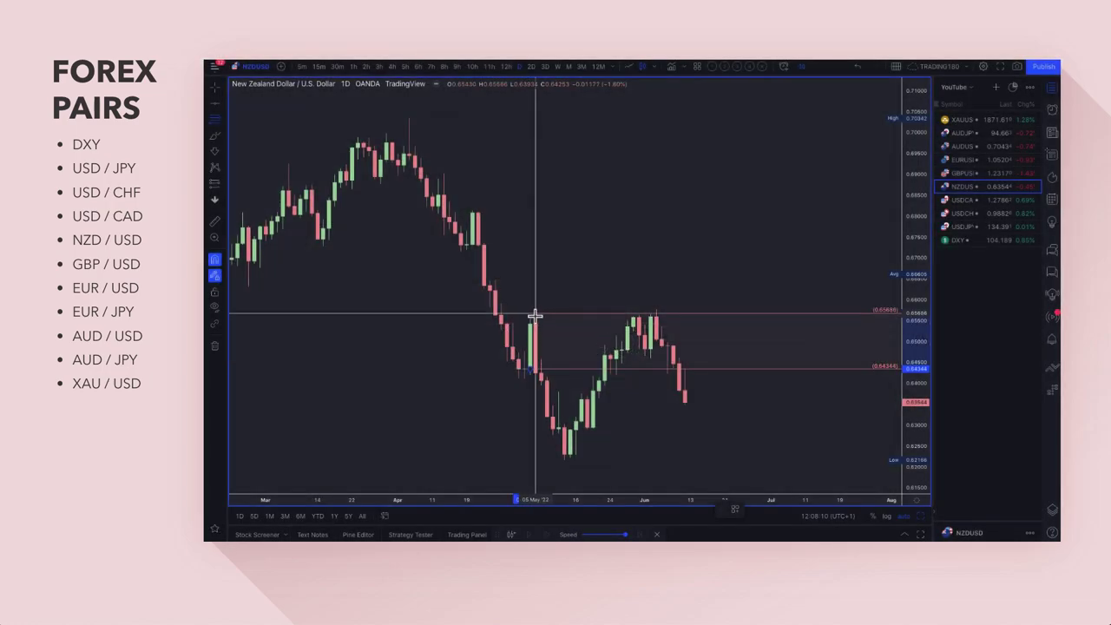
- Mark NZD/USD supply zones from 0.64344 to 0.65686 at the early-May candle and from 0.67326 to 0.68134 at the April candle
{"action": "left_click", "coordinate": [534, 313]}
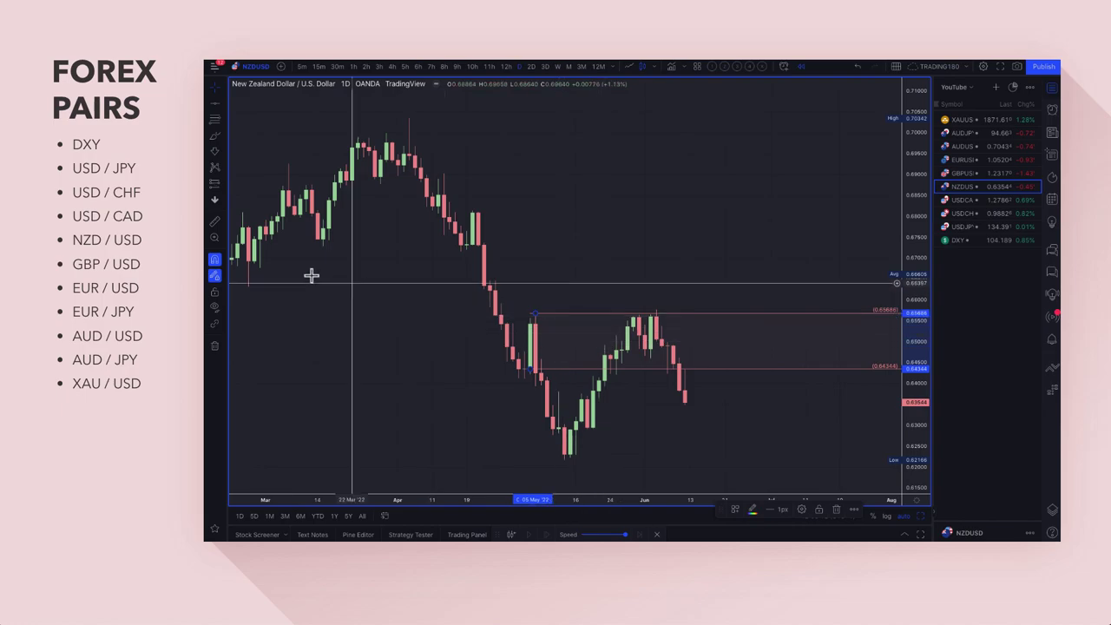
{"action": "left_click", "coordinate": [560, 292]}
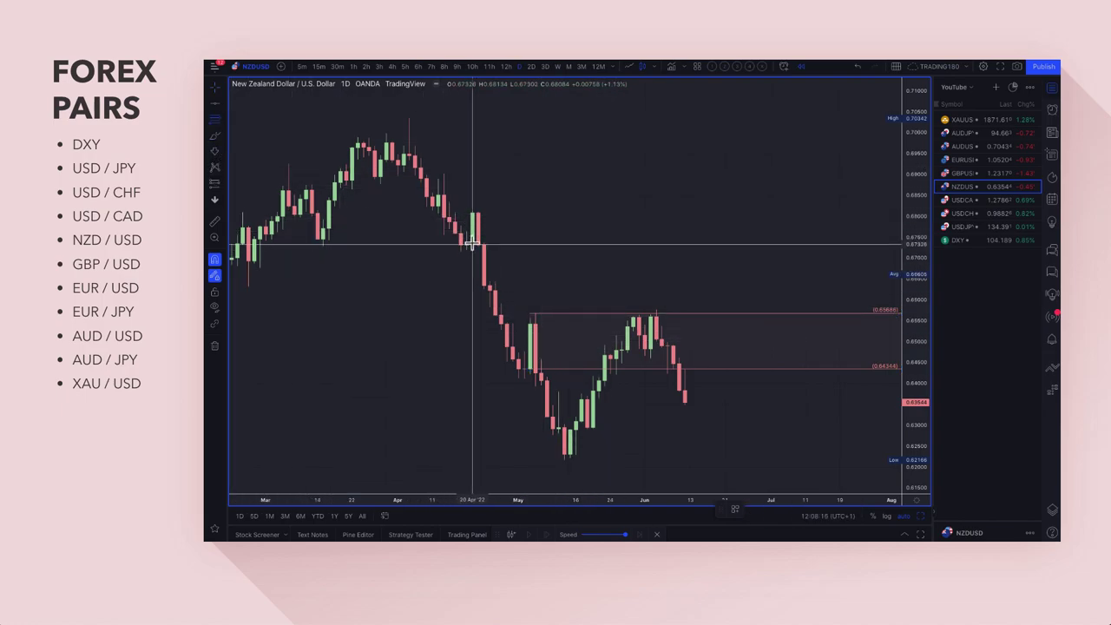
{"action": "left_click", "coordinate": [471, 210]}
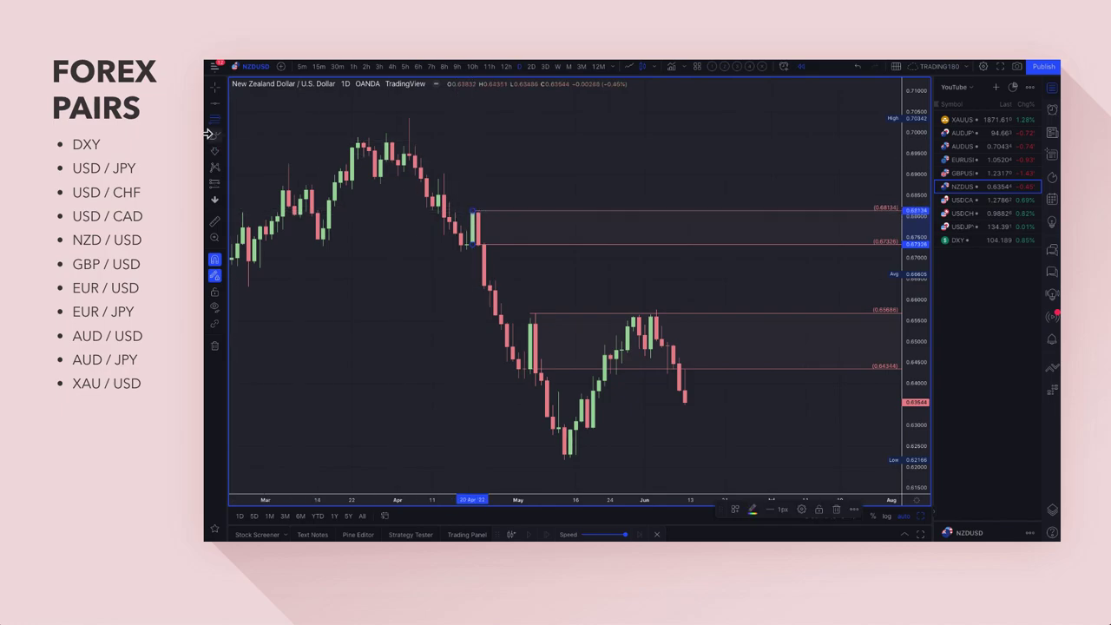
- Brush a circle and downward arrow from NZD/USD's early-June peak, and mark a zone from 0.63615 to 0.62166 with the 2. DEMAND template
{"action": "left_click", "coordinate": [214, 138]}
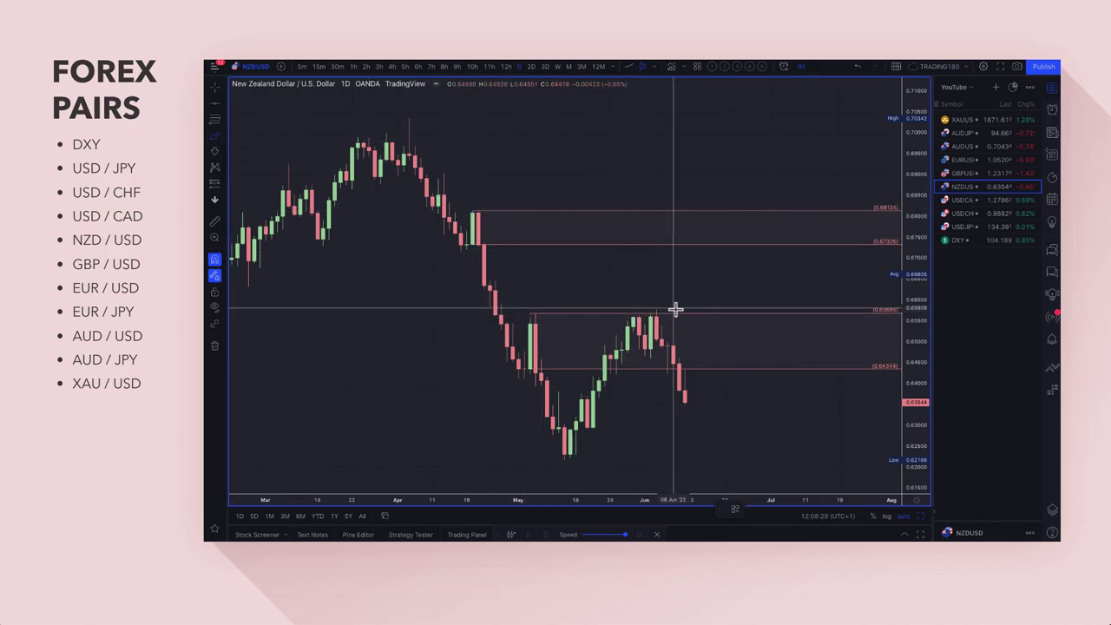
{"action": "mouse_move", "coordinate": [640, 309]}
{"action": "left_mouse_down"}
{"action": "mouse_move", "coordinate": [651, 306]}
{"action": "mouse_move", "coordinate": [682, 399]}
{"action": "mouse_move", "coordinate": [699, 389]}
{"action": "left_mouse_up"}
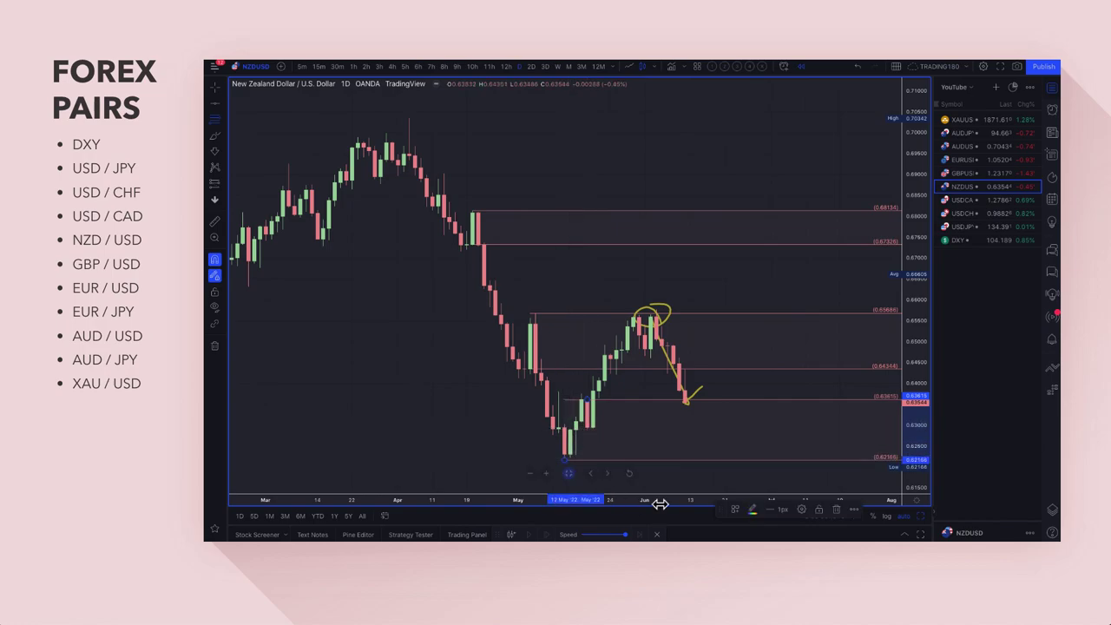
{"action": "left_click", "coordinate": [735, 509]}
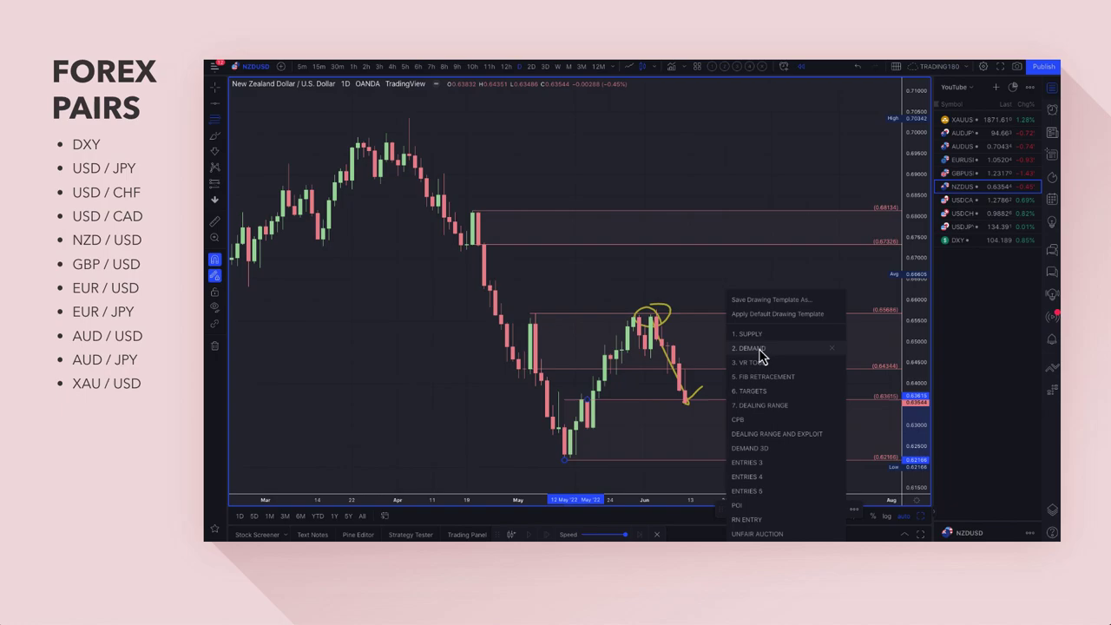
{"action": "left_click", "coordinate": [759, 350]}
- On the 2h NZD/USD chart, draw a rectangle from 0.62970 to 0.62787 across the May lows and apply the EQUAL HIGHS/LOWS template
{"action": "scroll", "coordinate": [486, 436], "scroll_direction": "down", "scroll_amount": 2}
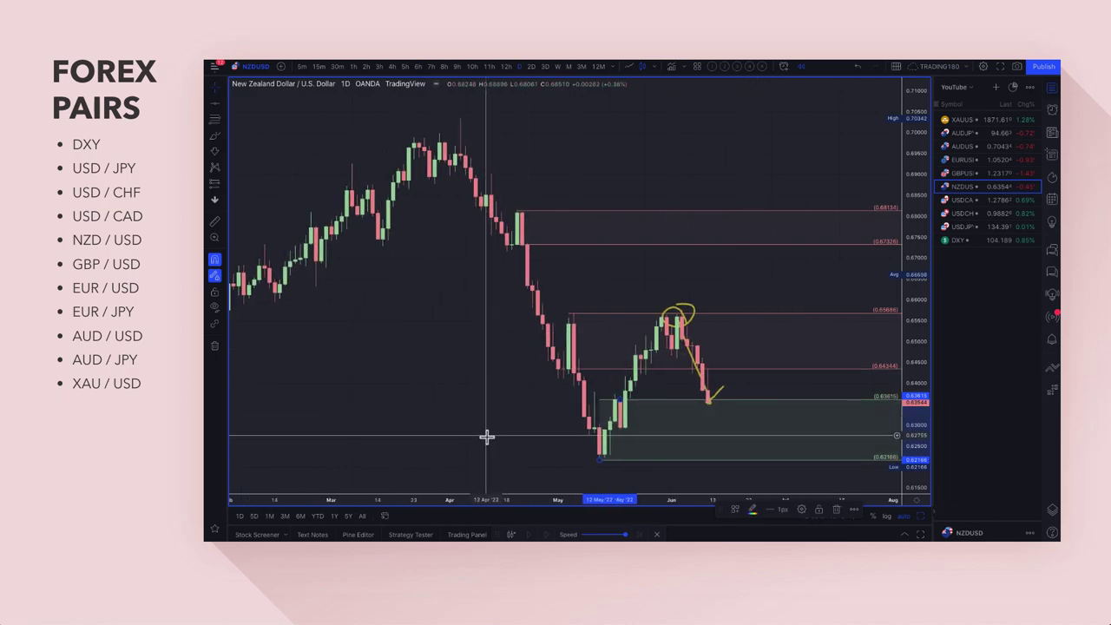
{"action": "scroll", "coordinate": [486, 436], "scroll_direction": "down", "scroll_amount": 8}
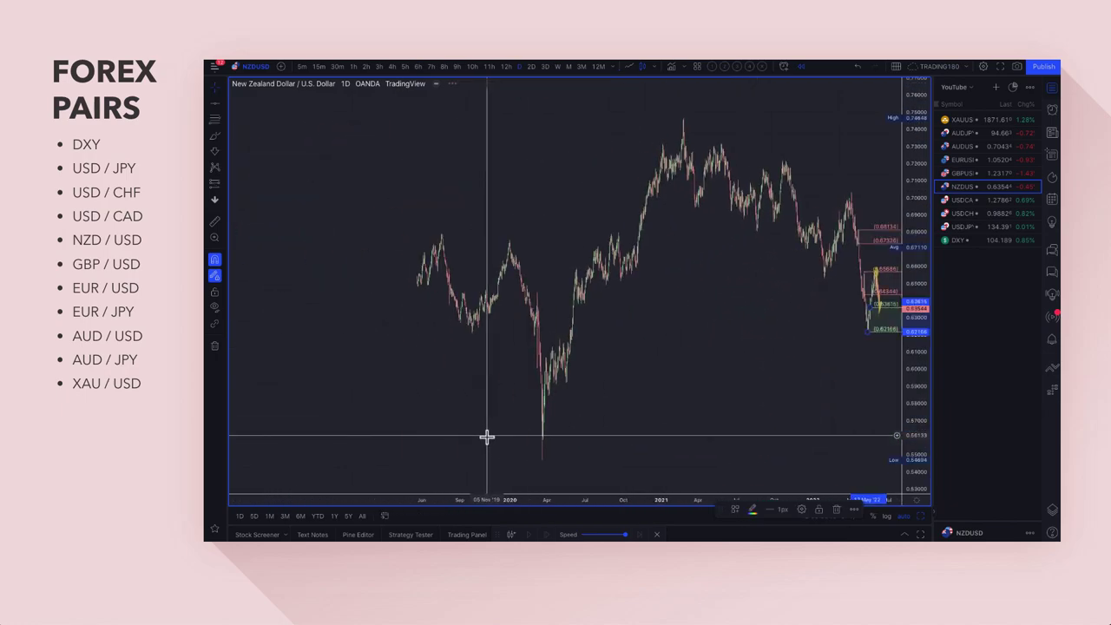
{"action": "scroll", "coordinate": [550, 347], "scroll_direction": "up", "scroll_amount": 10}
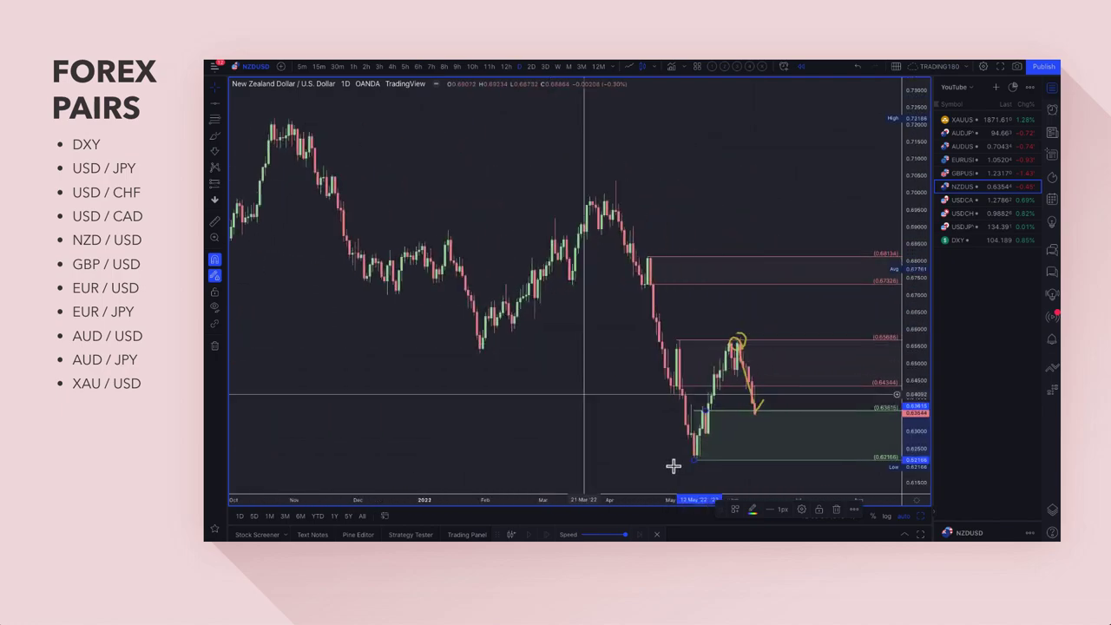
{"action": "scroll", "coordinate": [673, 466], "scroll_direction": "up", "scroll_amount": 6}
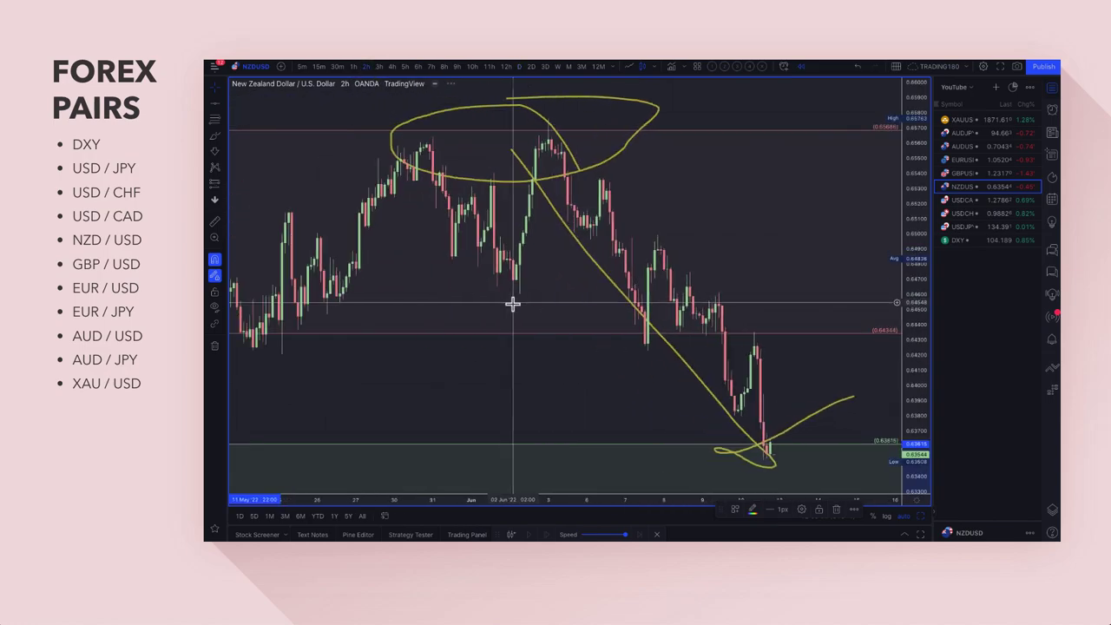
{"action": "left_click", "coordinate": [226, 143]}
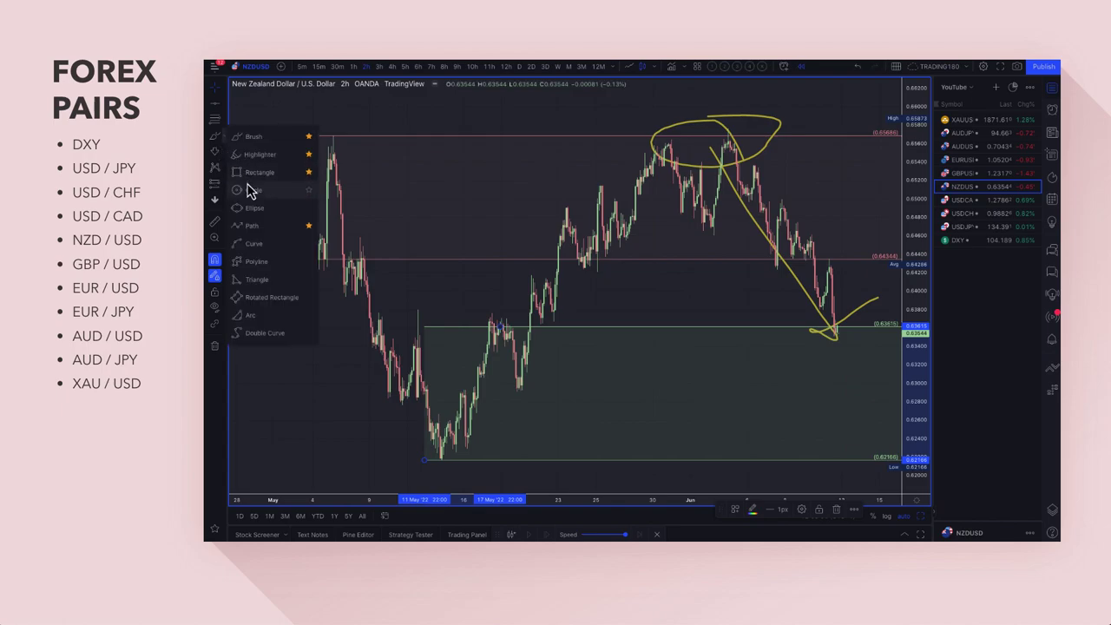
{"action": "left_click", "coordinate": [255, 174]}
{"action": "mouse_move", "coordinate": [356, 402]}
{"action": "left_mouse_down"}
{"action": "mouse_move", "coordinate": [630, 368]}
{"action": "mouse_move", "coordinate": [852, 384]}
{"action": "left_mouse_up"}
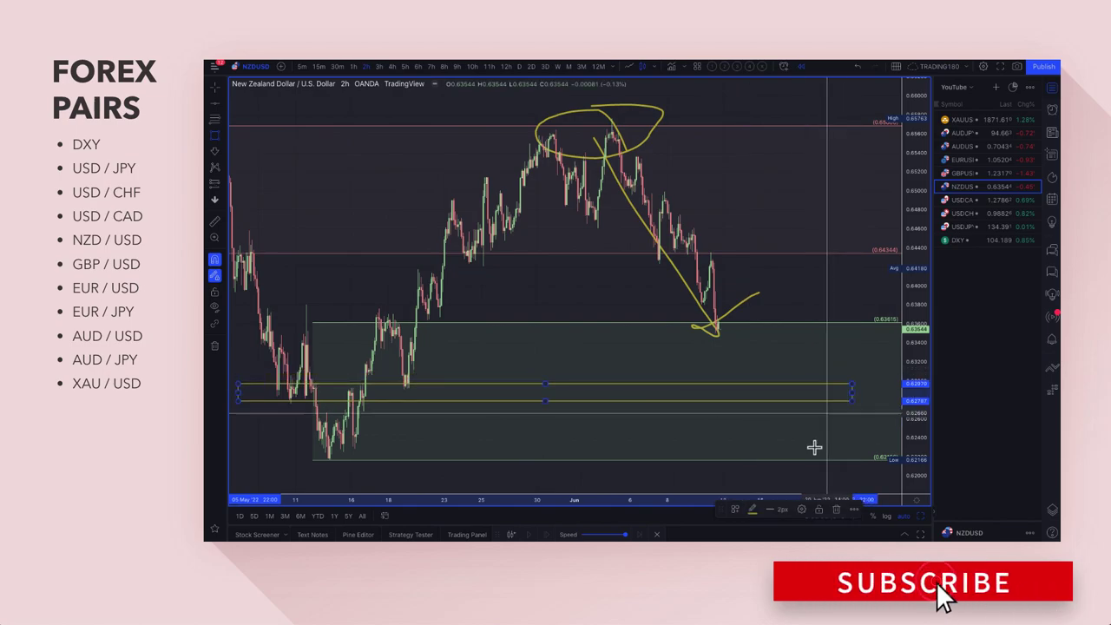
{"action": "left_click", "coordinate": [736, 511]}
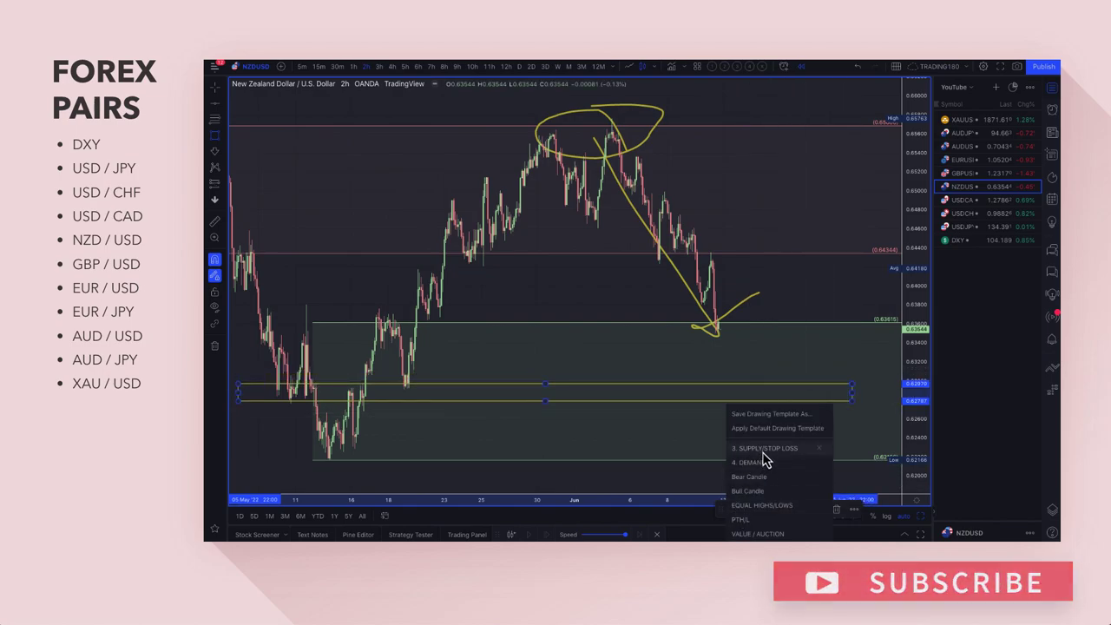
{"action": "left_click", "coordinate": [760, 505]}
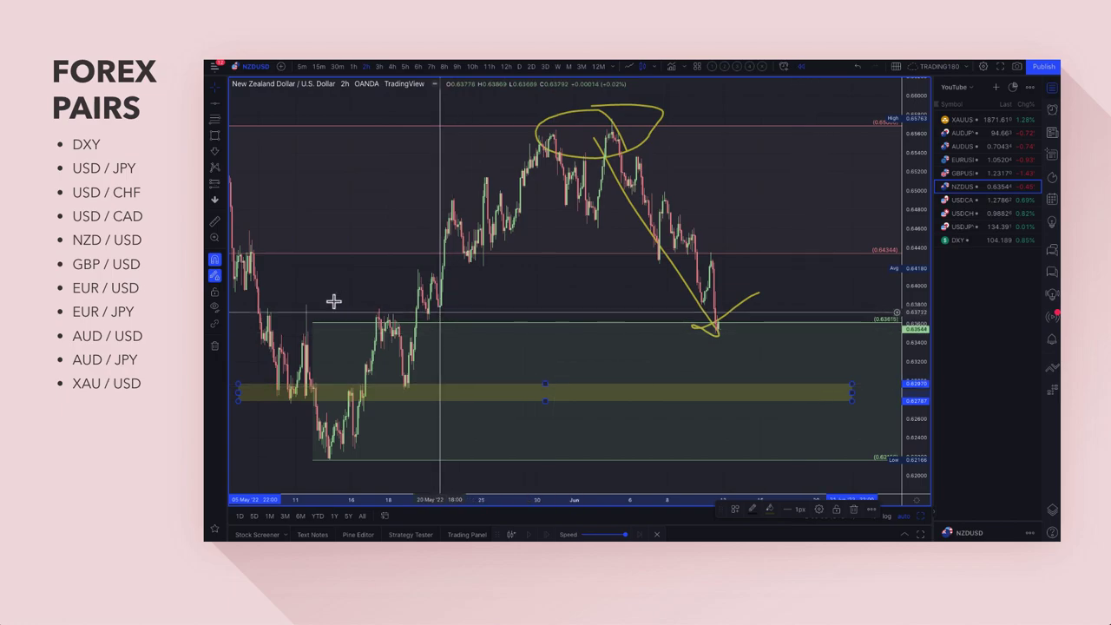
- Draw a second highlighted rectangle over the NZD/USD demand zone's upper edge, down to 0.63525, and brush a circle at its lower edge
{"action": "left_click", "coordinate": [256, 319]}
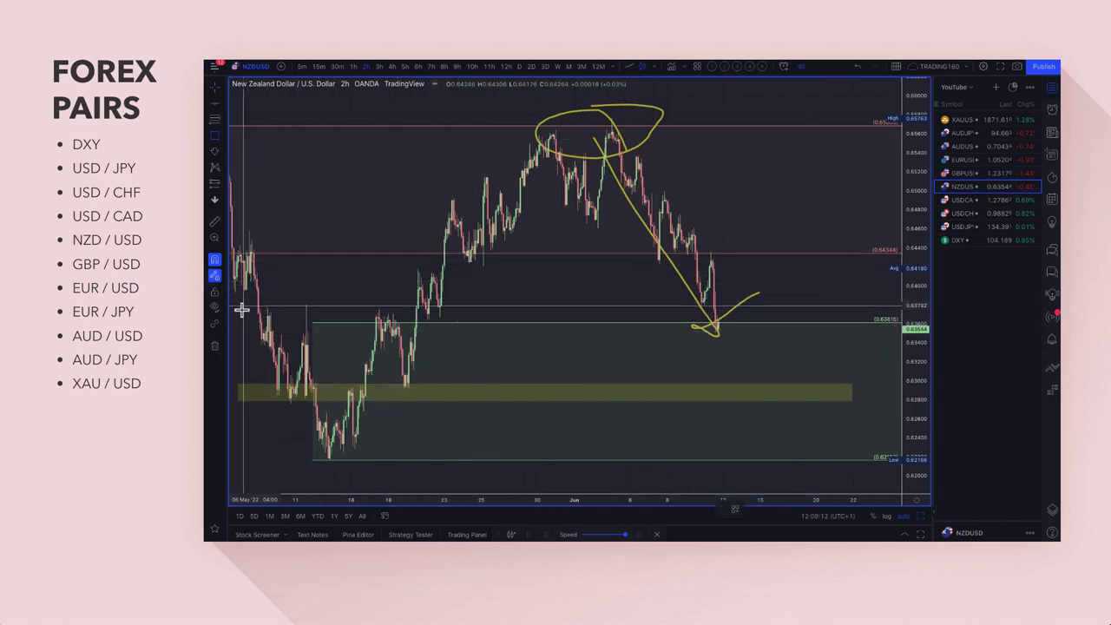
{"action": "mouse_move", "coordinate": [240, 310]}
{"action": "left_mouse_down"}
{"action": "mouse_move", "coordinate": [775, 342]}
{"action": "mouse_move", "coordinate": [861, 332]}
{"action": "left_mouse_up"}
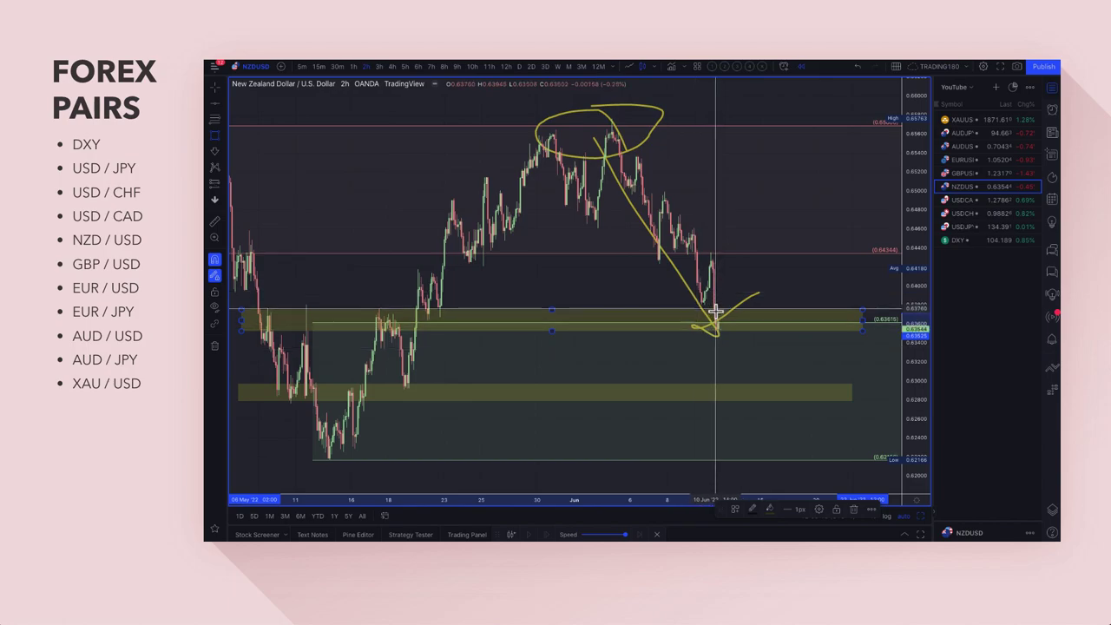
{"action": "scroll", "coordinate": [685, 373], "scroll_direction": "left", "scroll_amount": 3}
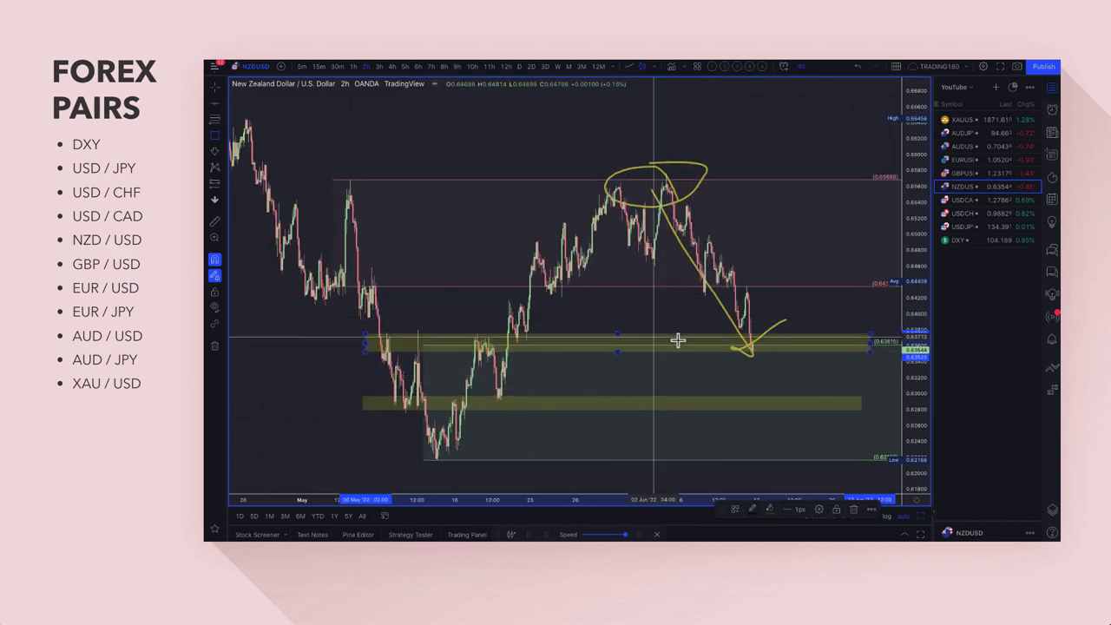
{"action": "left_click", "coordinate": [221, 141]}
{"action": "left_click", "coordinate": [260, 167]}
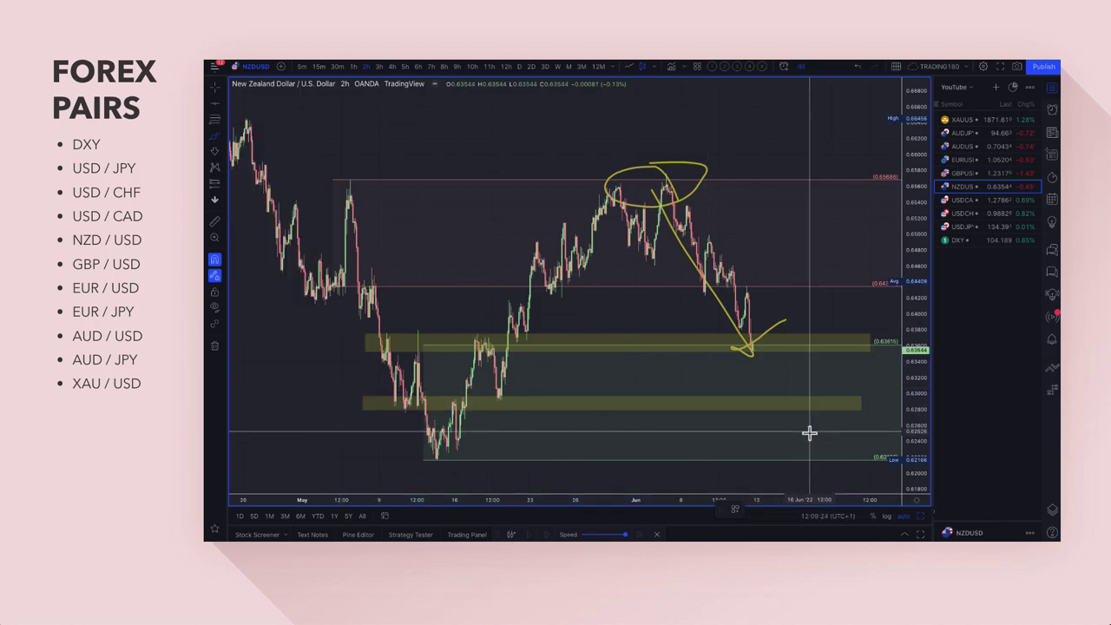
{"action": "mouse_move", "coordinate": [808, 434]}
{"action": "left_mouse_down"}
{"action": "mouse_move", "coordinate": [805, 475]}
{"action": "mouse_move", "coordinate": [793, 456]}
{"action": "left_mouse_up"}
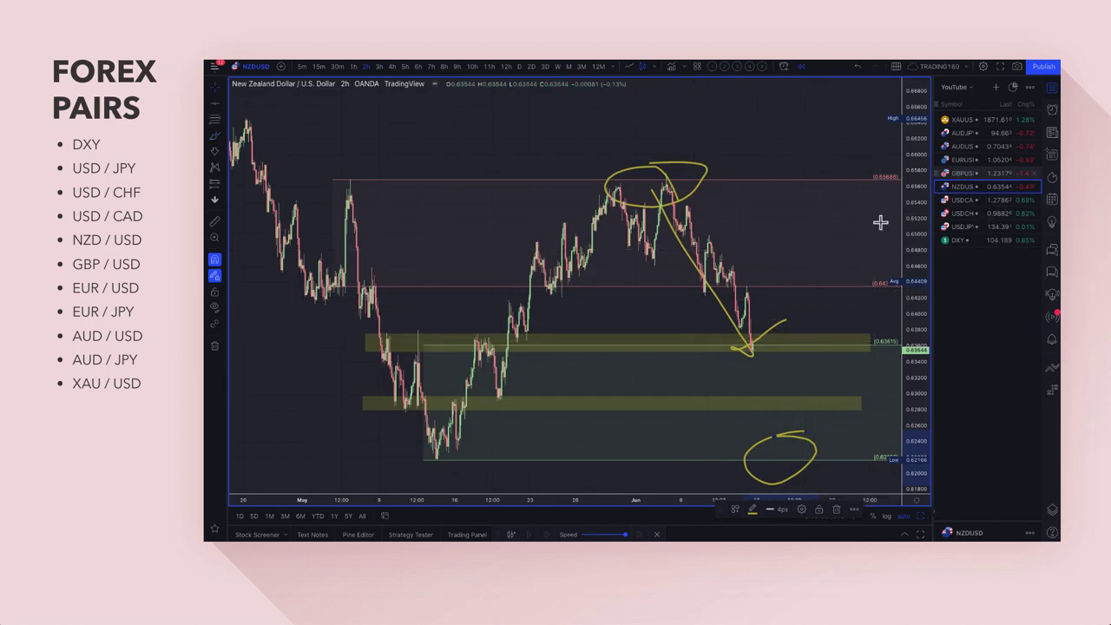
- Switch the GBP/USD chart to the daily timeframe and frame the candles from mid-April to June
{"action": "scroll", "coordinate": [755, 236], "scroll_direction": "down", "scroll_amount": 2}
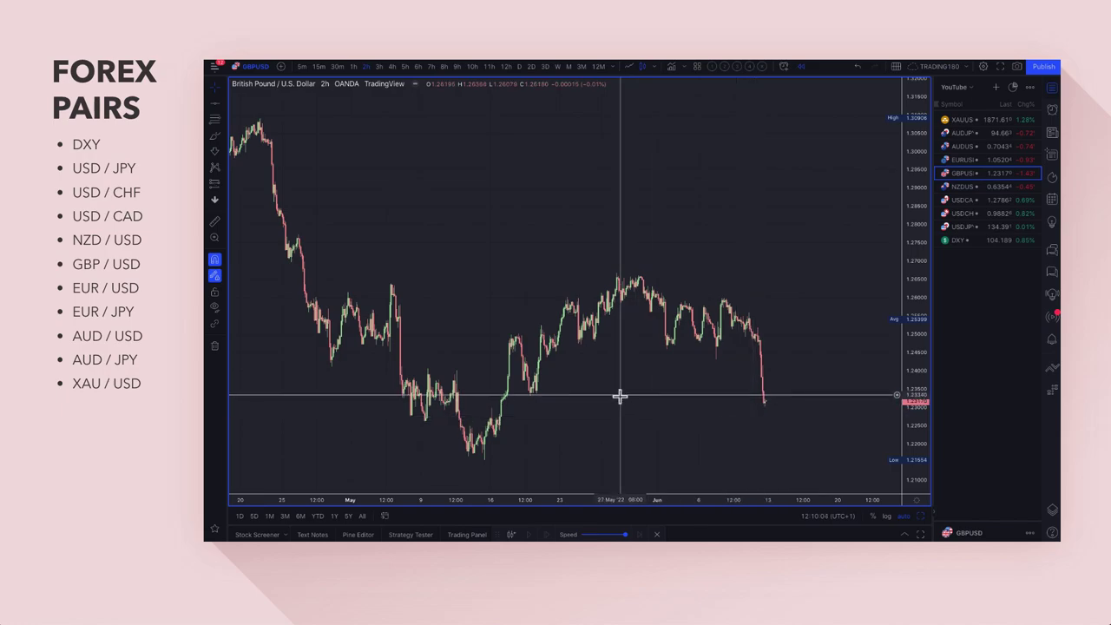
{"action": "left_click", "coordinate": [519, 67]}
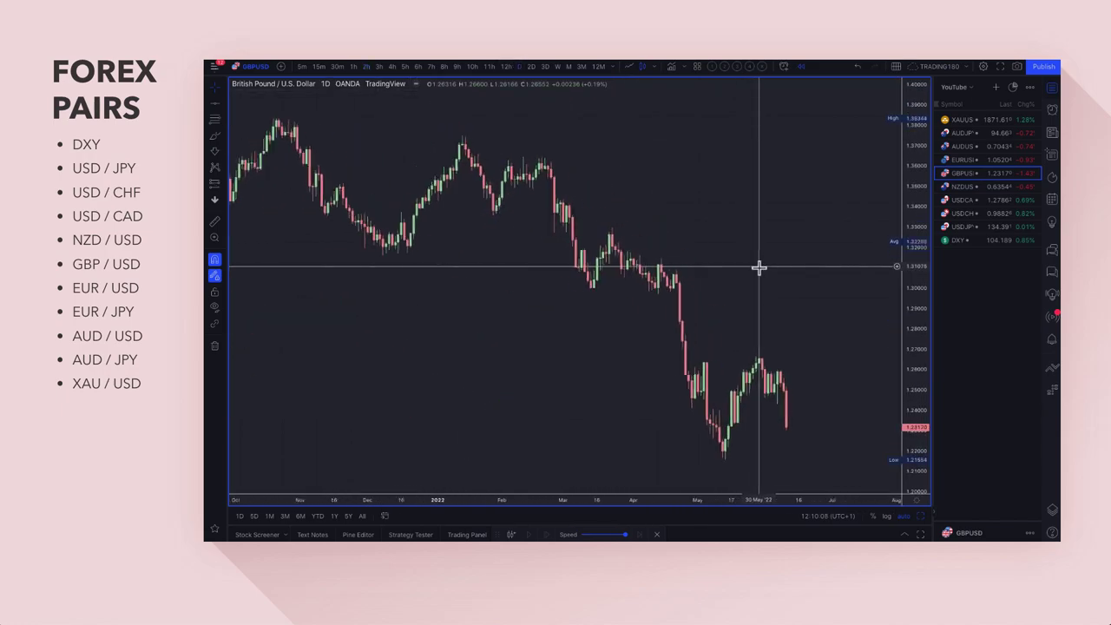
{"action": "scroll", "coordinate": [758, 267], "scroll_direction": "up", "scroll_amount": 5}
{"action": "left_click_drag", "start_coordinate": [759, 265], "coordinate": [499, 250]}
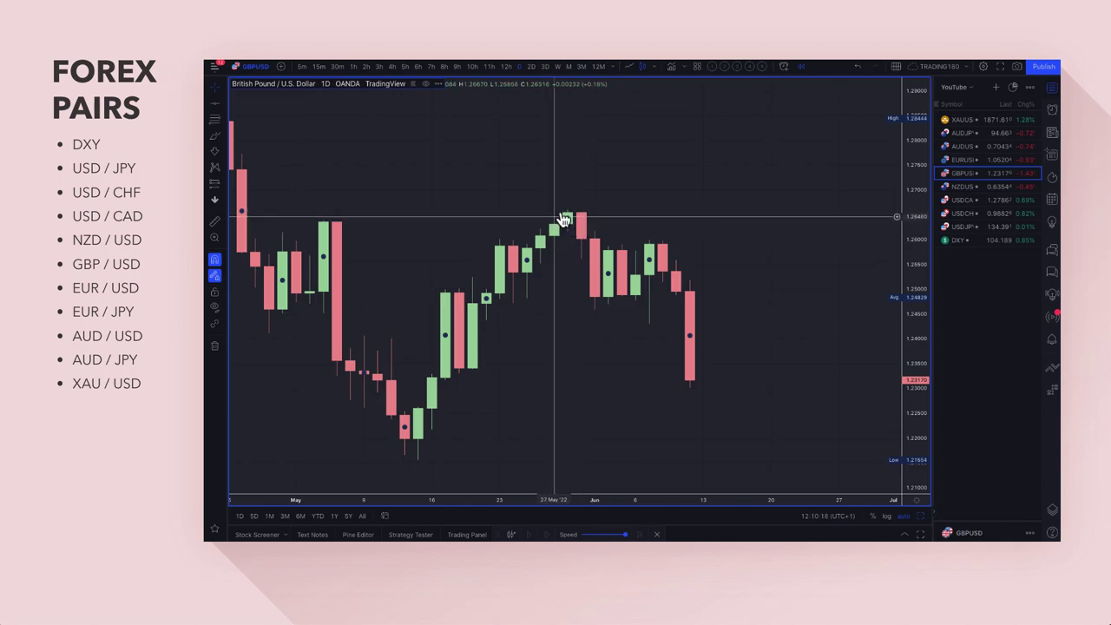
{"action": "scroll", "coordinate": [577, 223], "scroll_direction": "down", "scroll_amount": 3}
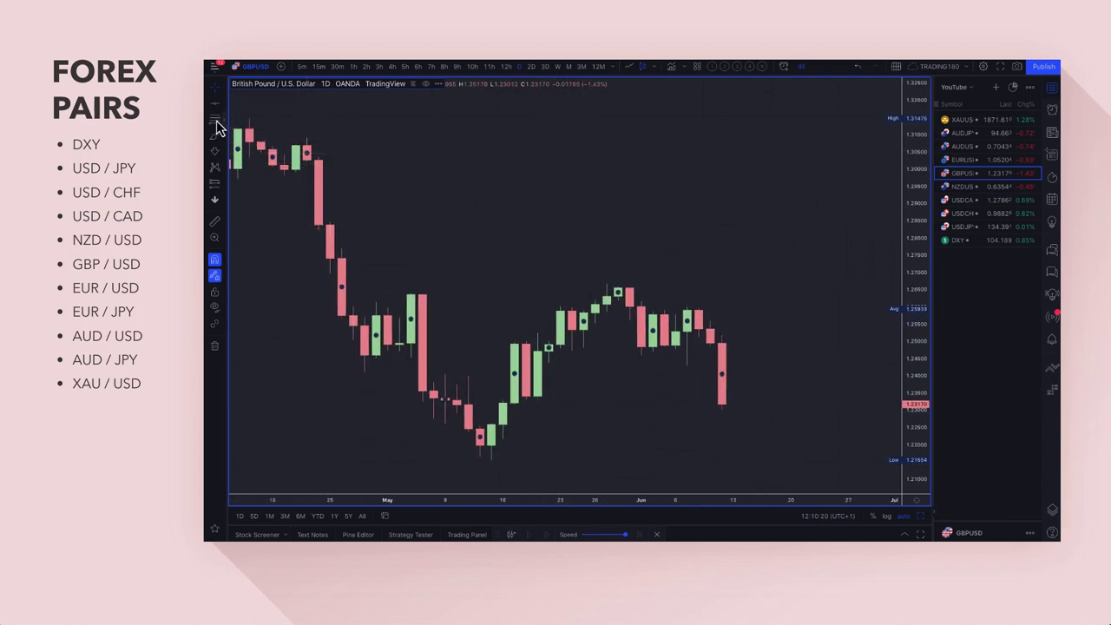
- Mark a GBP/USD zone from 1.24954 to 1.26384 at the 4 May candle with the 1. SUPPLY template
{"action": "left_click", "coordinate": [409, 341]}
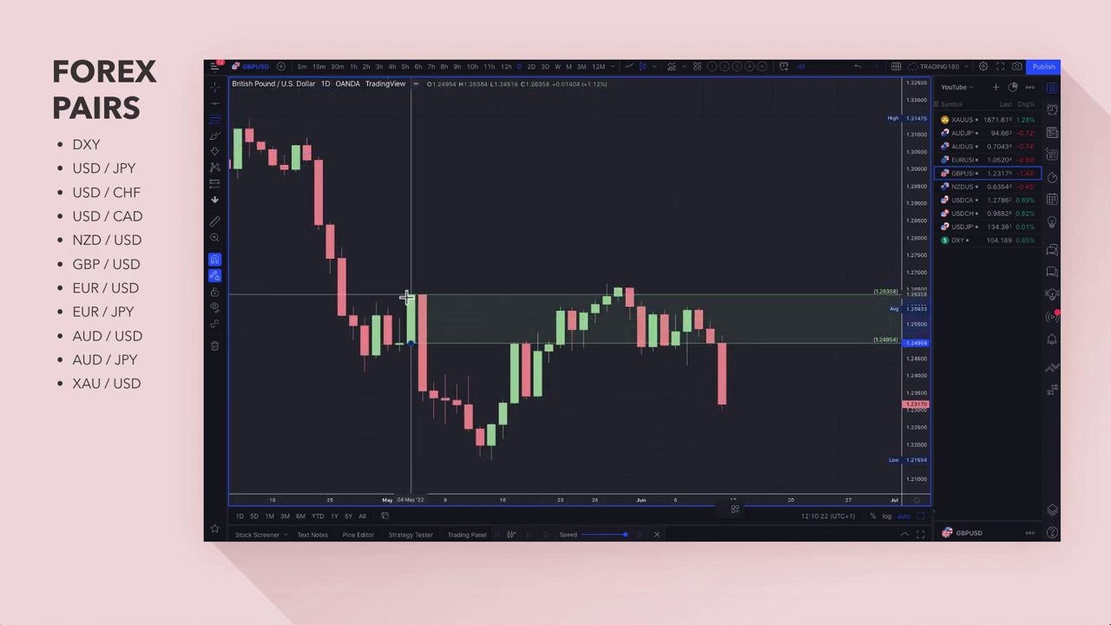
{"action": "left_click", "coordinate": [736, 509]}
{"action": "left_click", "coordinate": [759, 335]}
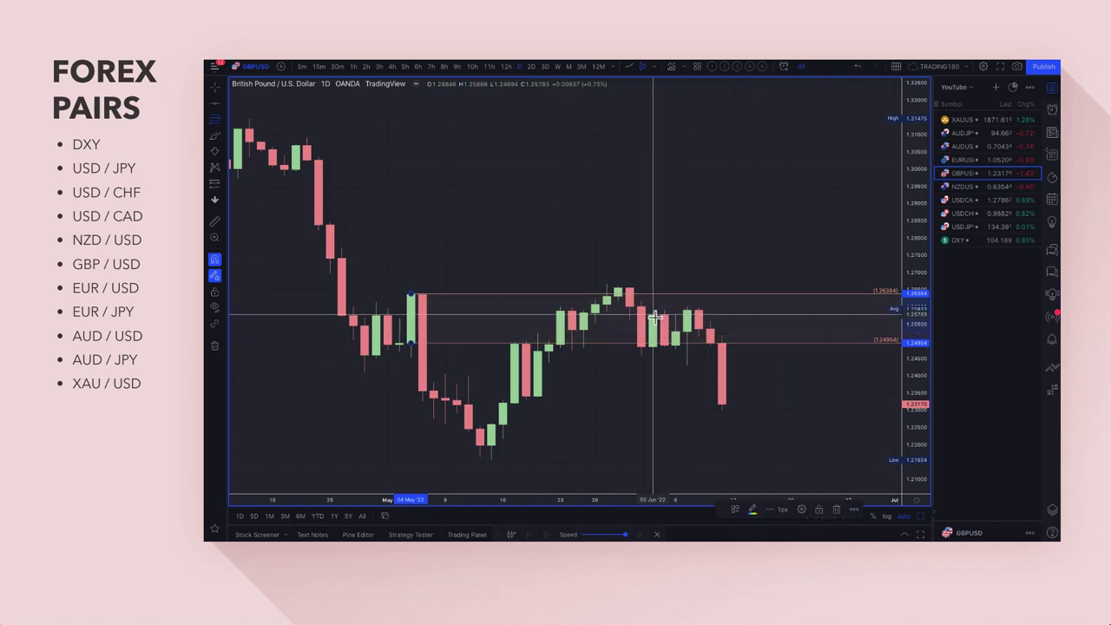
{"action": "left_click", "coordinate": [610, 304]}
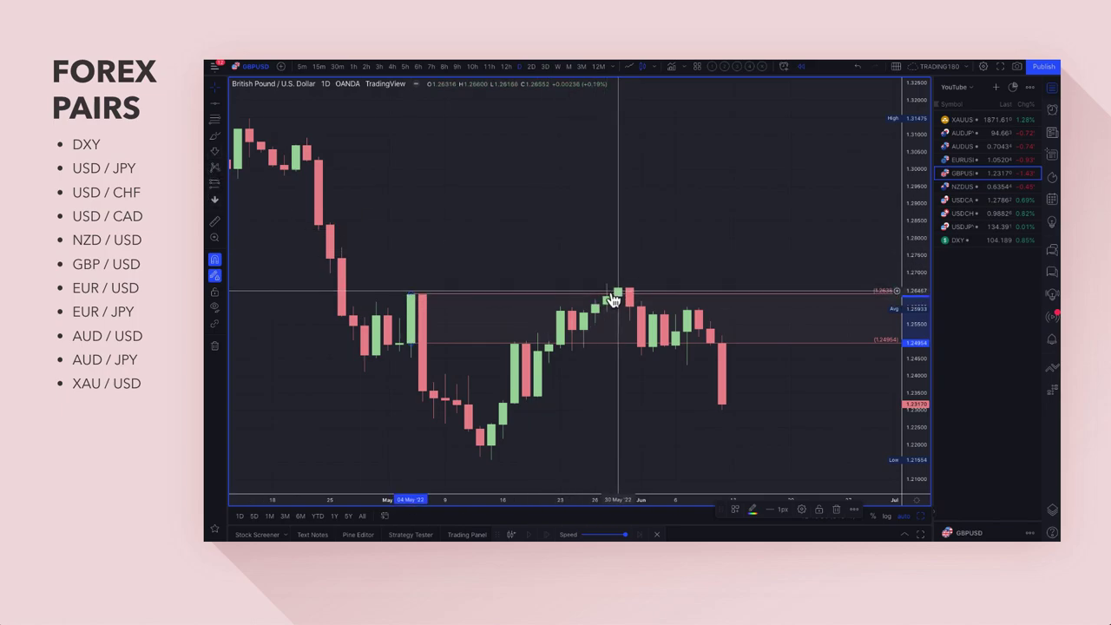
{"action": "left_click_drag", "start_coordinate": [610, 300], "coordinate": [615, 298]}
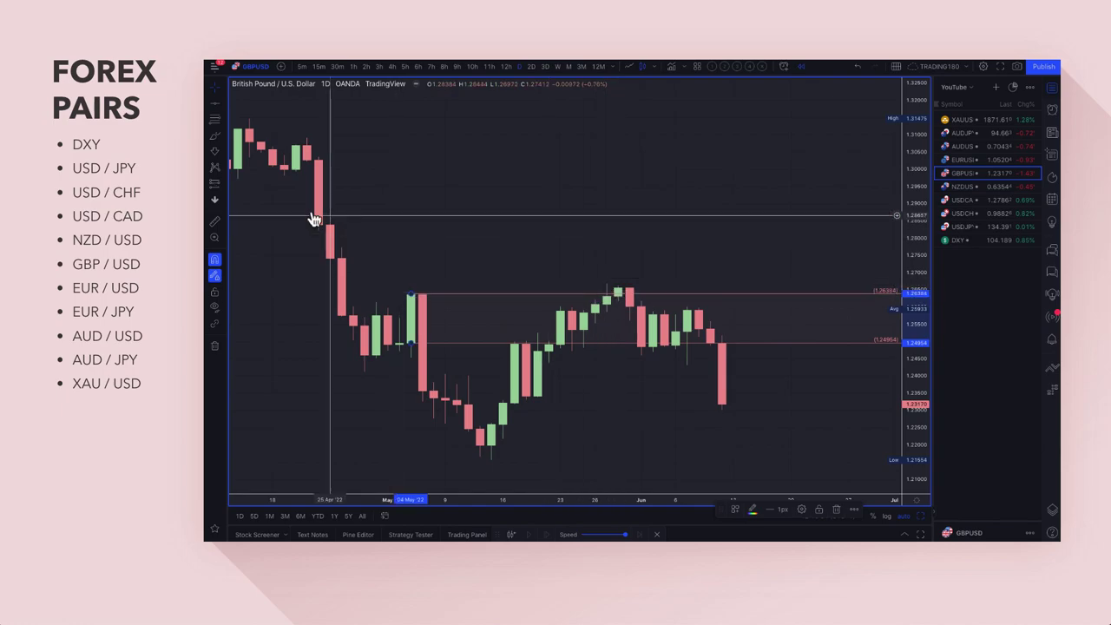
- Brush a circle around the late-May GBP/USD peak and measure the drop from there to the latest candle's close
{"action": "left_click", "coordinate": [216, 137]}
{"action": "mouse_move", "coordinate": [607, 277]}
{"action": "left_mouse_down"}
{"action": "mouse_move", "coordinate": [631, 298]}
{"action": "mouse_move", "coordinate": [616, 308]}
{"action": "mouse_move", "coordinate": [597, 291]}
{"action": "left_mouse_up"}
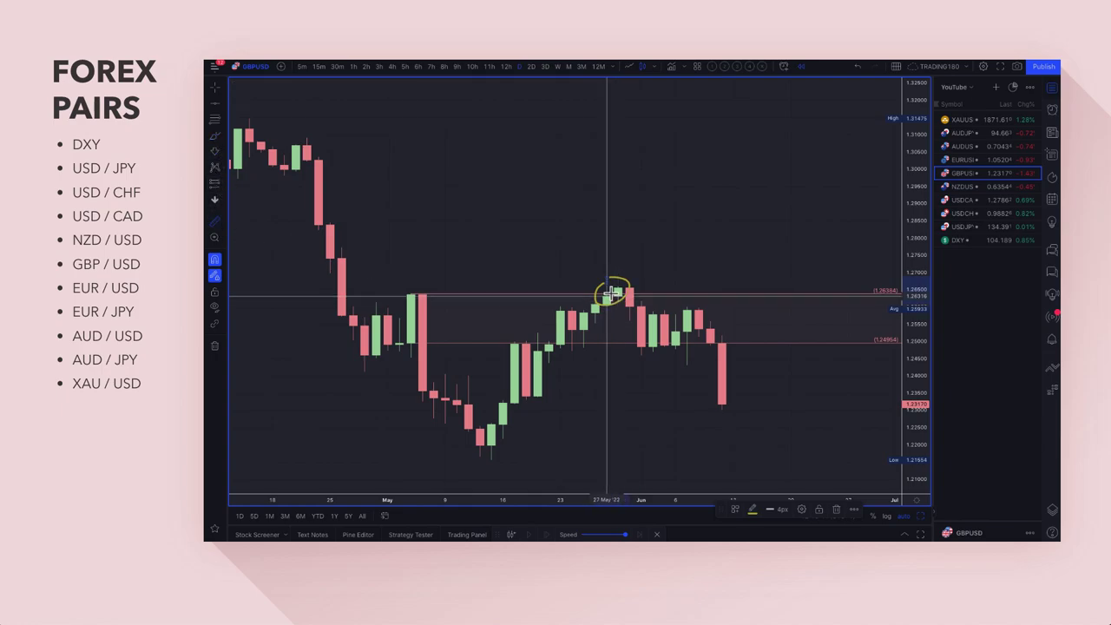
{"action": "left_click_drag", "start_coordinate": [610, 296], "coordinate": [720, 404]}
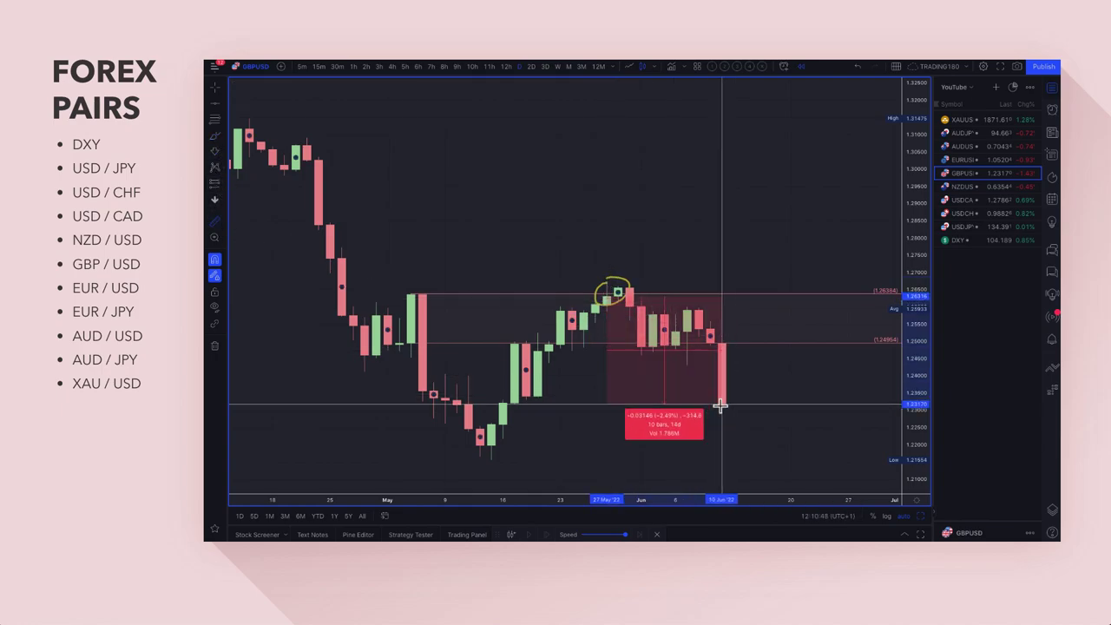
{"action": "left_click", "coordinate": [710, 396]}
- Delete the GBP/USD supply zone drawn from the 4 May candle
{"action": "scroll", "coordinate": [726, 362], "scroll_direction": "down", "scroll_amount": 2}
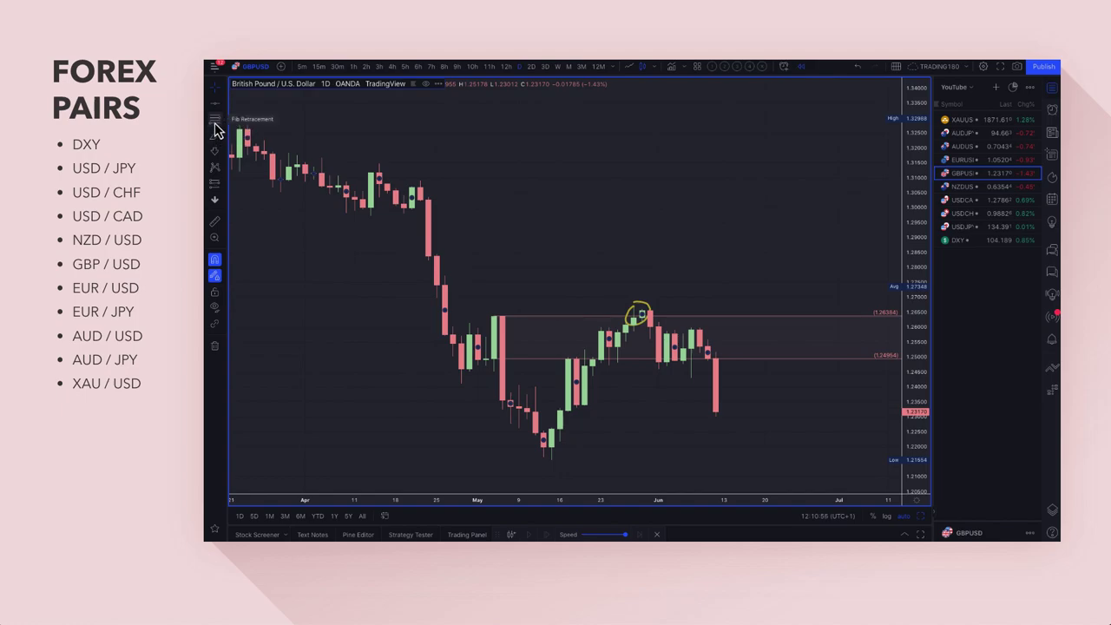
{"action": "right_click", "coordinate": [594, 326]}
{"action": "key", "text": "Escape"}
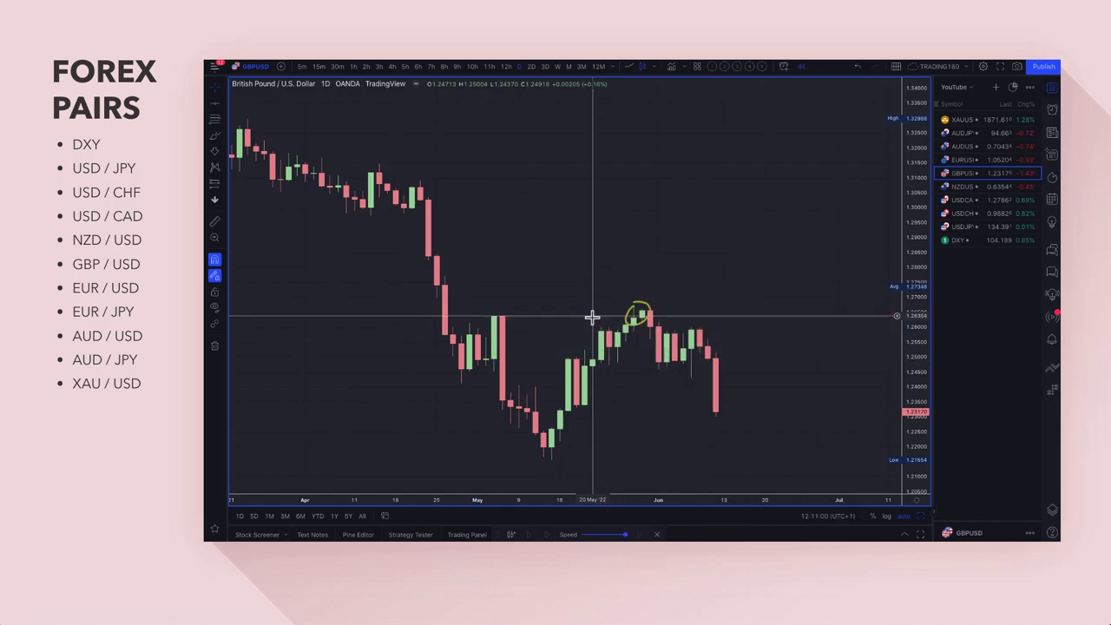
{"action": "key", "text": "Delete"}
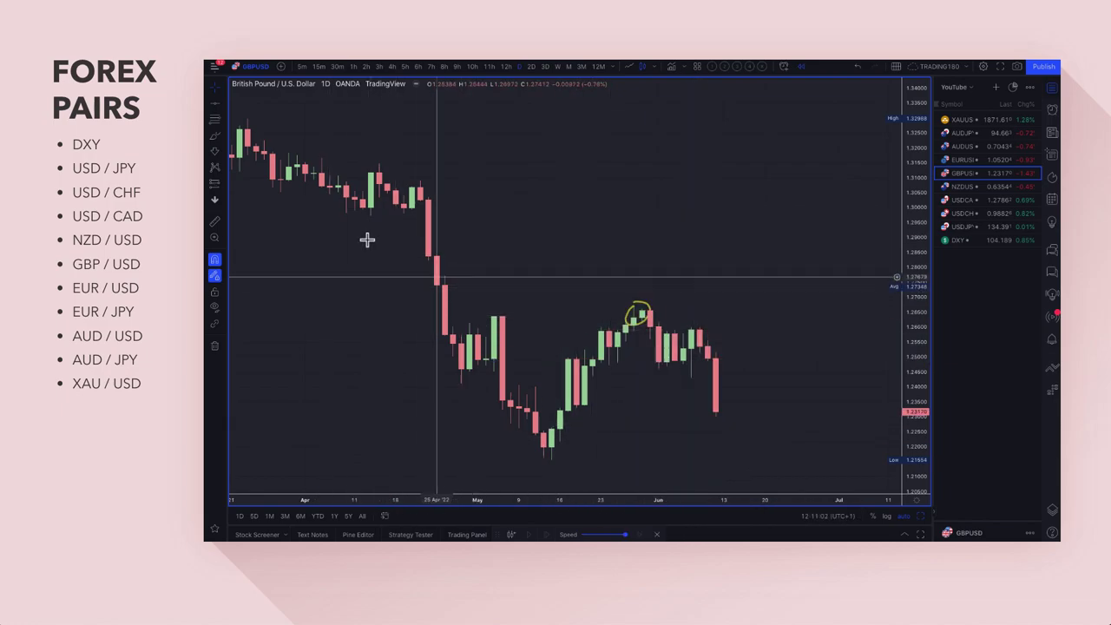
- Mark a GBP/USD supply zone from 1.25290 to 1.26670 starting at the circled late-May peak
{"action": "left_click", "coordinate": [213, 120]}
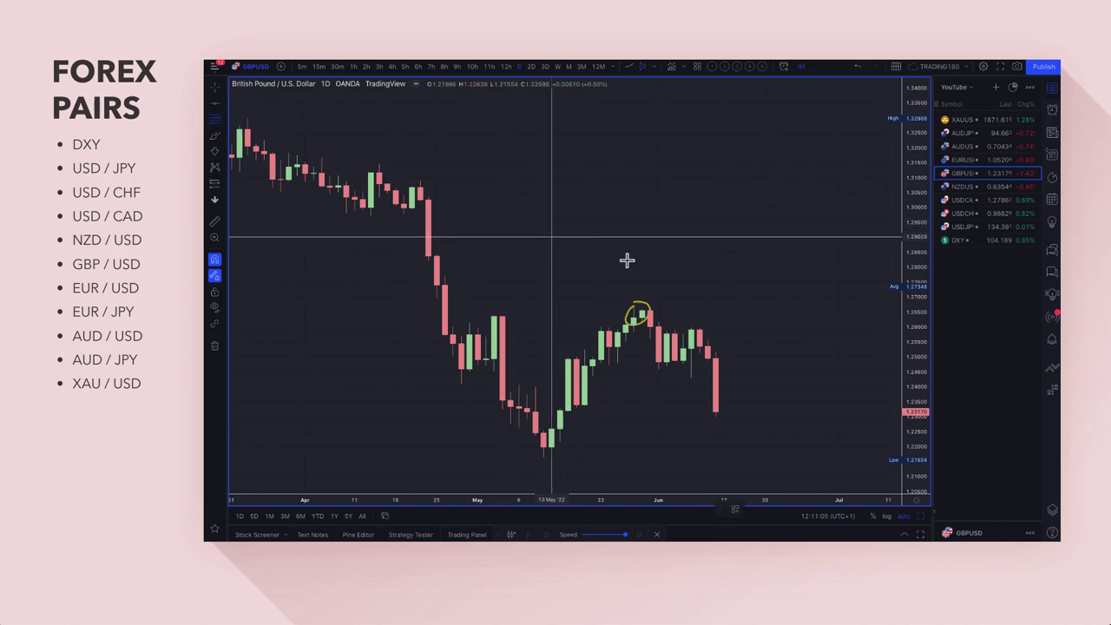
{"action": "left_click", "coordinate": [690, 347]}
{"action": "left_click", "coordinate": [637, 311]}
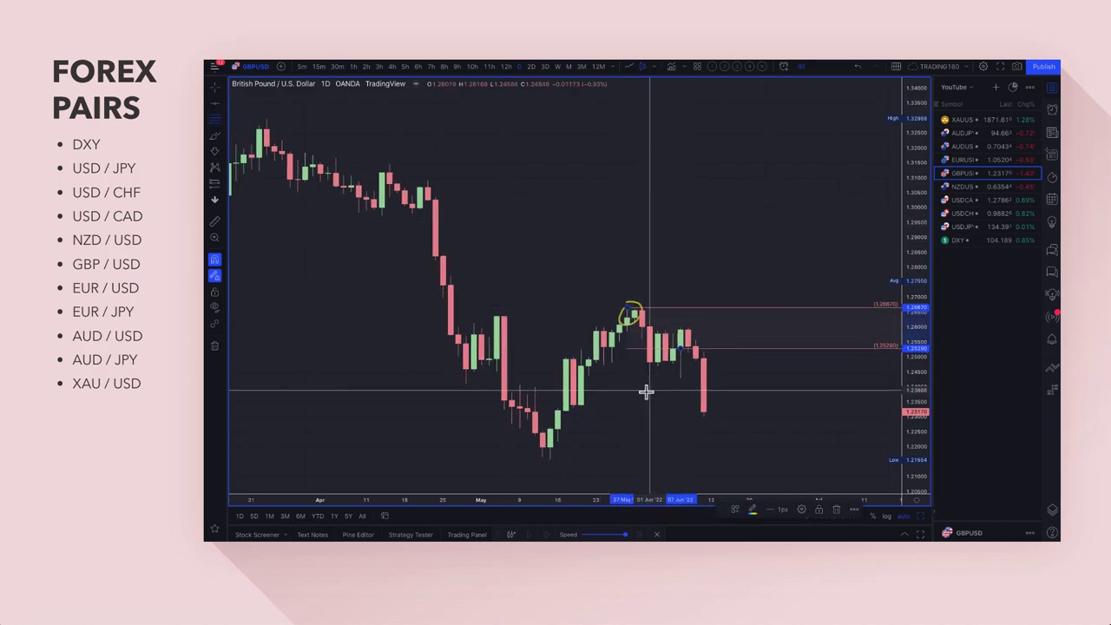
- Mark a GBP/USD demand zone from 1.21554 to 1.22464 at the mid-May low and apply the green drawing template
{"action": "scroll", "coordinate": [646, 393], "scroll_direction": "down", "scroll_amount": 4}
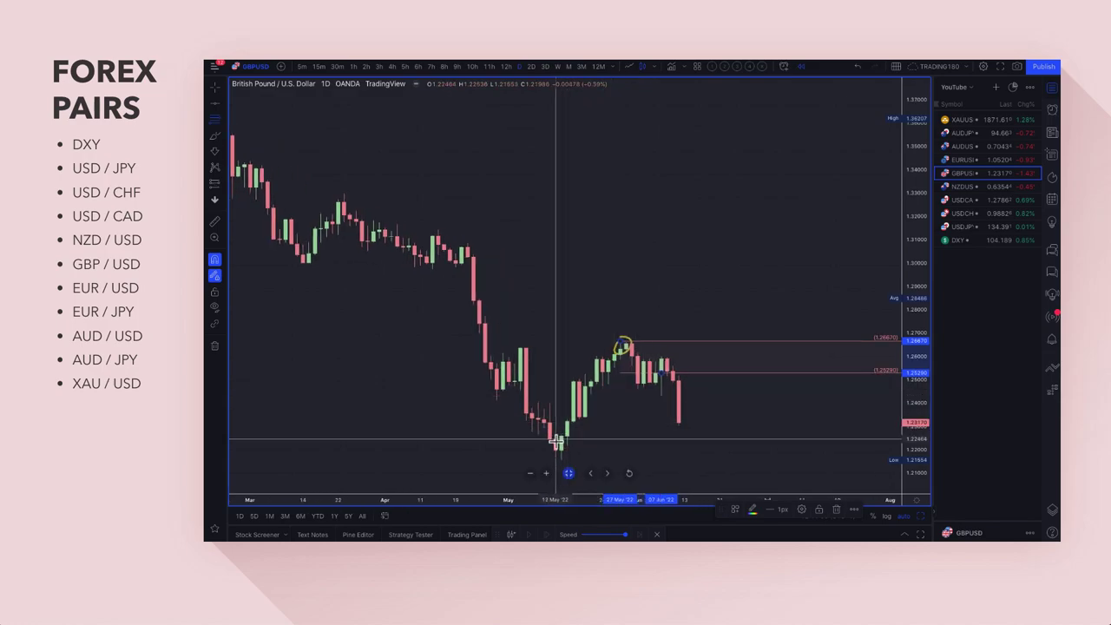
{"action": "left_click", "coordinate": [556, 440]}
{"action": "left_click", "coordinate": [561, 459]}
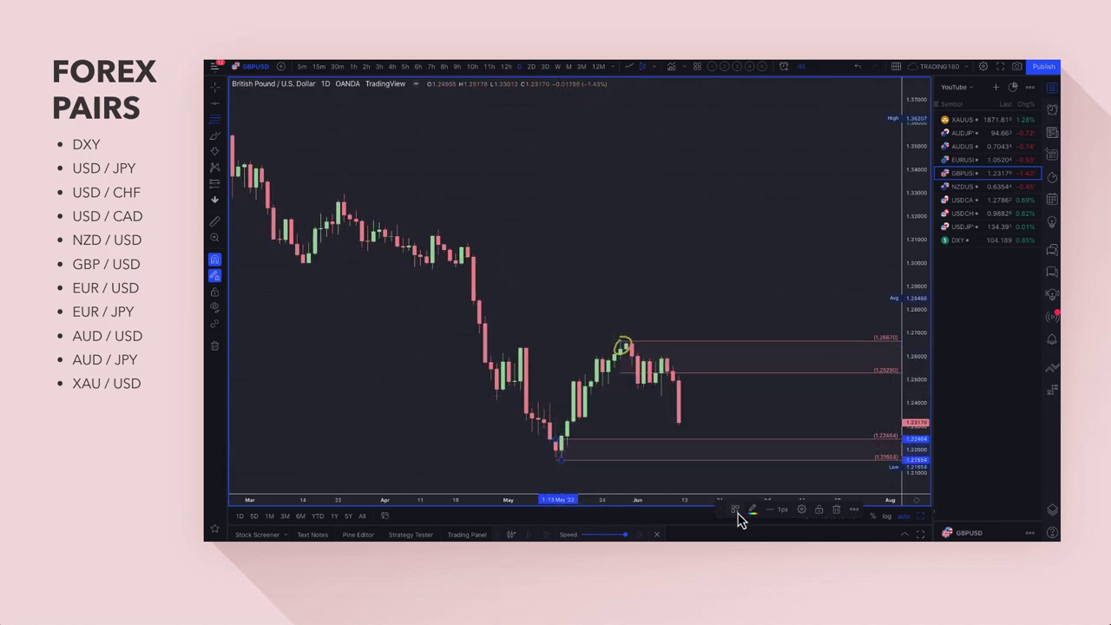
{"action": "left_click", "coordinate": [735, 510]}
{"action": "left_click", "coordinate": [769, 352]}
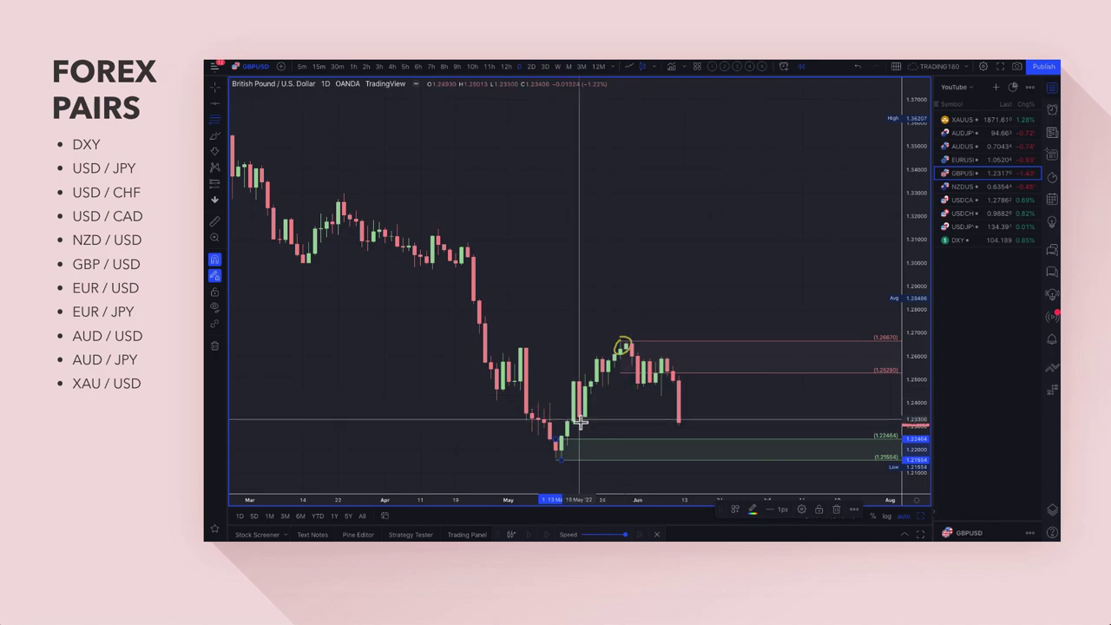
- Try a GBP/USD demand zone from 1.23300 to 1.24930 at the 18 May candle and delete it
{"action": "left_click_drag", "start_coordinate": [579, 421], "coordinate": [577, 379]}
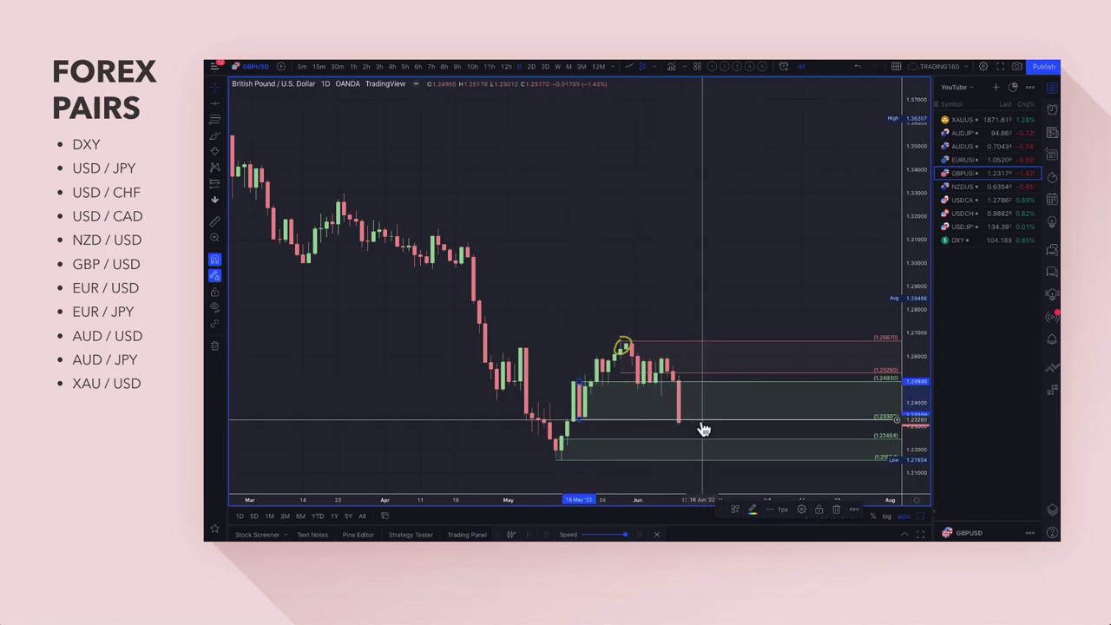
{"action": "key", "text": "Delete"}
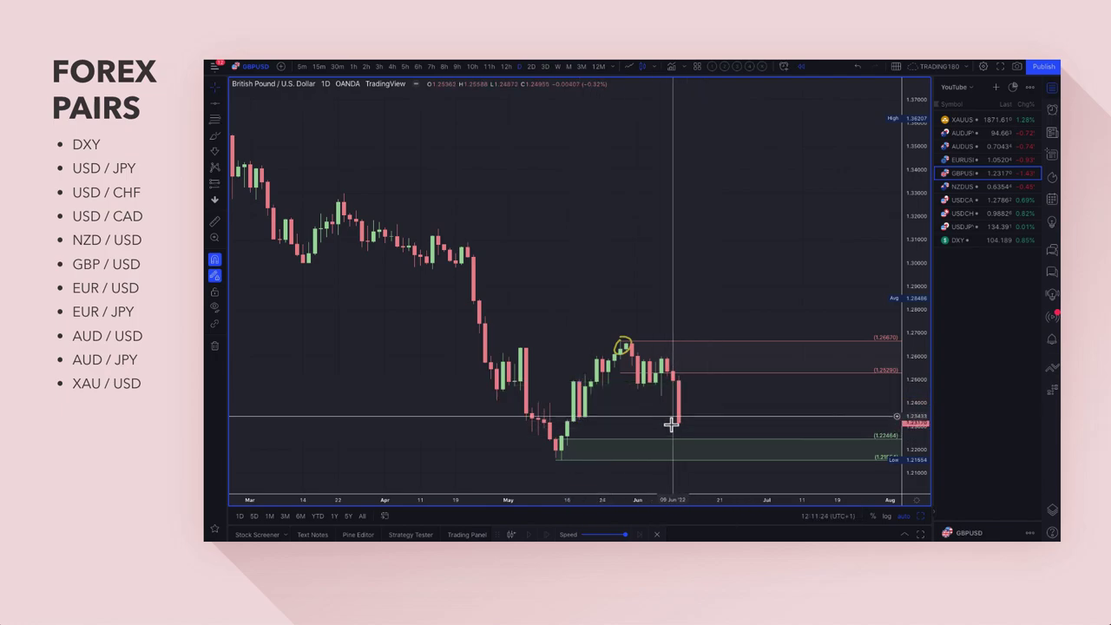
{"action": "scroll", "coordinate": [676, 434], "scroll_direction": "up", "scroll_amount": 3}
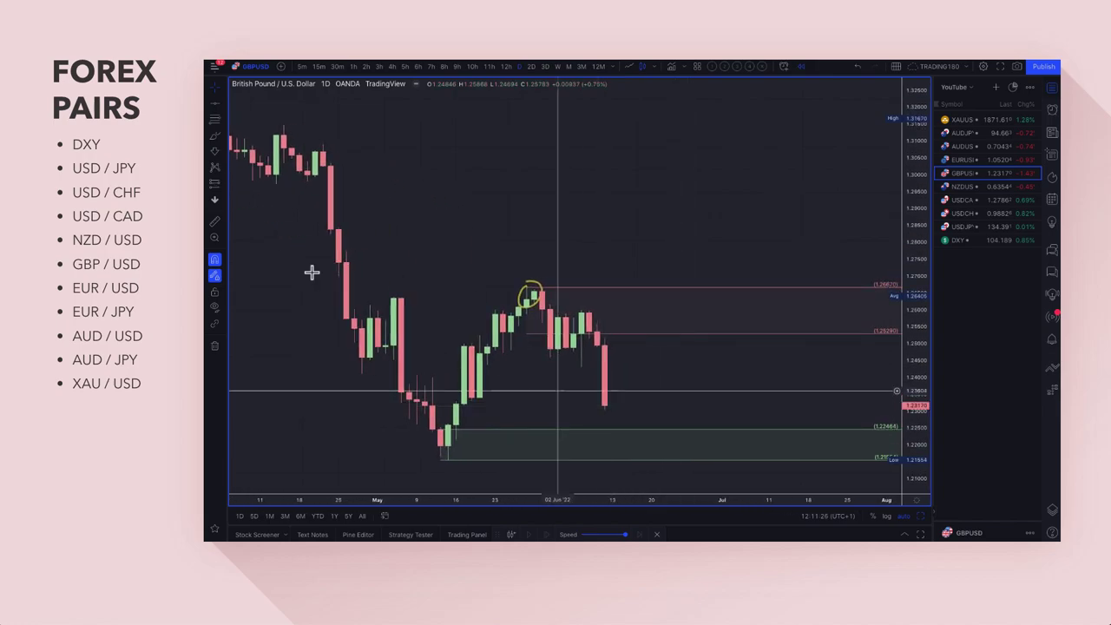
{"action": "left_click", "coordinate": [215, 139]}
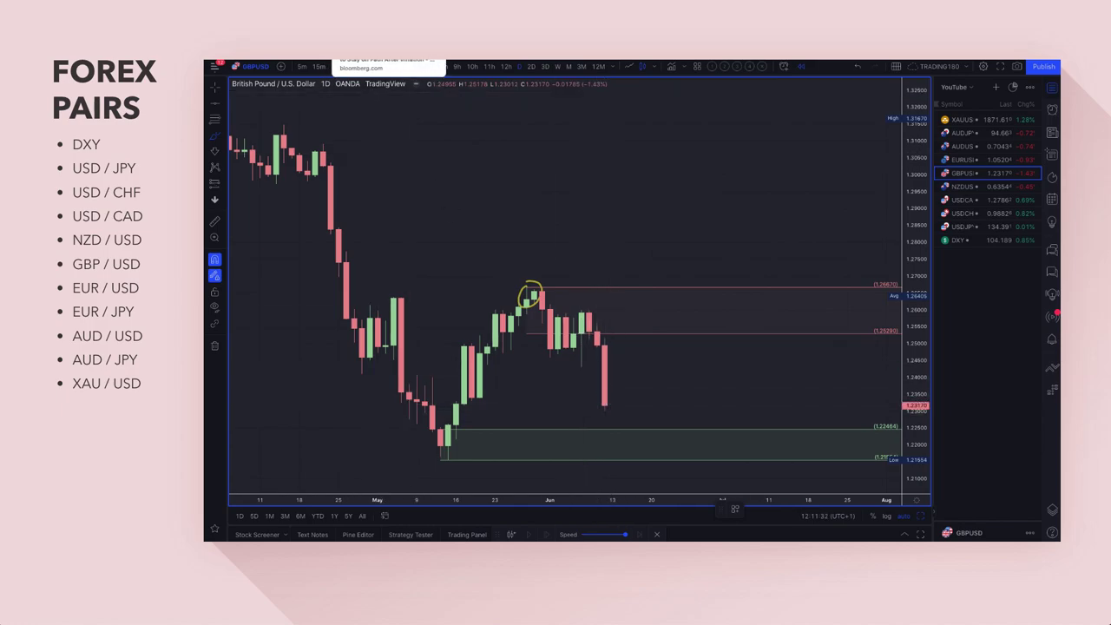
- Switch to the Bloomberg article on UK peak inflation and read its headline, summary bullets and opening paragraph, highlighting the text
{"action": "left_click", "coordinate": [399, 60]}
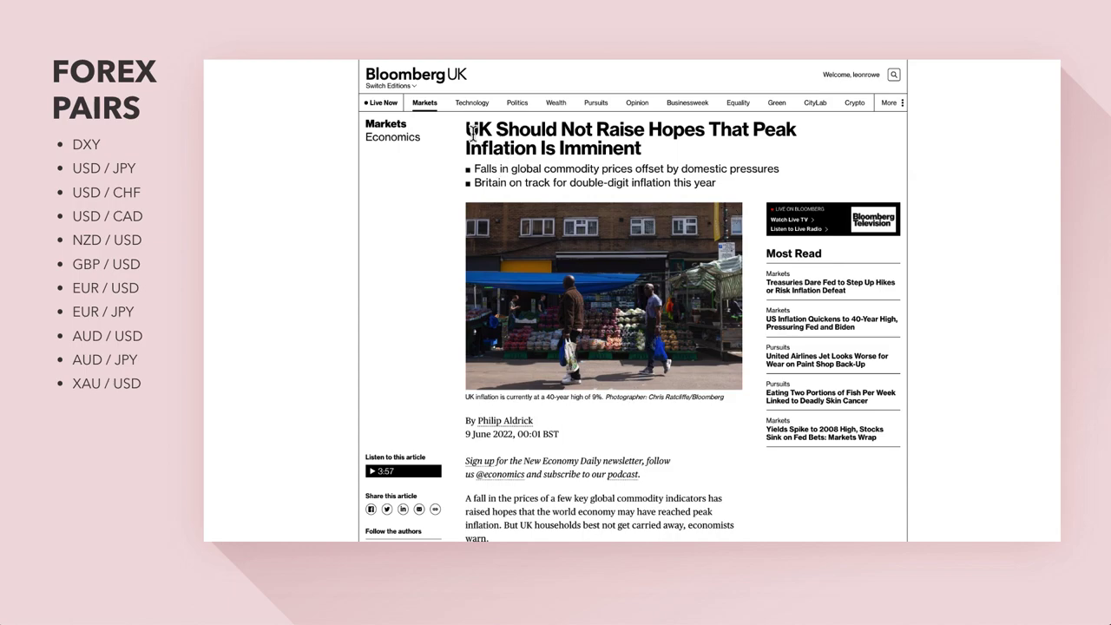
{"action": "left_click_drag", "start_coordinate": [473, 132], "coordinate": [762, 165]}
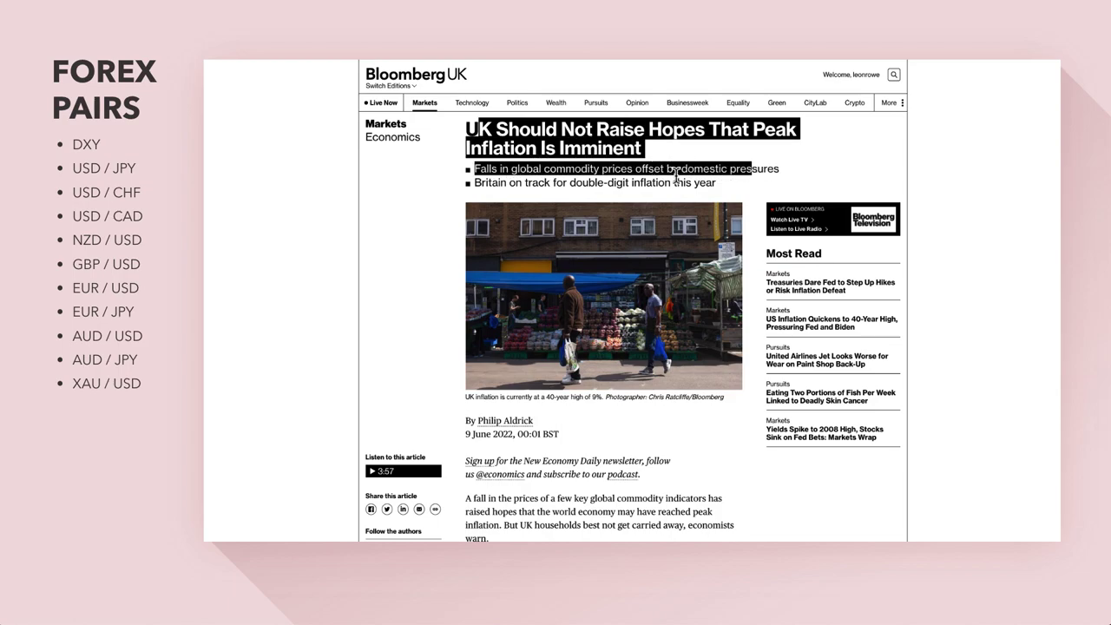
{"action": "left_click_drag", "start_coordinate": [675, 175], "coordinate": [701, 180]}
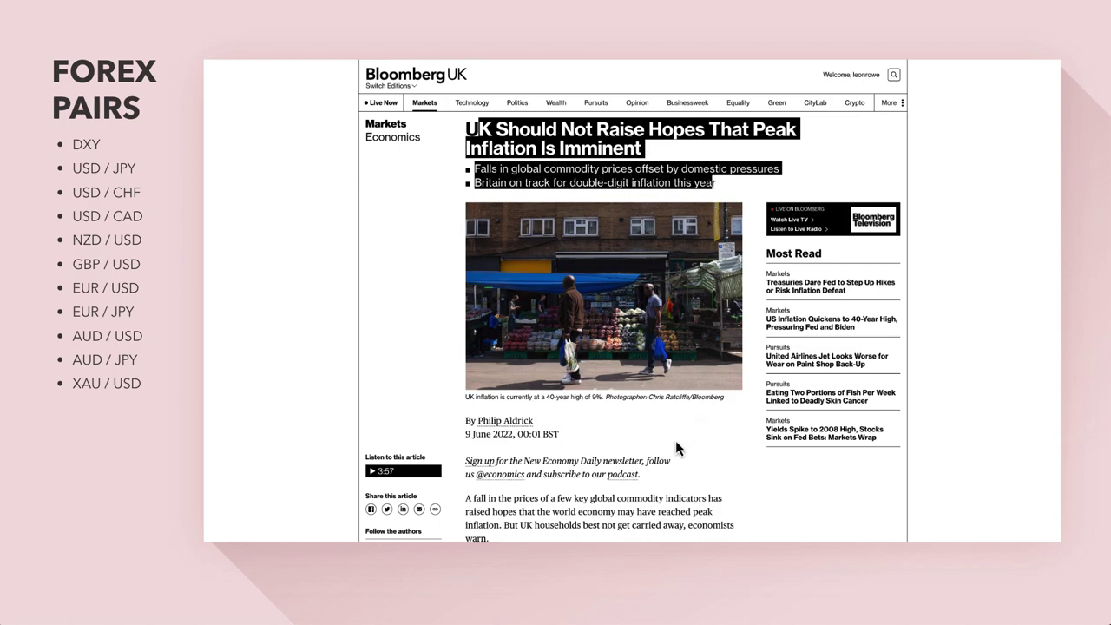
{"action": "scroll", "coordinate": [675, 440], "scroll_direction": "down", "scroll_amount": 2}
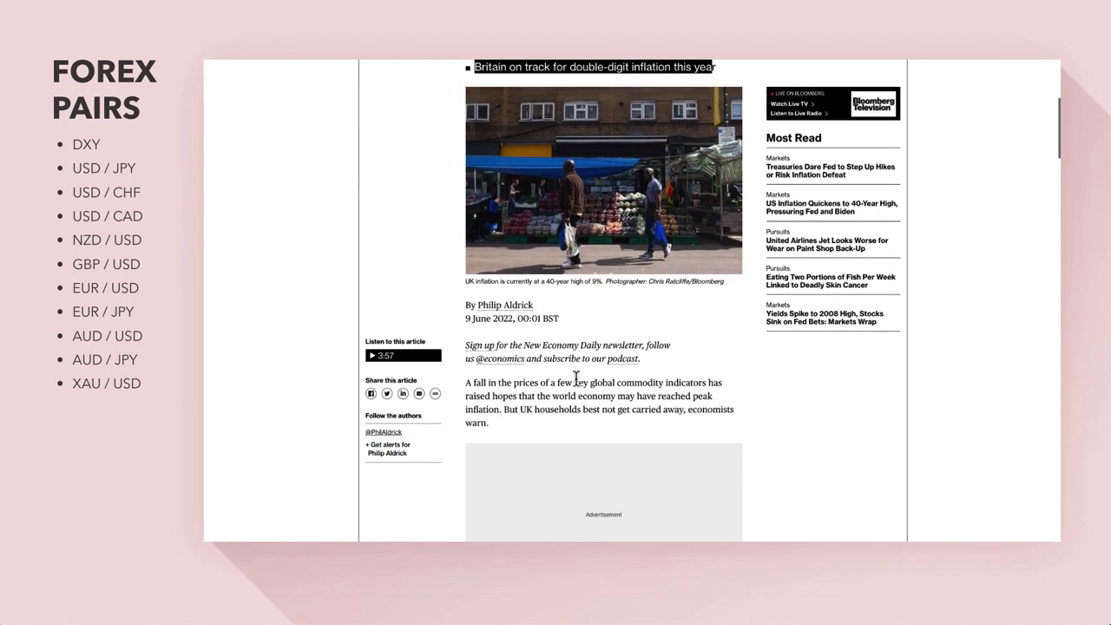
{"action": "left_click", "coordinate": [468, 383]}
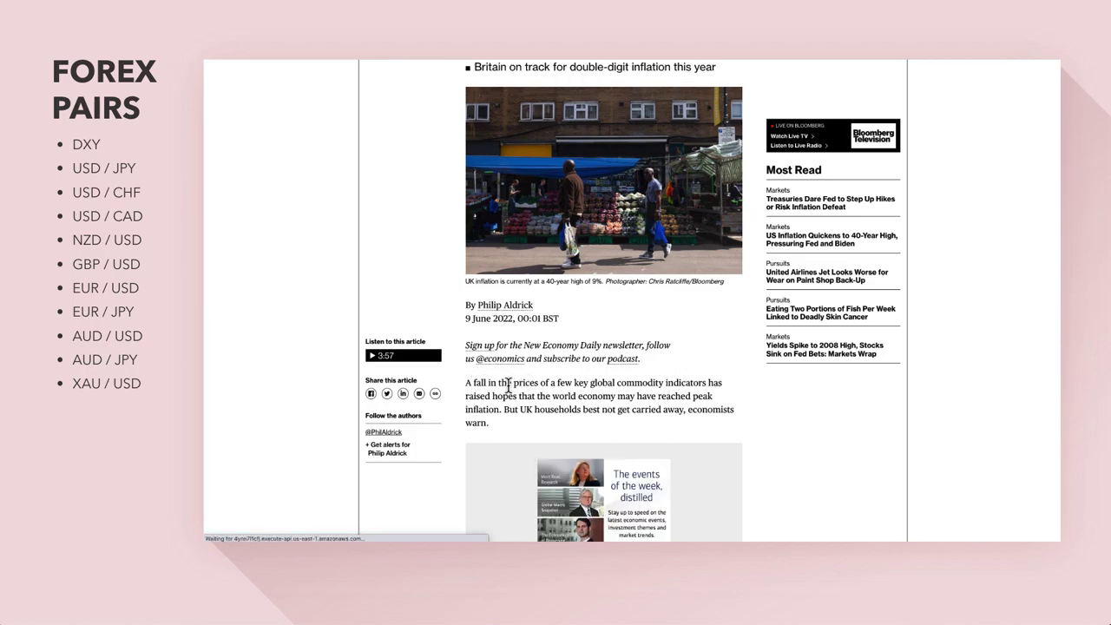
{"action": "left_click_drag", "start_coordinate": [509, 384], "coordinate": [532, 394]}
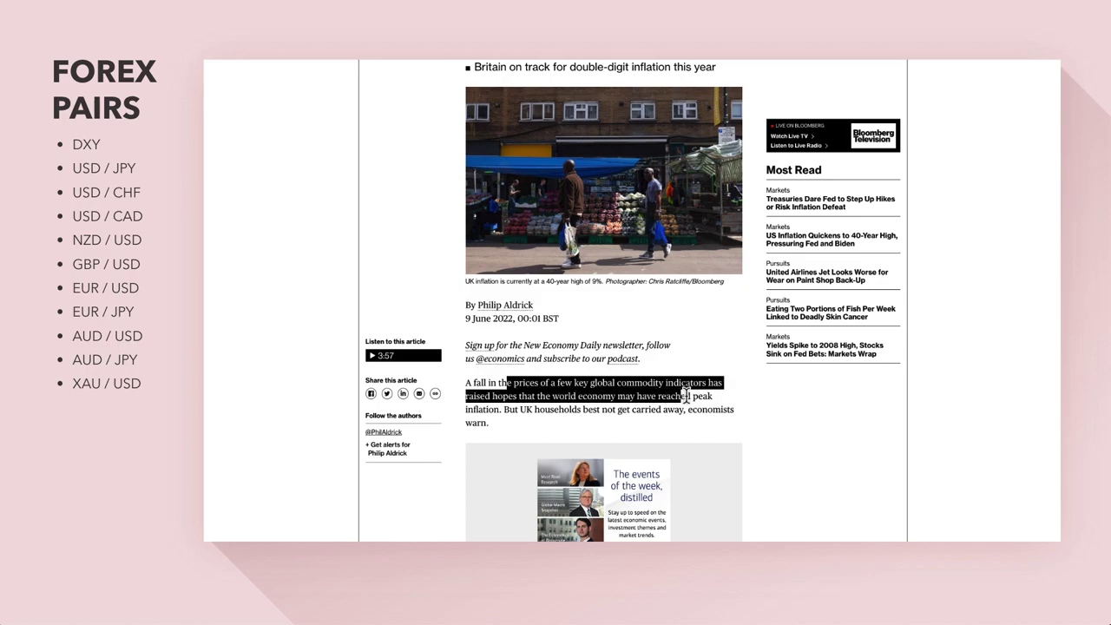
{"action": "left_click_drag", "start_coordinate": [713, 400], "coordinate": [706, 423]}
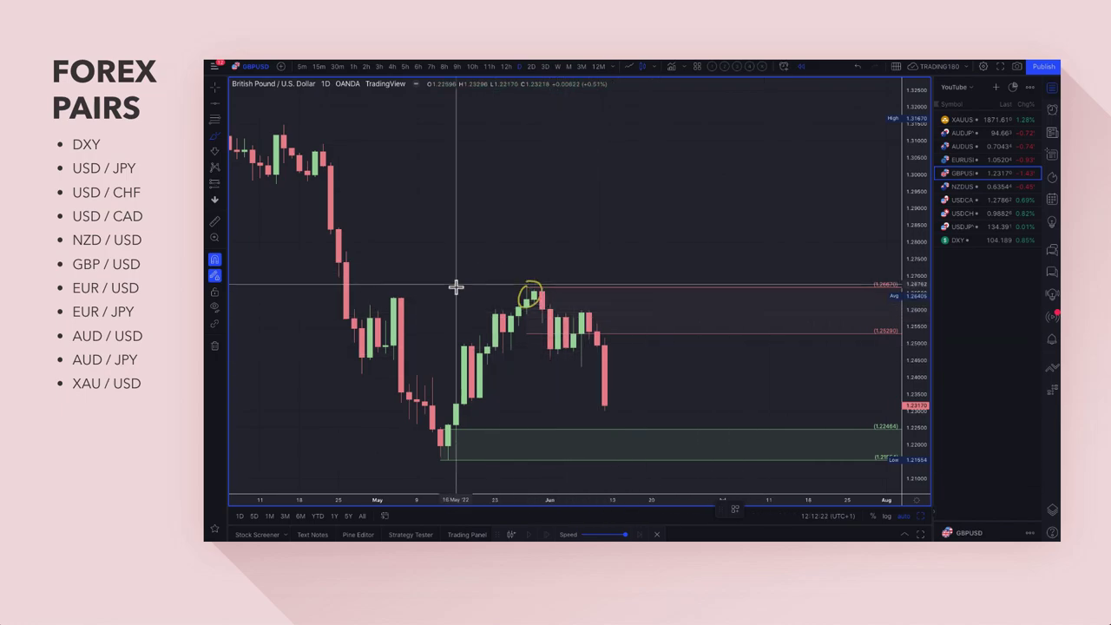
- Brush projected GBP/USD moves: a rise into supply and reversal, a circled supply rejection arrow down, and a circled demand bounce up
{"action": "left_click", "coordinate": [217, 140]}
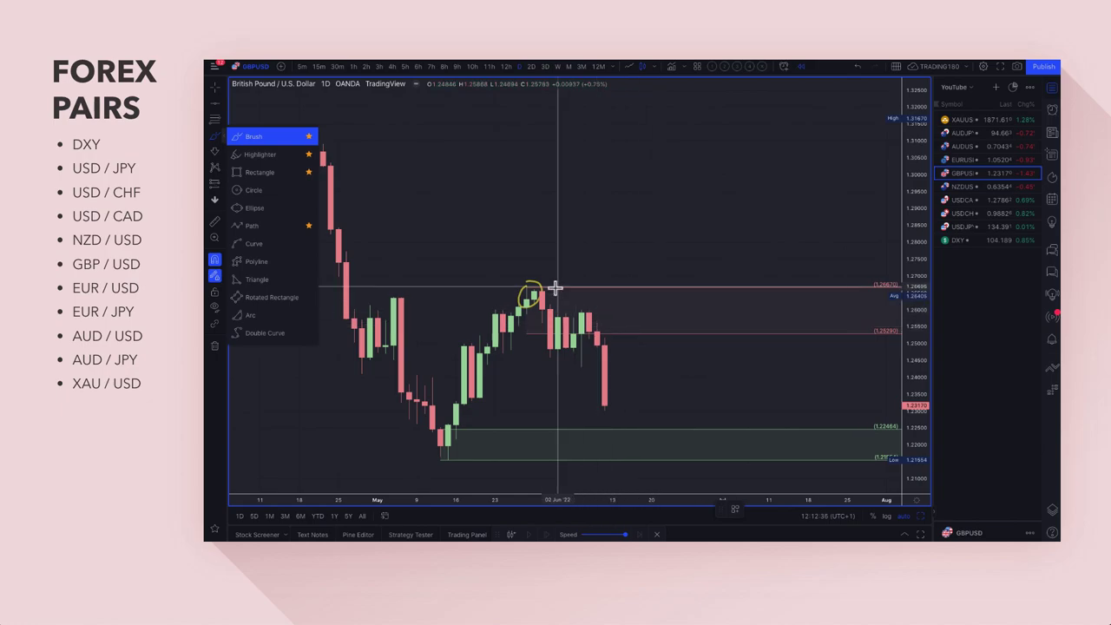
{"action": "scroll", "coordinate": [699, 412], "scroll_direction": "down", "scroll_amount": 5}
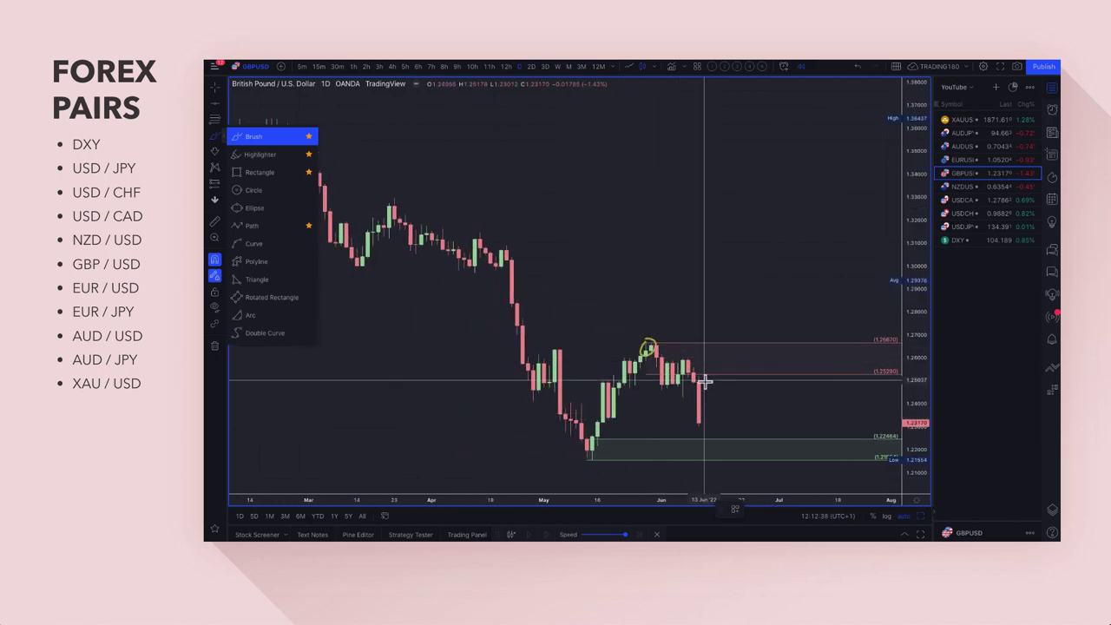
{"action": "mouse_move", "coordinate": [698, 425]}
{"action": "left_mouse_down"}
{"action": "mouse_move", "coordinate": [719, 367]}
{"action": "mouse_move", "coordinate": [747, 408]}
{"action": "mouse_move", "coordinate": [762, 405]}
{"action": "left_mouse_up"}
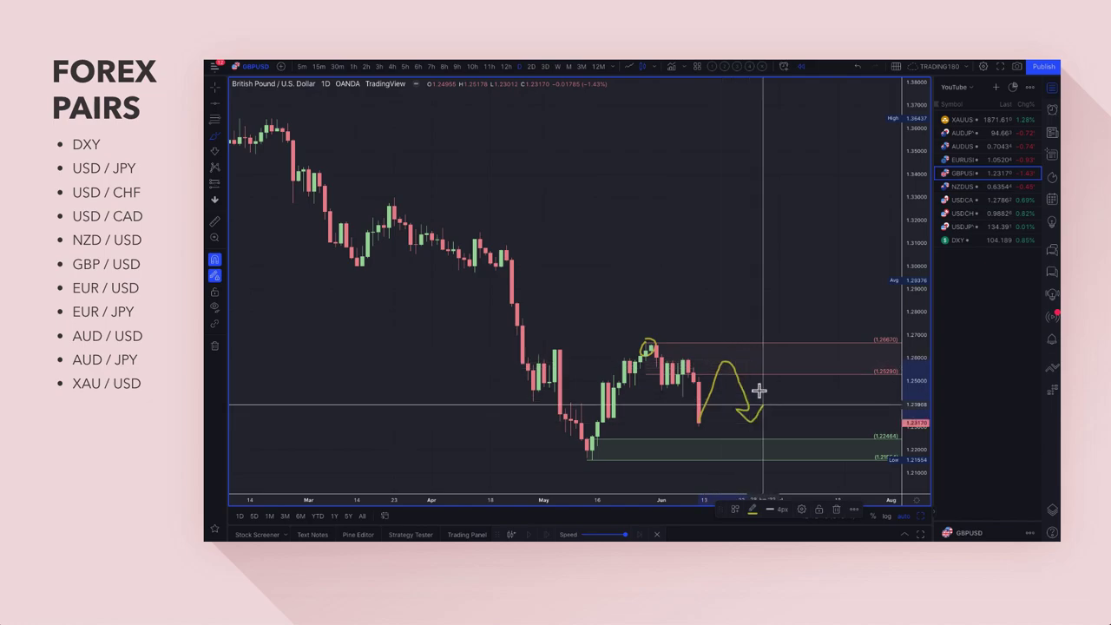
{"action": "left_click_drag", "start_coordinate": [743, 338], "coordinate": [787, 422]}
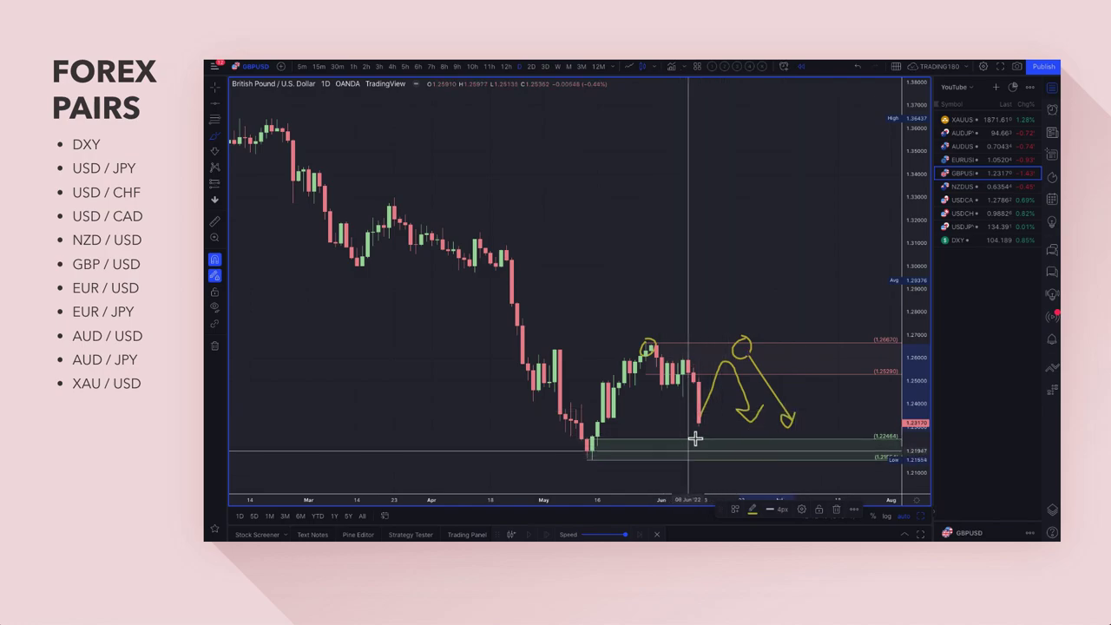
{"action": "mouse_move", "coordinate": [715, 446]}
{"action": "left_mouse_down"}
{"action": "mouse_move", "coordinate": [727, 469]}
{"action": "mouse_move", "coordinate": [714, 448]}
{"action": "mouse_move", "coordinate": [760, 434]}
{"action": "left_mouse_up"}
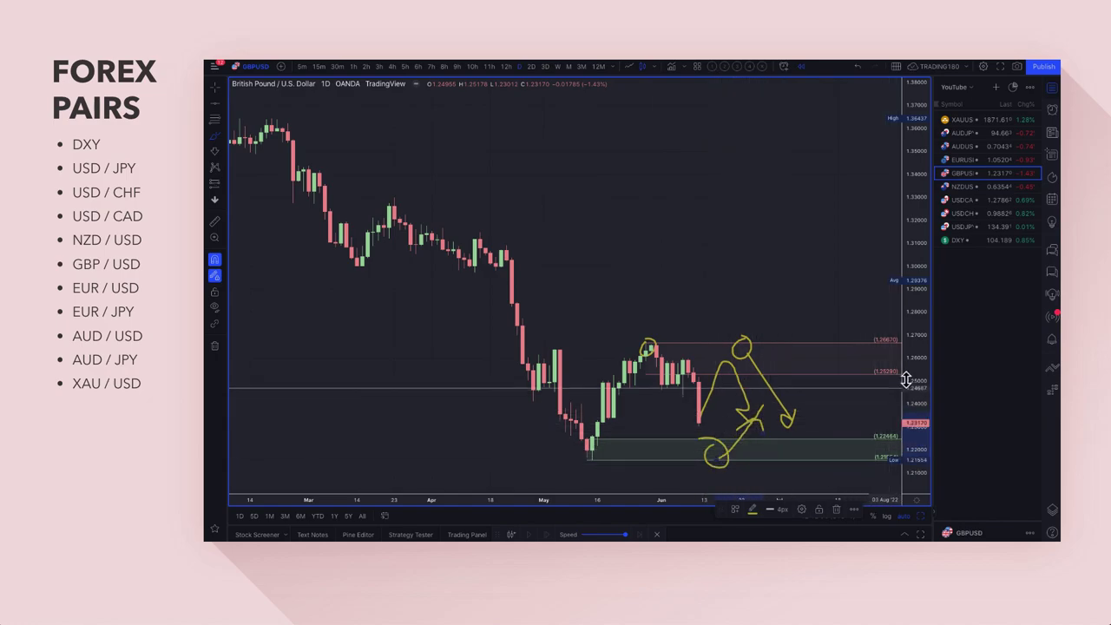
- Brush a short horizontal mark at about 1.20, below the GBP/USD demand zone
{"action": "left_click_drag", "start_coordinate": [910, 379], "coordinate": [898, 409]}
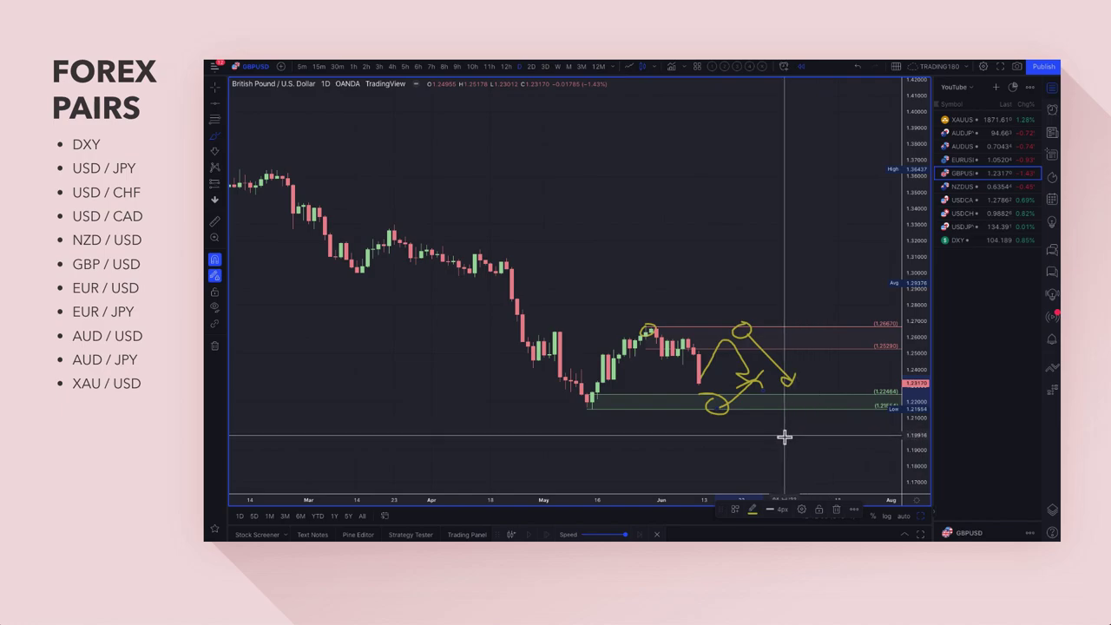
{"action": "left_click_drag", "start_coordinate": [788, 436], "coordinate": [835, 435]}
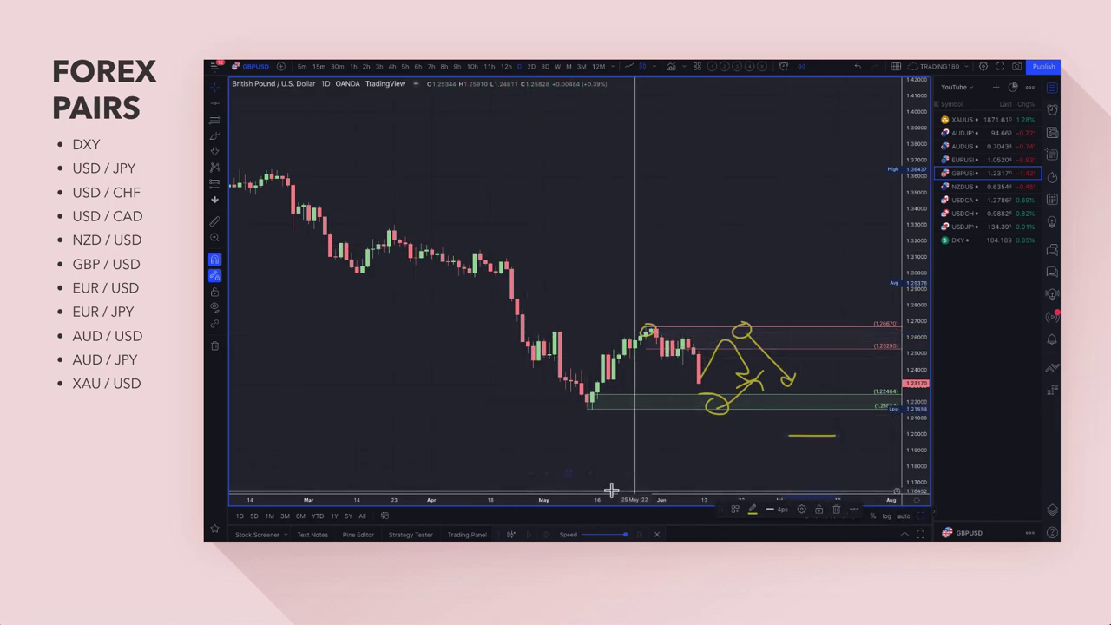
{"action": "scroll", "coordinate": [638, 460], "scroll_direction": "down", "scroll_amount": 5}
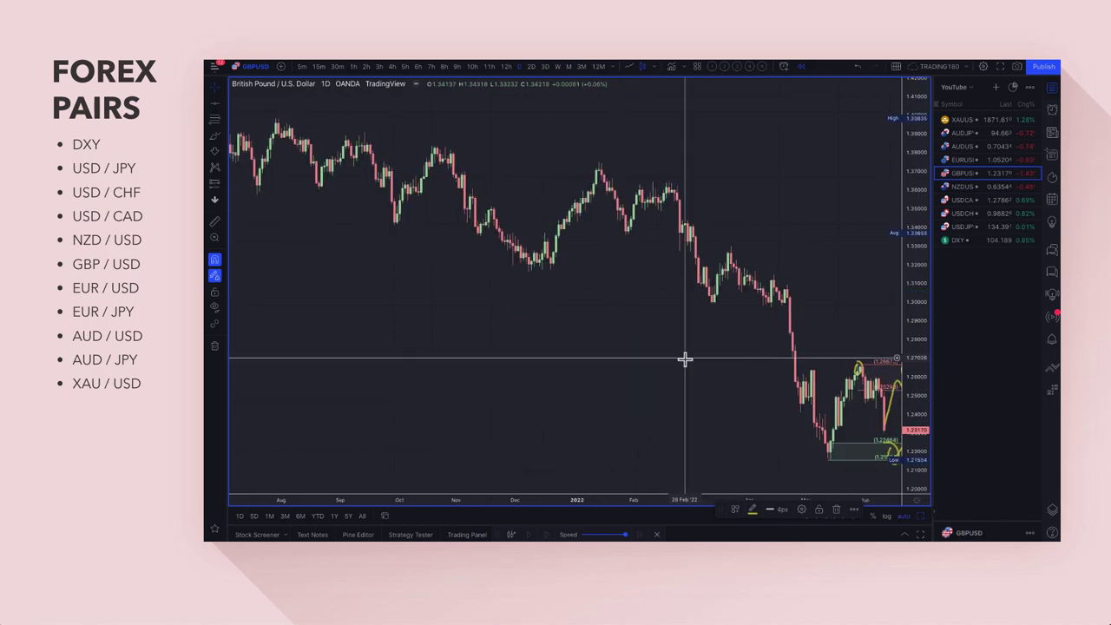
- Switch to the EUR/USD daily chart and mark a green demand zone from 1.03492 to 1.05536 at the 13 May low
{"action": "scroll", "coordinate": [685, 359], "scroll_direction": "up", "scroll_amount": 8}
{"action": "scroll", "coordinate": [684, 365], "scroll_direction": "down", "scroll_amount": 3}
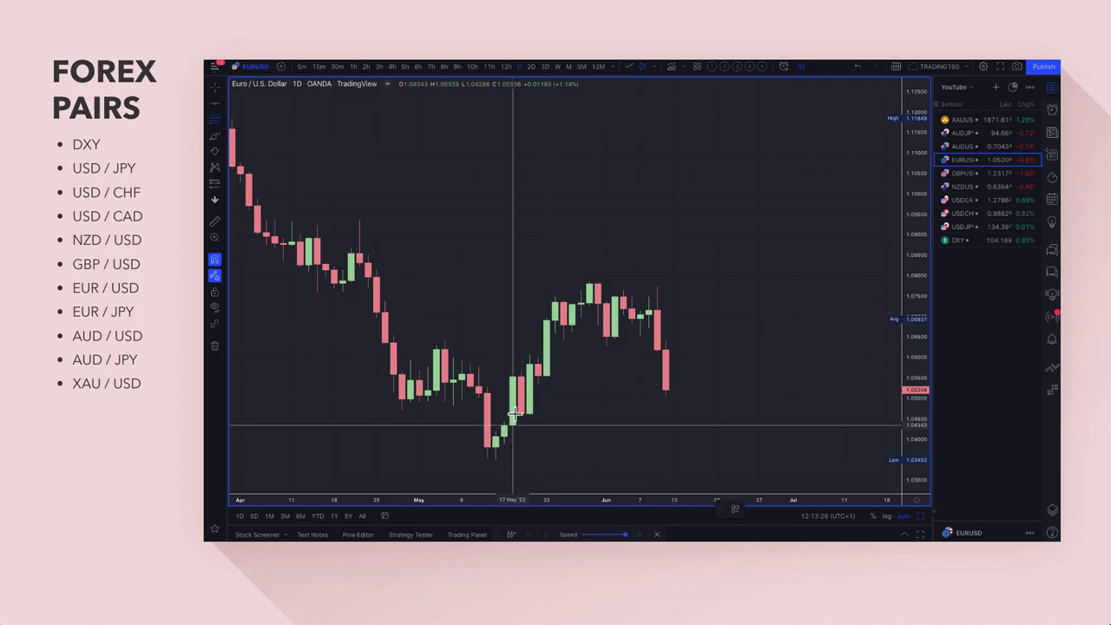
{"action": "left_click_drag", "start_coordinate": [538, 366], "coordinate": [496, 457]}
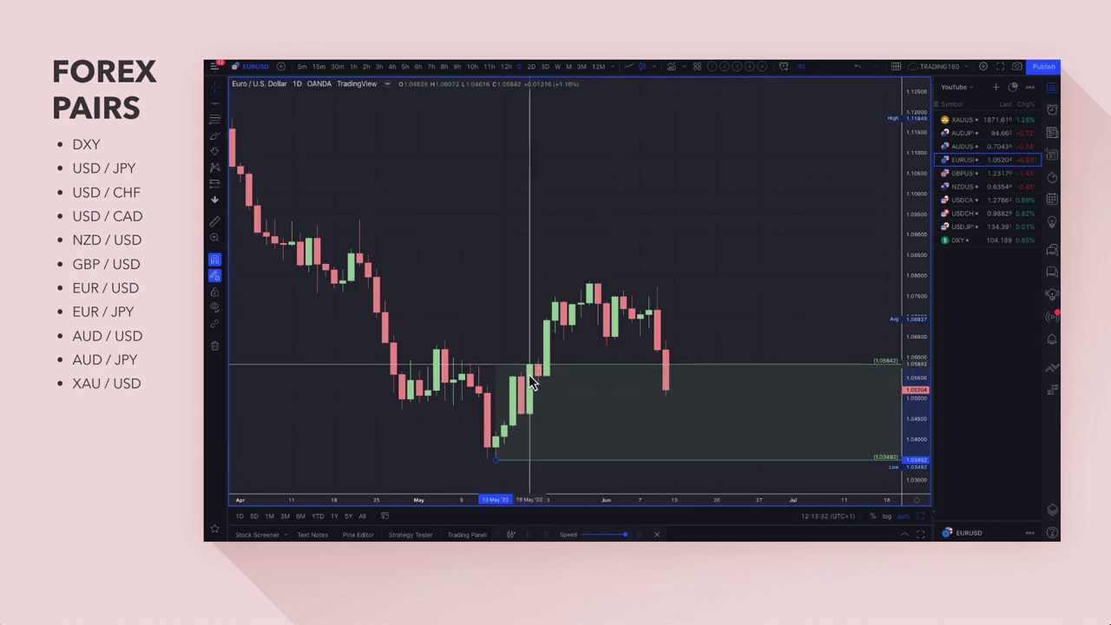
{"action": "left_click_drag", "start_coordinate": [528, 367], "coordinate": [525, 377]}
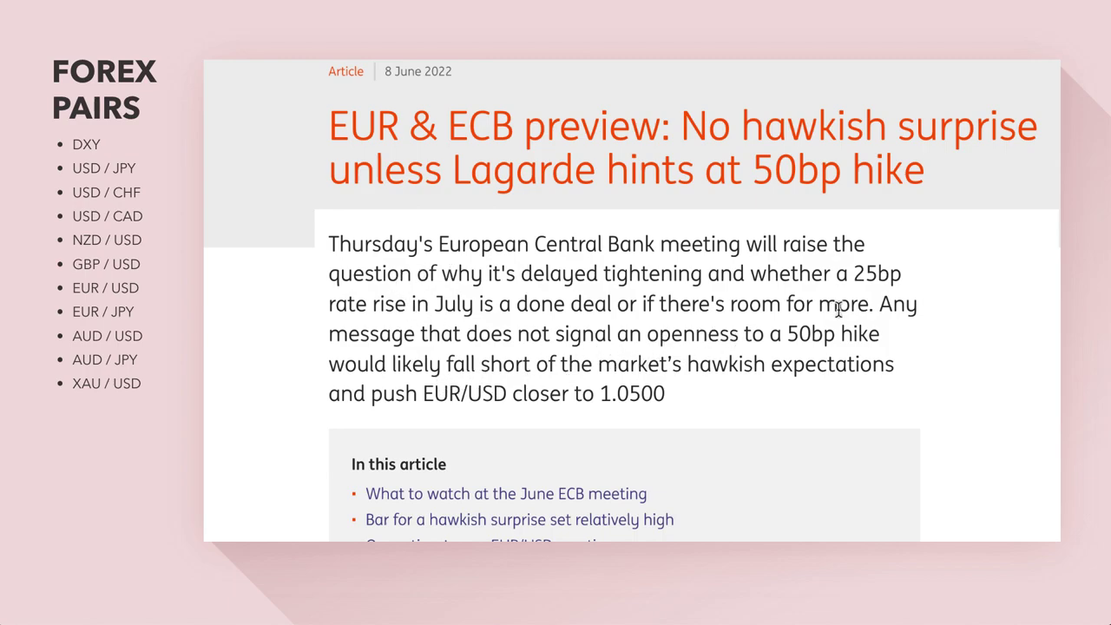
- Highlight the passage in the EUR & ECB preview article about a 50bp hike and EUR/USD moving closer to 1.0500
{"action": "left_click_drag", "start_coordinate": [883, 304], "coordinate": [663, 393]}
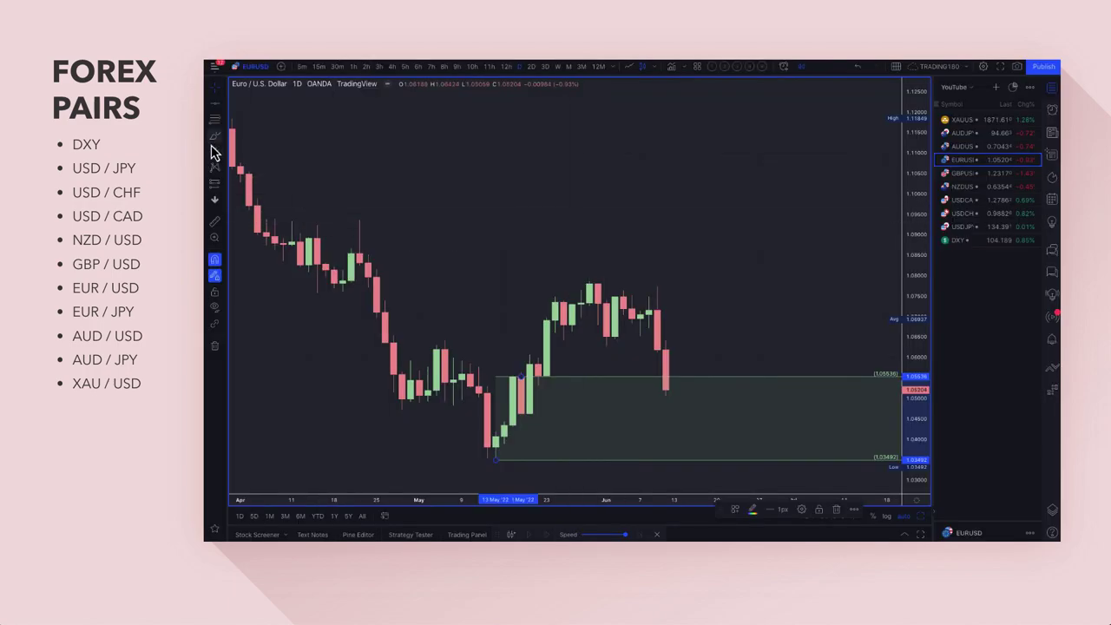
{"action": "left_click", "coordinate": [214, 136]}
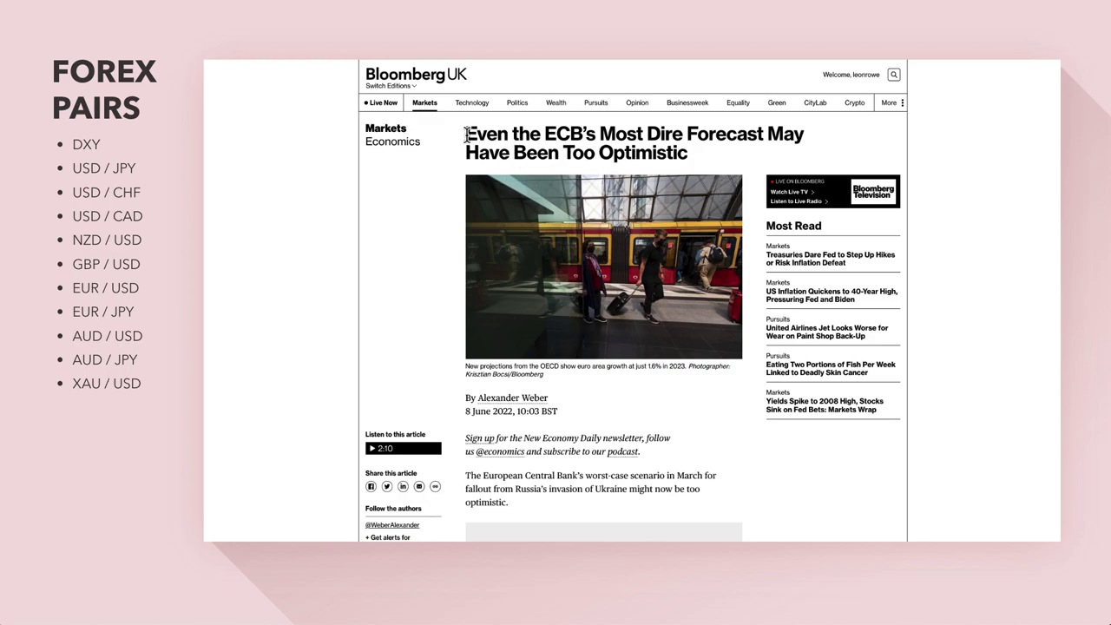
- Read the Bloomberg ECB forecast article, highlighting its headline and opening paragraph, and open the ING article on ECB hawkishness
{"action": "left_click_drag", "start_coordinate": [465, 134], "coordinate": [694, 170]}
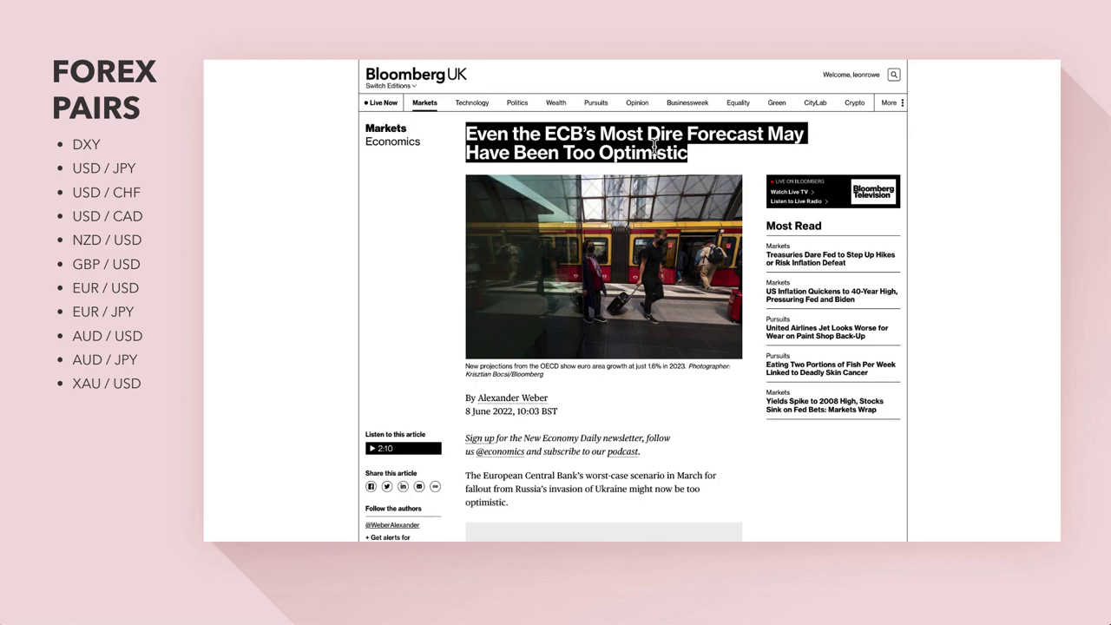
{"action": "left_click", "coordinate": [564, 136]}
{"action": "left_click_drag", "start_coordinate": [582, 136], "coordinate": [691, 153]}
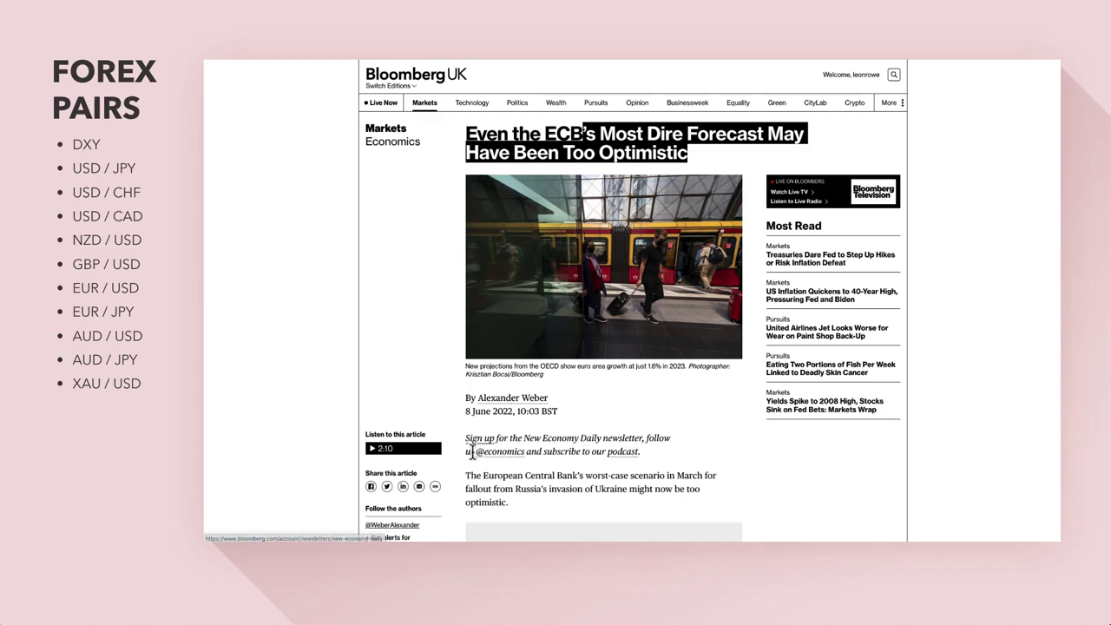
{"action": "left_click_drag", "start_coordinate": [468, 475], "coordinate": [568, 505]}
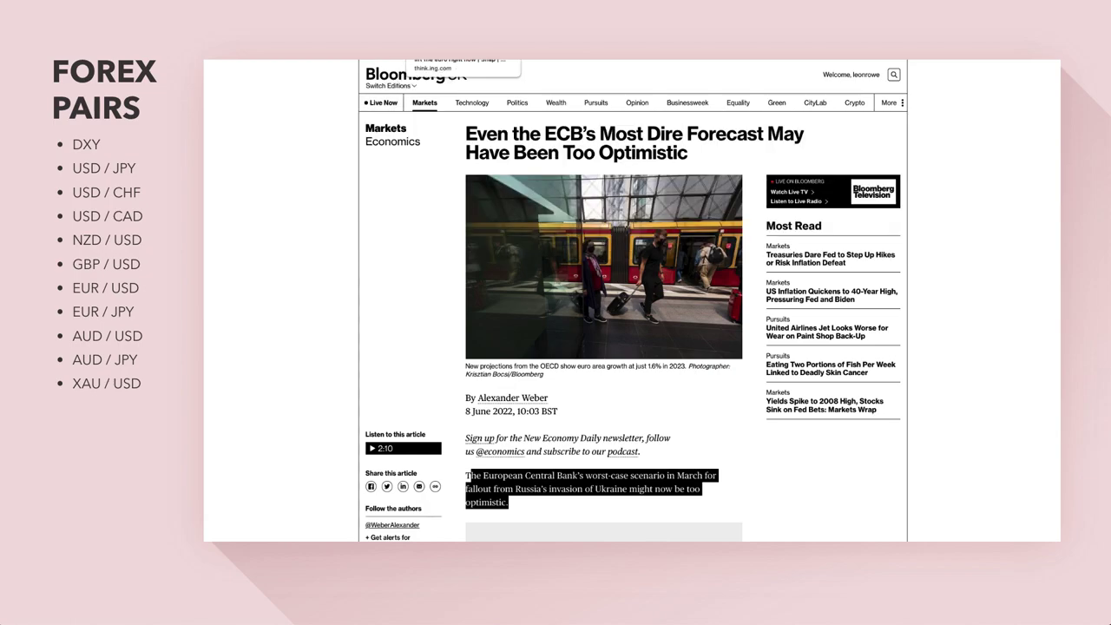
{"action": "left_click", "coordinate": [460, 59]}
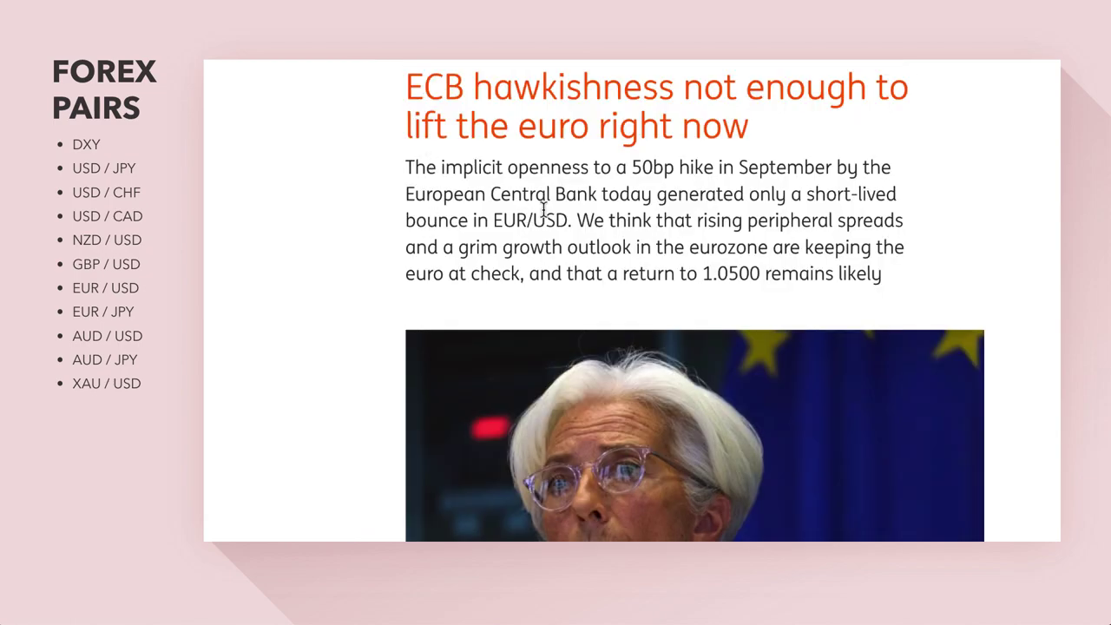
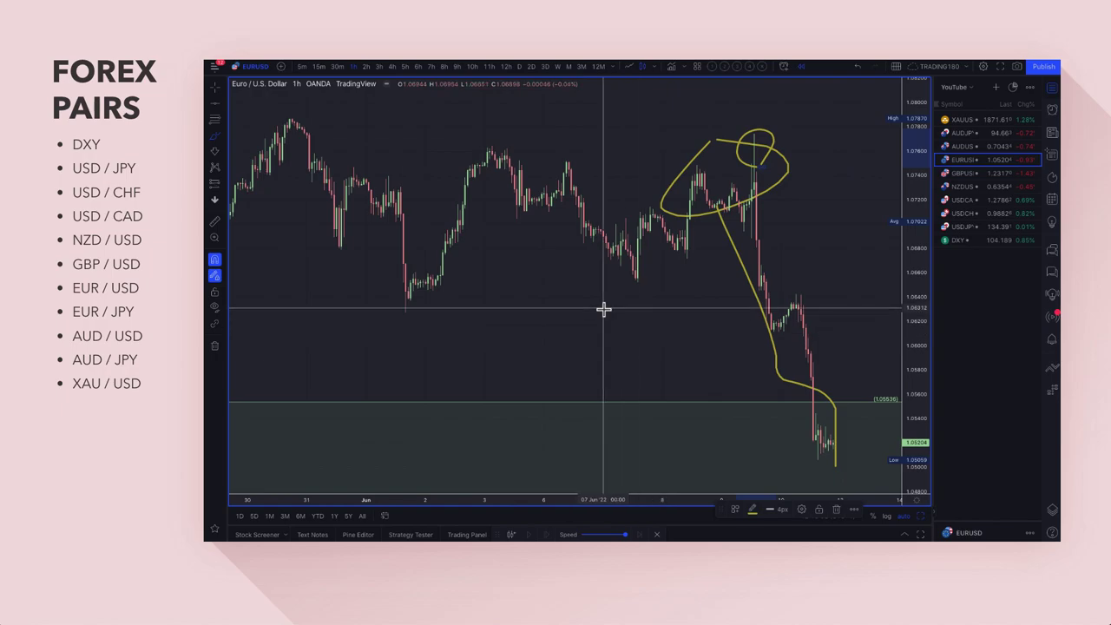
- Switch EUR/USD to the daily chart and brush a circle at the latest low plus a path dipping to the demand zone's base and rebounding
{"action": "left_click", "coordinate": [520, 67]}
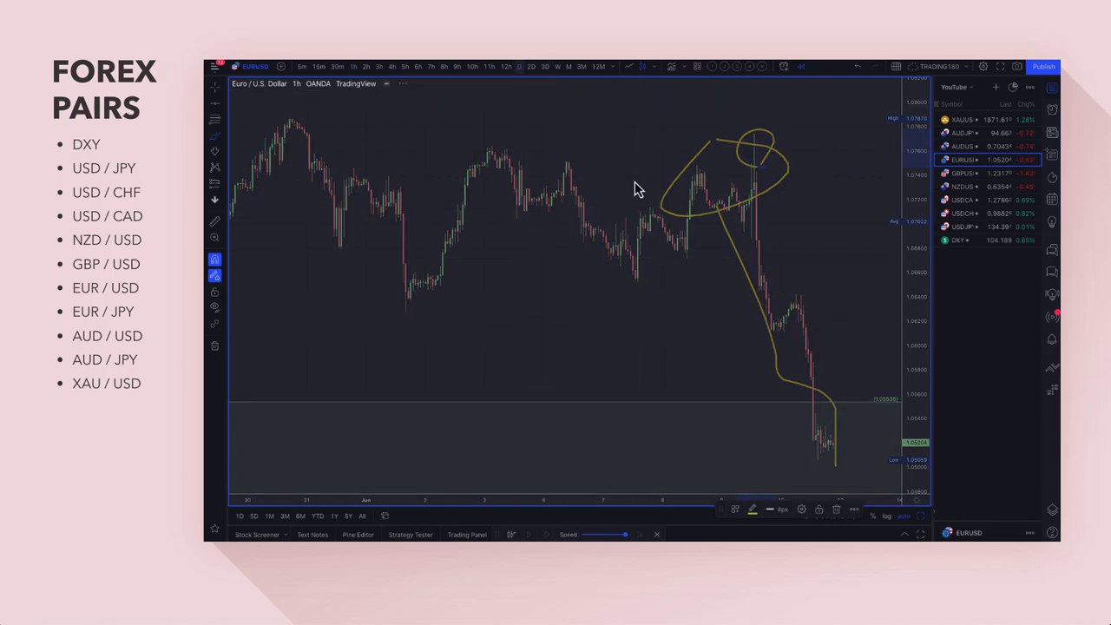
{"action": "scroll", "coordinate": [735, 316], "scroll_direction": "up", "scroll_amount": 5}
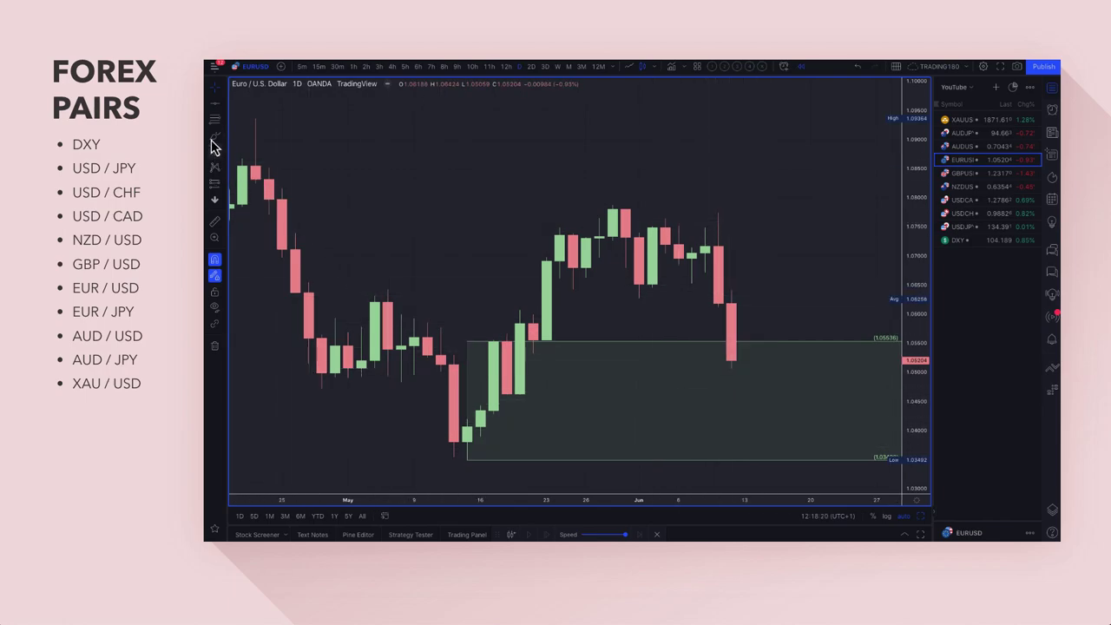
{"action": "mouse_move", "coordinate": [739, 355]}
{"action": "left_mouse_down"}
{"action": "mouse_move", "coordinate": [715, 394]}
{"action": "mouse_move", "coordinate": [731, 360]}
{"action": "left_mouse_up"}
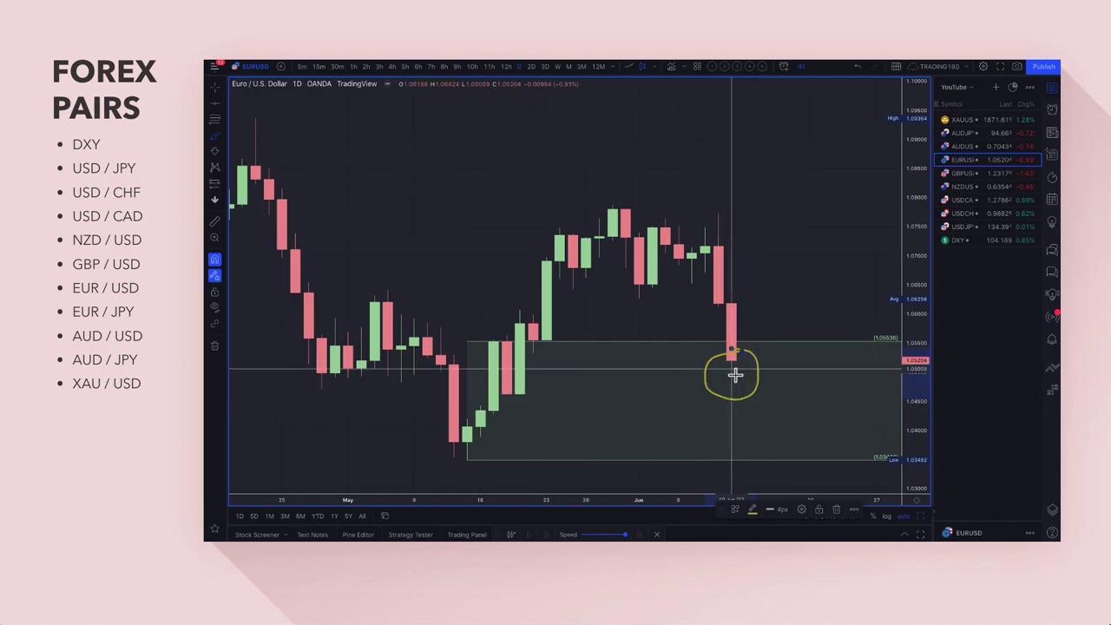
{"action": "mouse_move", "coordinate": [736, 403]}
{"action": "left_mouse_down"}
{"action": "mouse_move", "coordinate": [810, 454]}
{"action": "mouse_move", "coordinate": [796, 442]}
{"action": "mouse_move", "coordinate": [845, 345]}
{"action": "mouse_move", "coordinate": [850, 377]}
{"action": "left_mouse_up"}
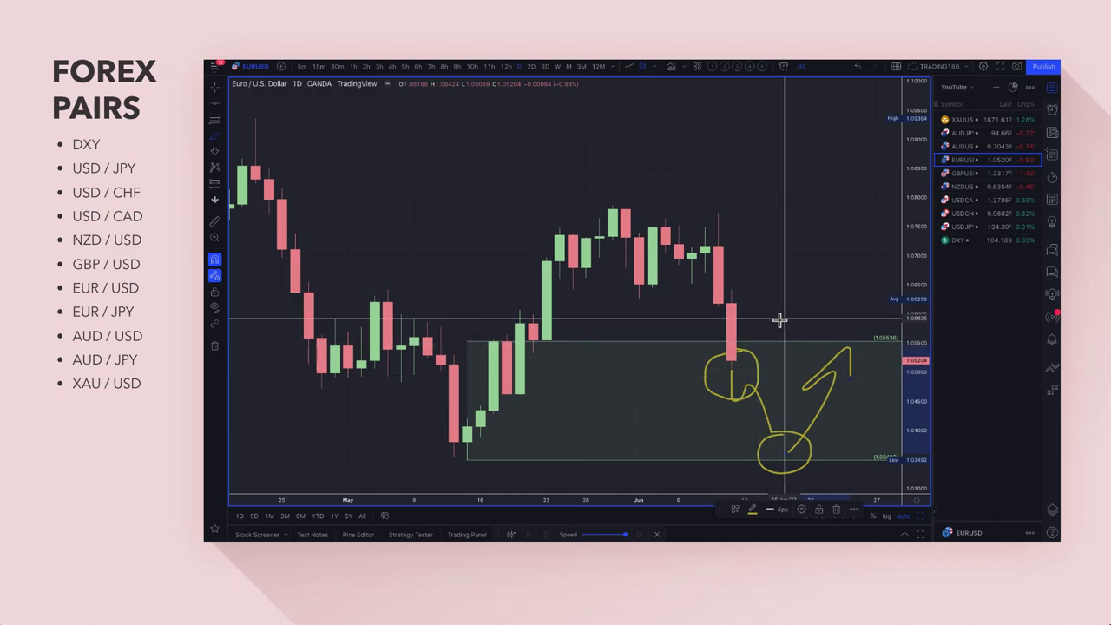
- Mark a zone between the 8 June candle and the 1.07870 high of 30 May on EUR/USD and give it the SUPPLY template
{"action": "scroll", "coordinate": [778, 318], "scroll_direction": "down", "scroll_amount": 3}
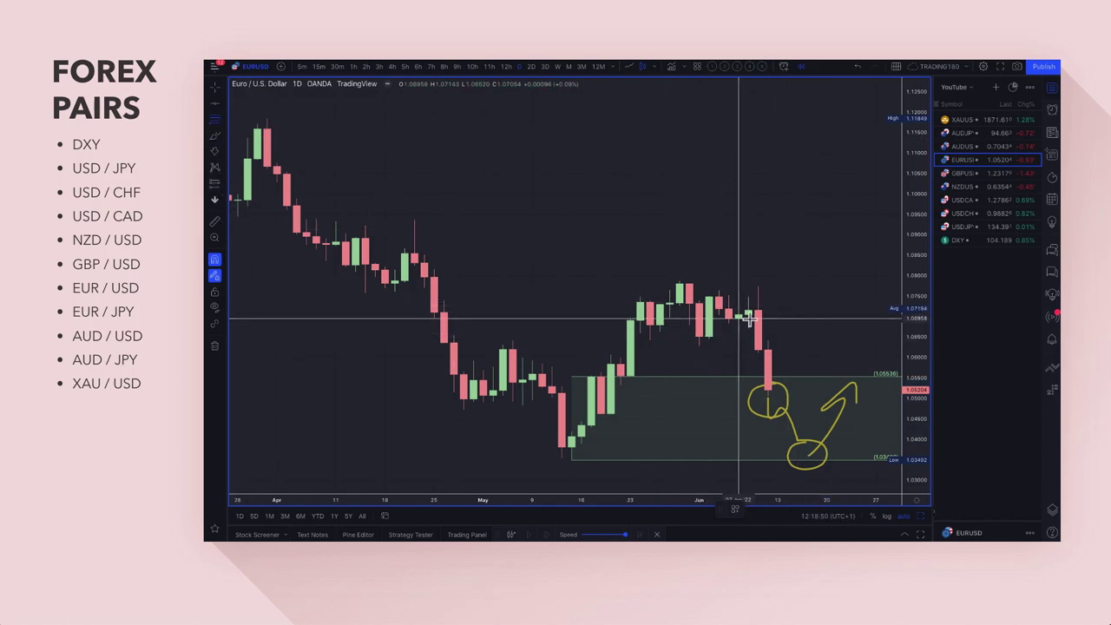
{"action": "mouse_move", "coordinate": [751, 310]}
{"action": "left_mouse_down"}
{"action": "mouse_move", "coordinate": [702, 301]}
{"action": "mouse_move", "coordinate": [683, 278]}
{"action": "left_mouse_up"}
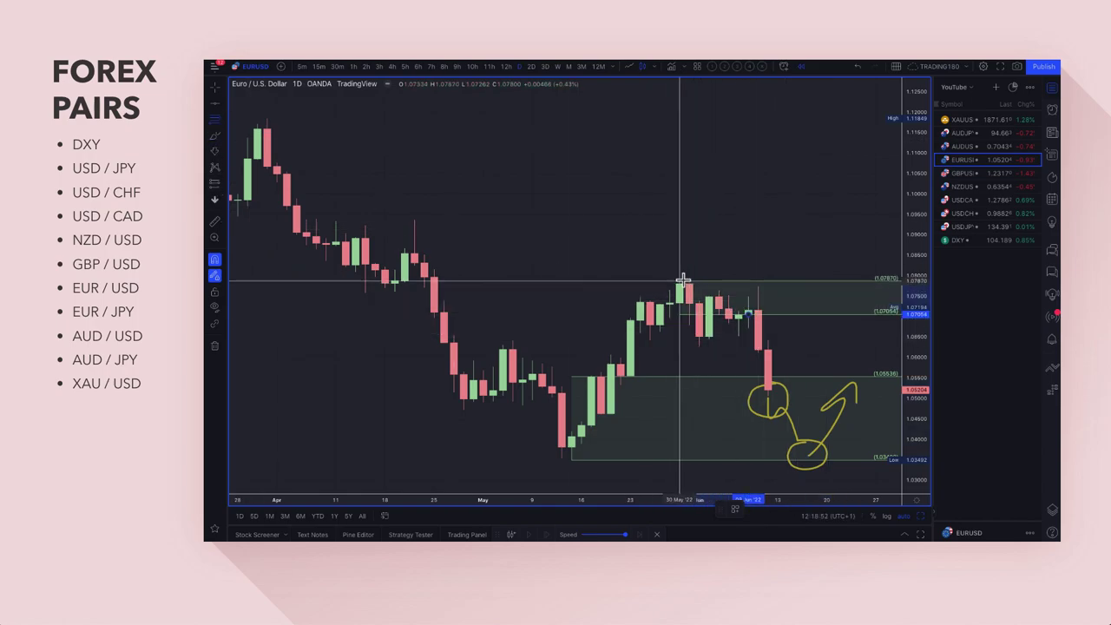
{"action": "left_click", "coordinate": [735, 511]}
{"action": "left_click", "coordinate": [752, 335]}
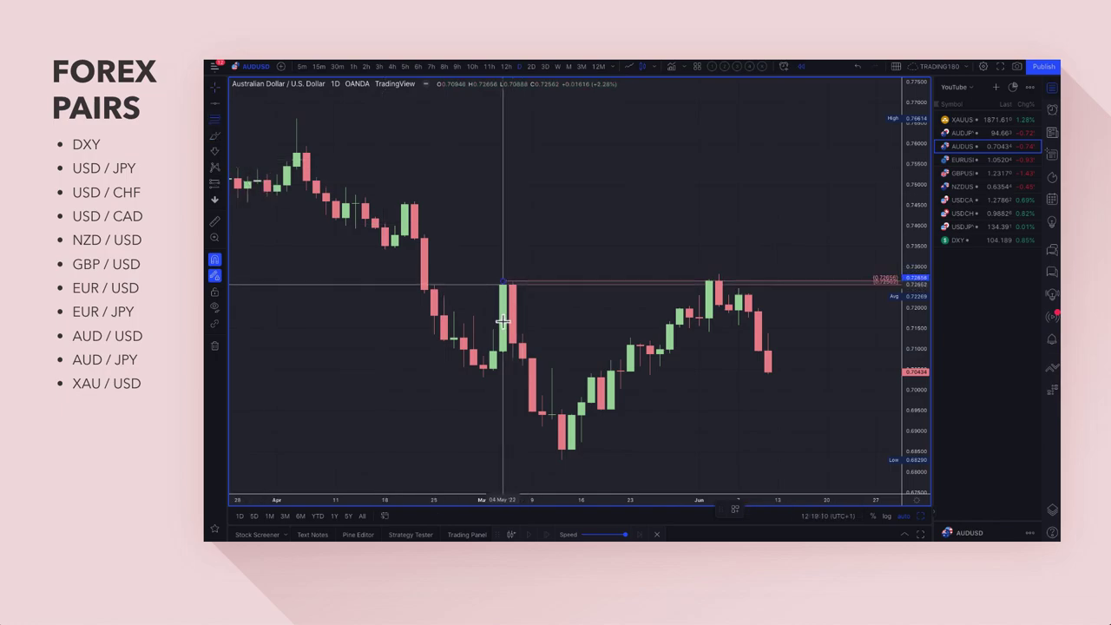
- Mark the AUD/USD supply zone from 0.72656 to 0.70946 at the 4 May candle, and brush a circle and falling line from the early June high
{"action": "left_click", "coordinate": [498, 348]}
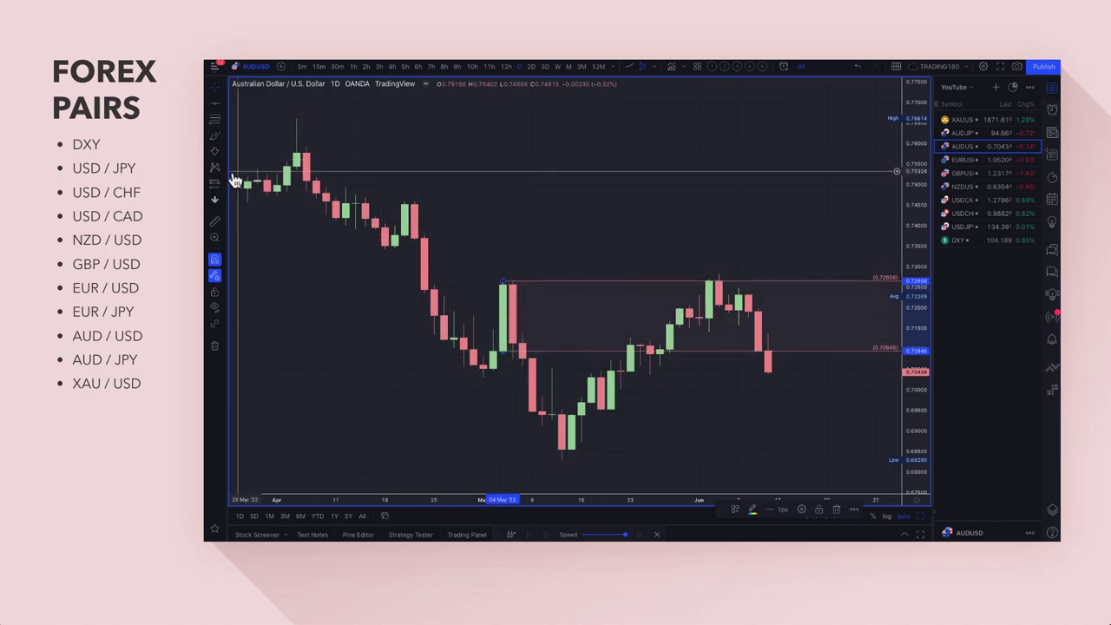
{"action": "left_click", "coordinate": [518, 237]}
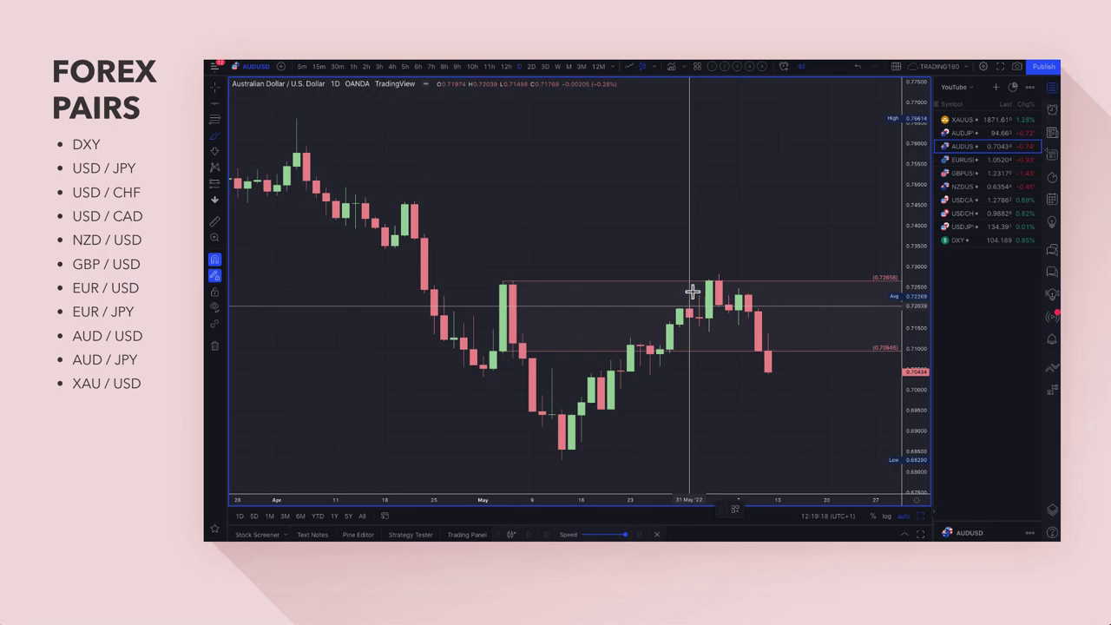
{"action": "mouse_move", "coordinate": [718, 278]}
{"action": "left_mouse_down"}
{"action": "mouse_move", "coordinate": [699, 292]}
{"action": "mouse_move", "coordinate": [714, 280]}
{"action": "mouse_move", "coordinate": [728, 299]}
{"action": "mouse_move", "coordinate": [777, 403]}
{"action": "left_mouse_up"}
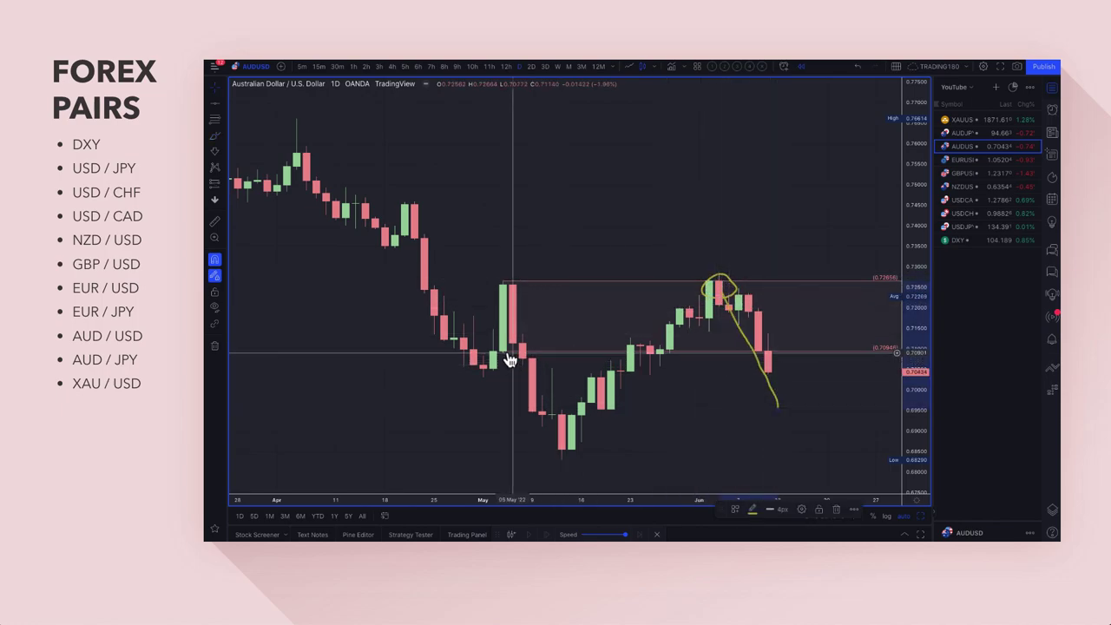
- Move the AUD/USD supply zone to the June high at 0.71945 to 0.72830 and brush two small rising strokes in the empty area above it
{"action": "mouse_move", "coordinate": [503, 351]}
{"action": "left_mouse_down"}
{"action": "mouse_move", "coordinate": [503, 309]}
{"action": "mouse_move", "coordinate": [692, 264]}
{"action": "mouse_move", "coordinate": [722, 275]}
{"action": "left_mouse_up"}
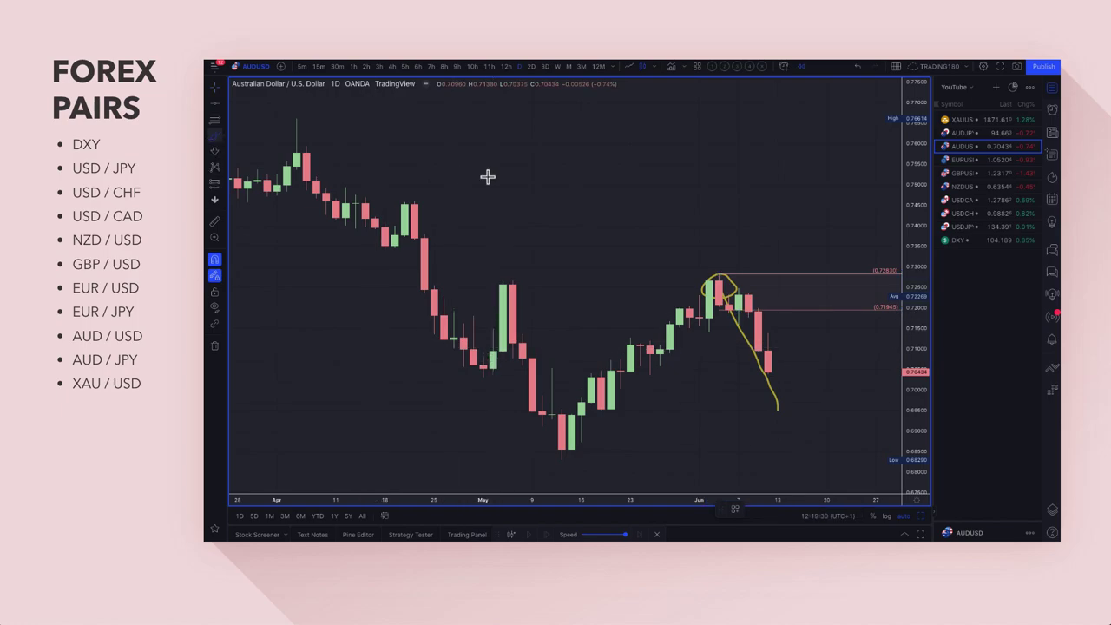
{"action": "mouse_move", "coordinate": [710, 210]}
{"action": "left_mouse_down"}
{"action": "mouse_move", "coordinate": [754, 146]}
{"action": "mouse_move", "coordinate": [753, 160]}
{"action": "left_mouse_up"}
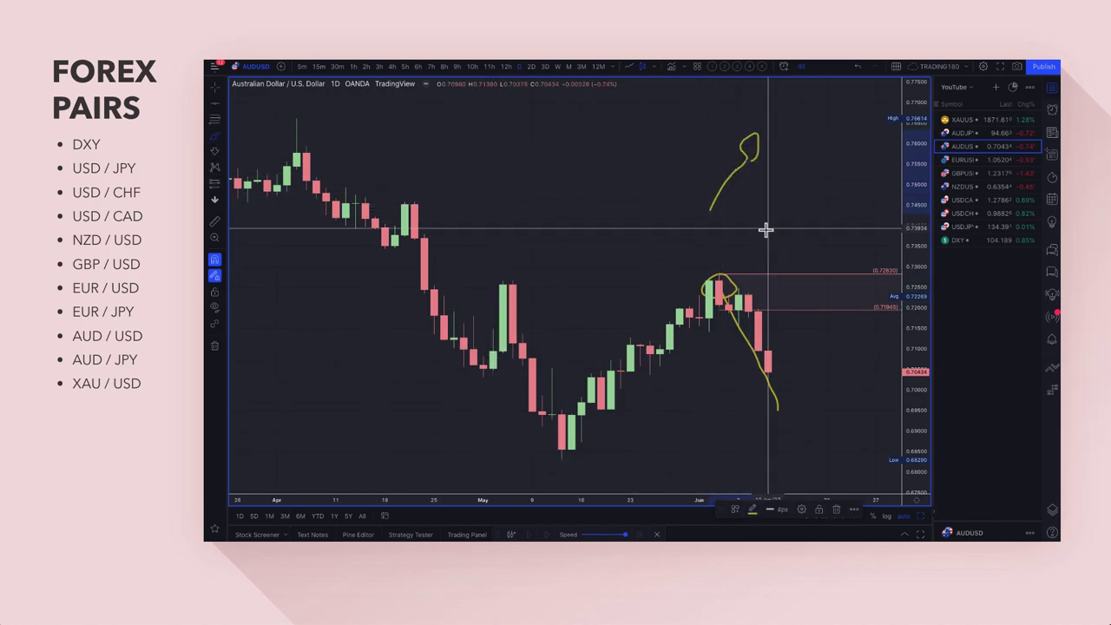
{"action": "mouse_move", "coordinate": [769, 209]}
{"action": "left_mouse_down"}
{"action": "mouse_move", "coordinate": [808, 125]}
{"action": "mouse_move", "coordinate": [807, 158]}
{"action": "left_mouse_up"}
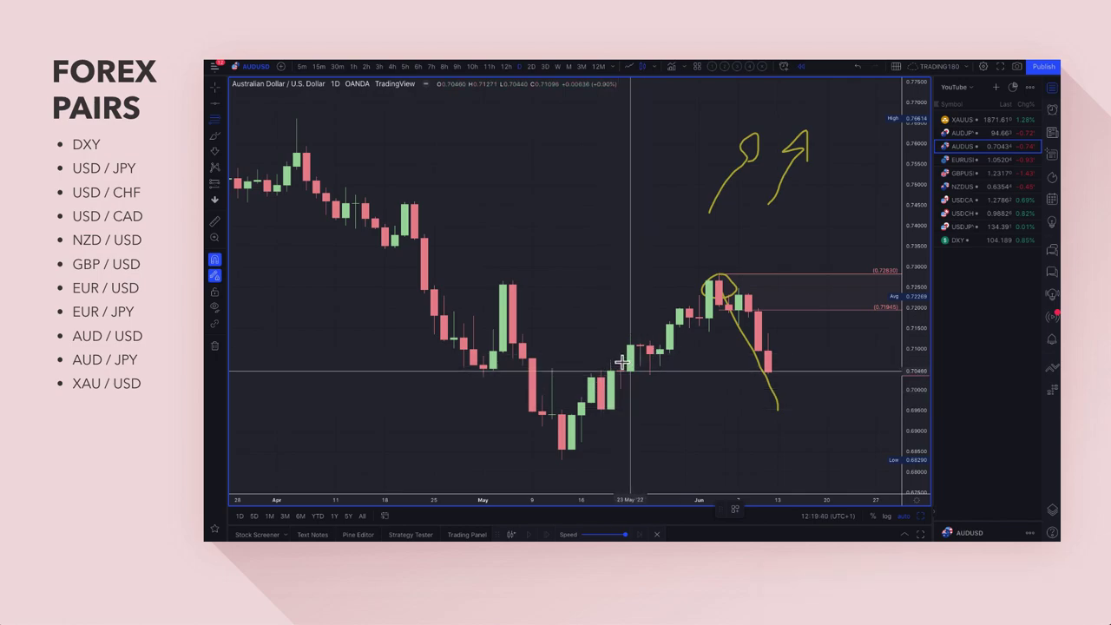
- Mark two AUD/USD zones with the DEMAND template, from 0.69498 to 0.70471 and from 0.68290 to 0.69402
{"action": "mouse_move", "coordinate": [621, 369]}
{"action": "left_mouse_down"}
{"action": "mouse_move", "coordinate": [590, 426]}
{"action": "mouse_move", "coordinate": [601, 409]}
{"action": "left_mouse_up"}
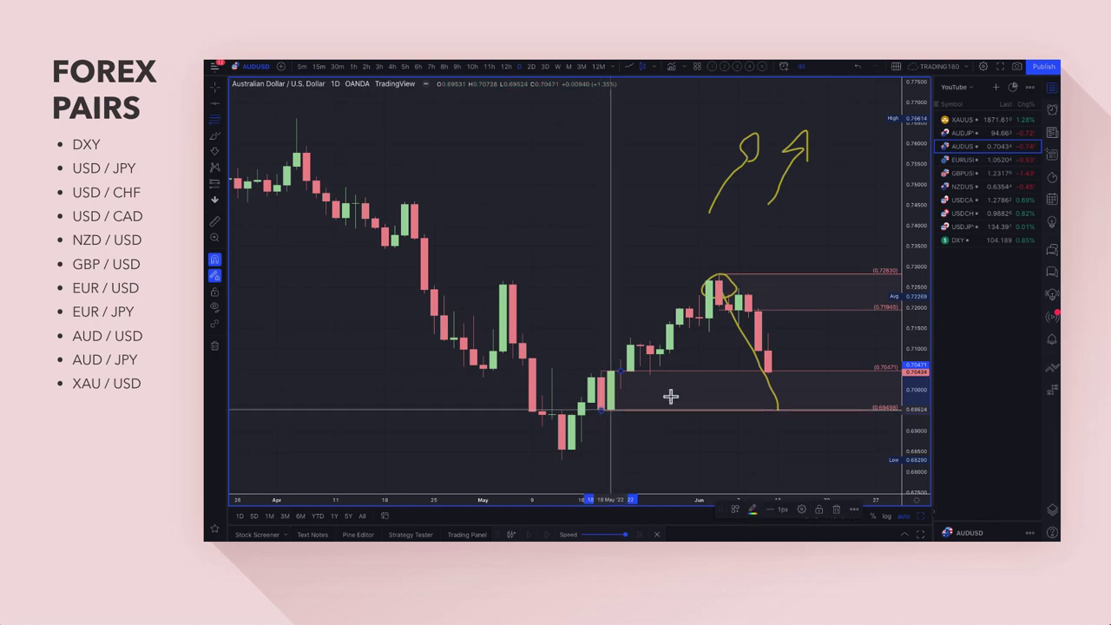
{"action": "left_click", "coordinate": [734, 509]}
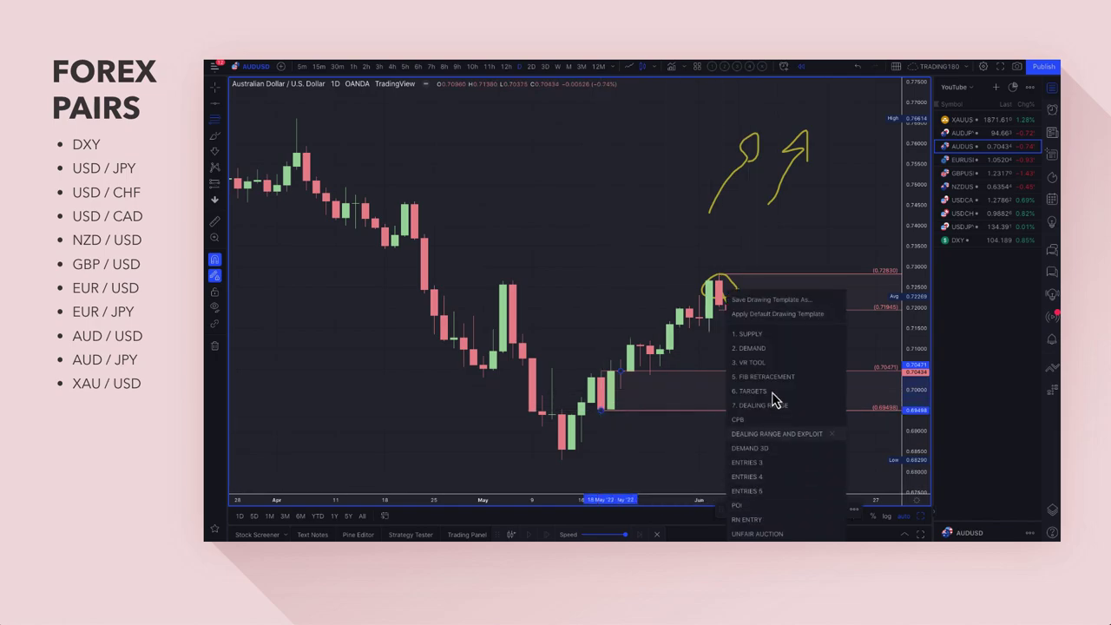
{"action": "left_click", "coordinate": [768, 347]}
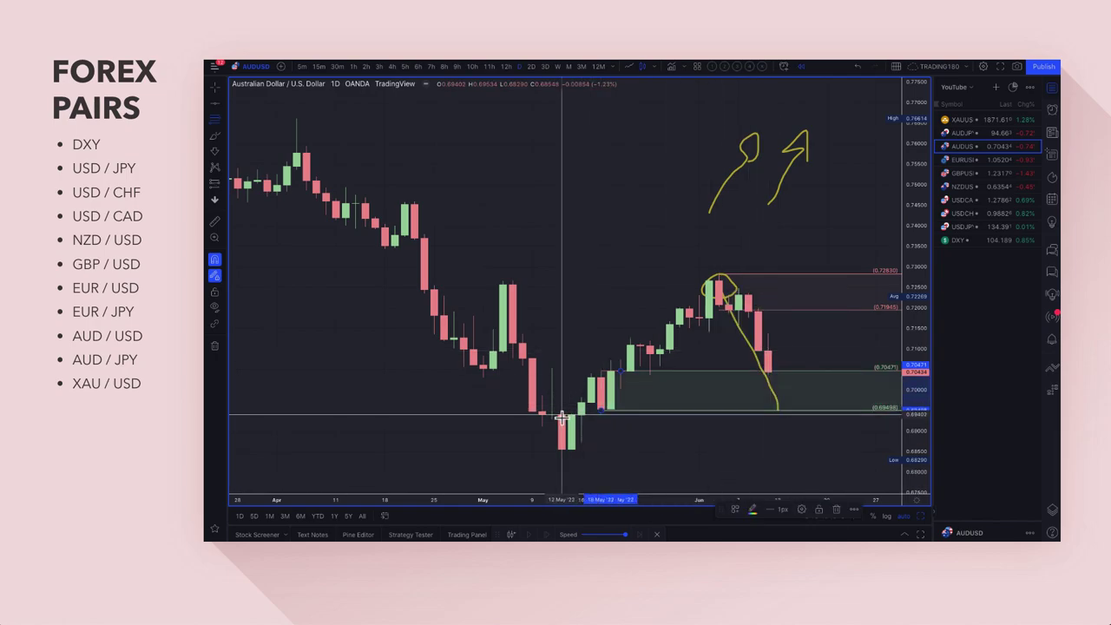
{"action": "left_click", "coordinate": [562, 468]}
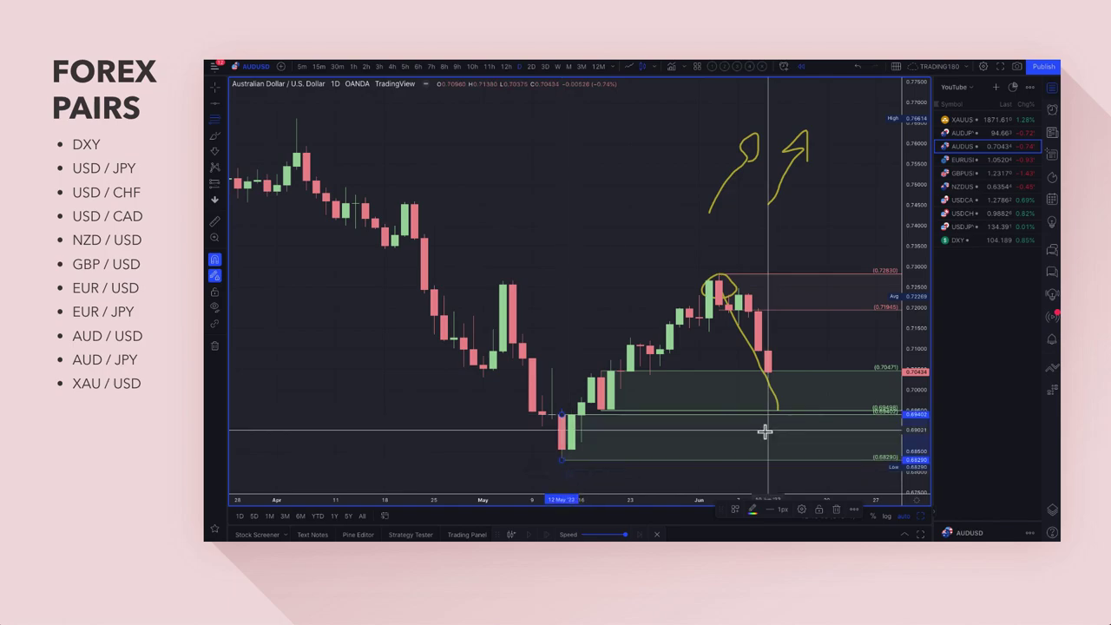
- Delete the falling AUD/USD brush line and brush a projection from the current price down into the lower demand zone and back up
{"action": "left_click", "coordinate": [775, 401]}
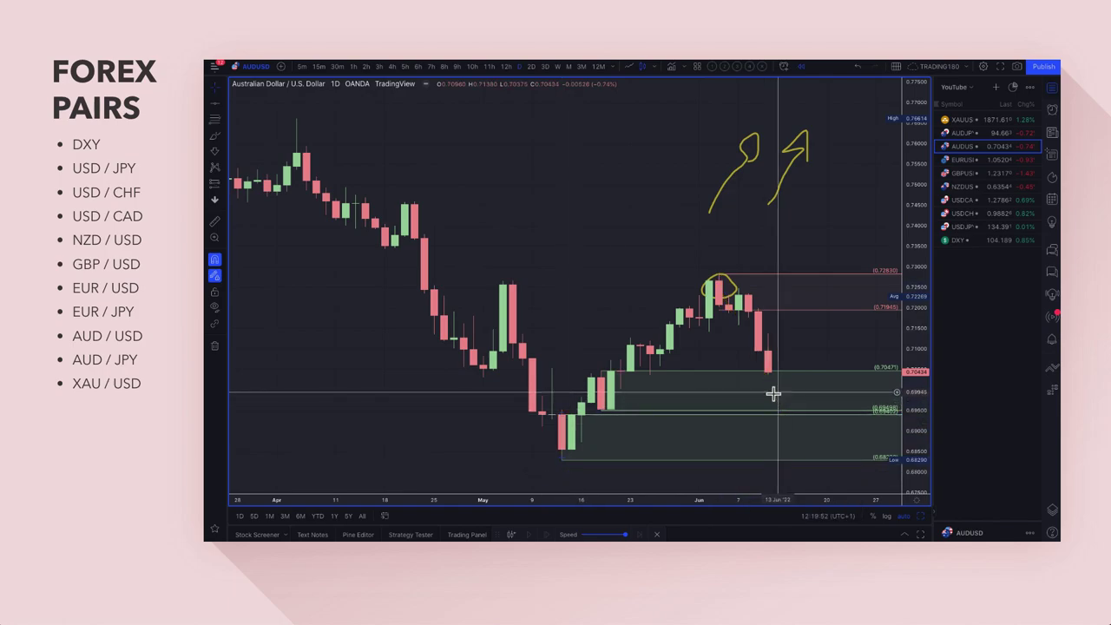
{"action": "left_click", "coordinate": [216, 139]}
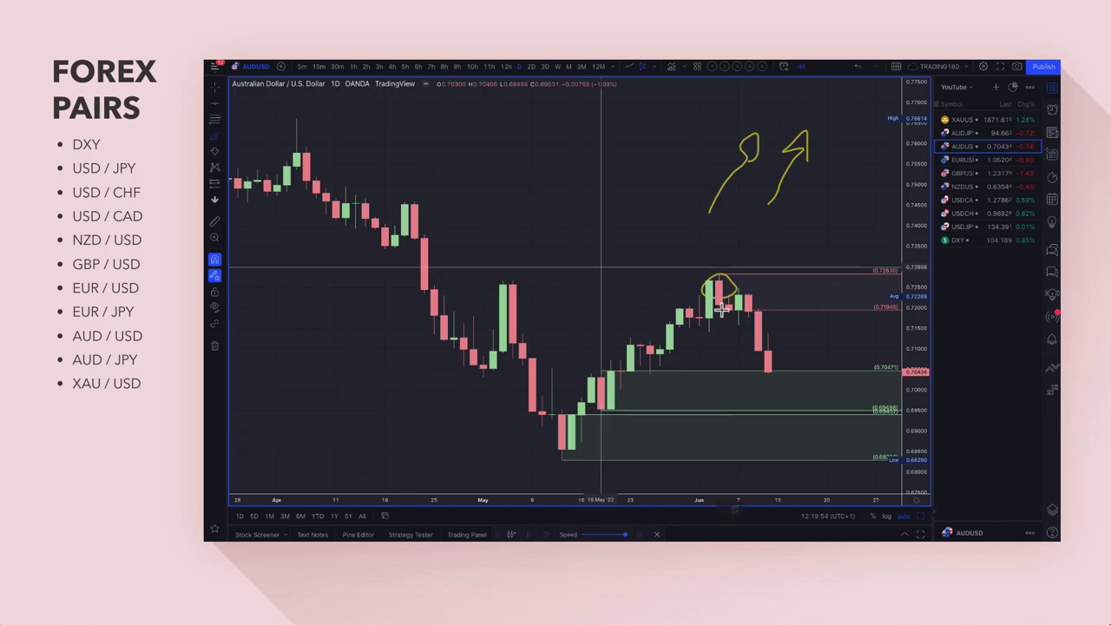
{"action": "mouse_move", "coordinate": [767, 371]}
{"action": "left_mouse_down"}
{"action": "mouse_move", "coordinate": [801, 454]}
{"action": "mouse_move", "coordinate": [811, 459]}
{"action": "mouse_move", "coordinate": [827, 426]}
{"action": "mouse_move", "coordinate": [852, 430]}
{"action": "left_mouse_up"}
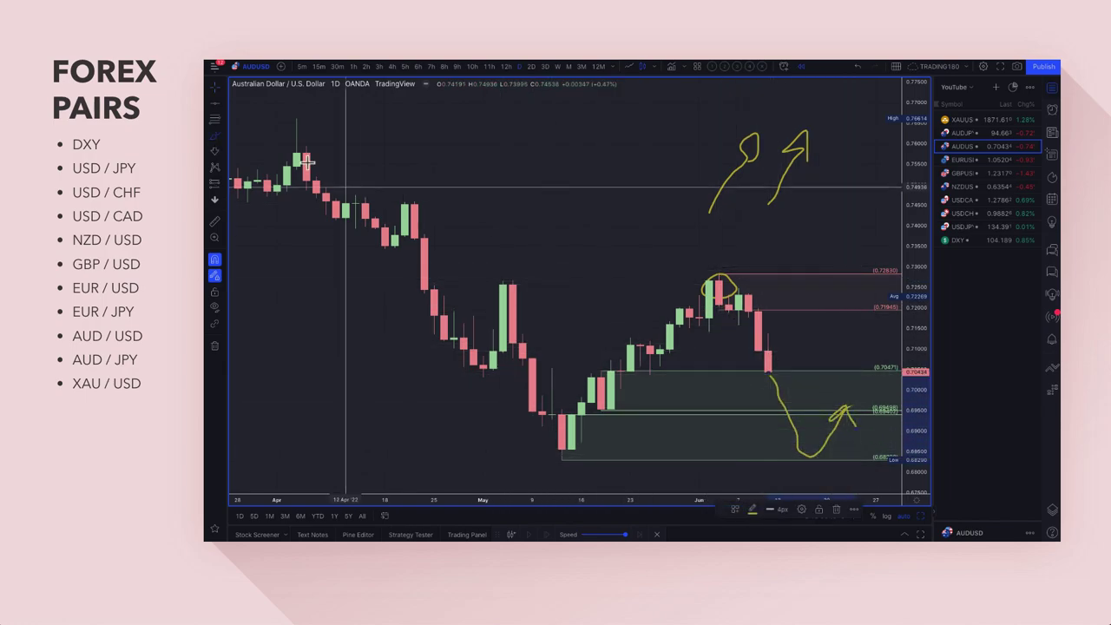
{"action": "mouse_move", "coordinate": [769, 369]}
{"action": "left_mouse_down"}
{"action": "mouse_move", "coordinate": [813, 275]}
{"action": "mouse_move", "coordinate": [833, 333]}
{"action": "mouse_move", "coordinate": [854, 354]}
{"action": "left_mouse_up"}
- Mark AUD/JPY daily demand zones from 93.771 to 94.364 and from 87.307 to 90.227, and hide the moving averages
{"action": "scroll", "coordinate": [784, 337], "scroll_direction": "down", "scroll_amount": 5}
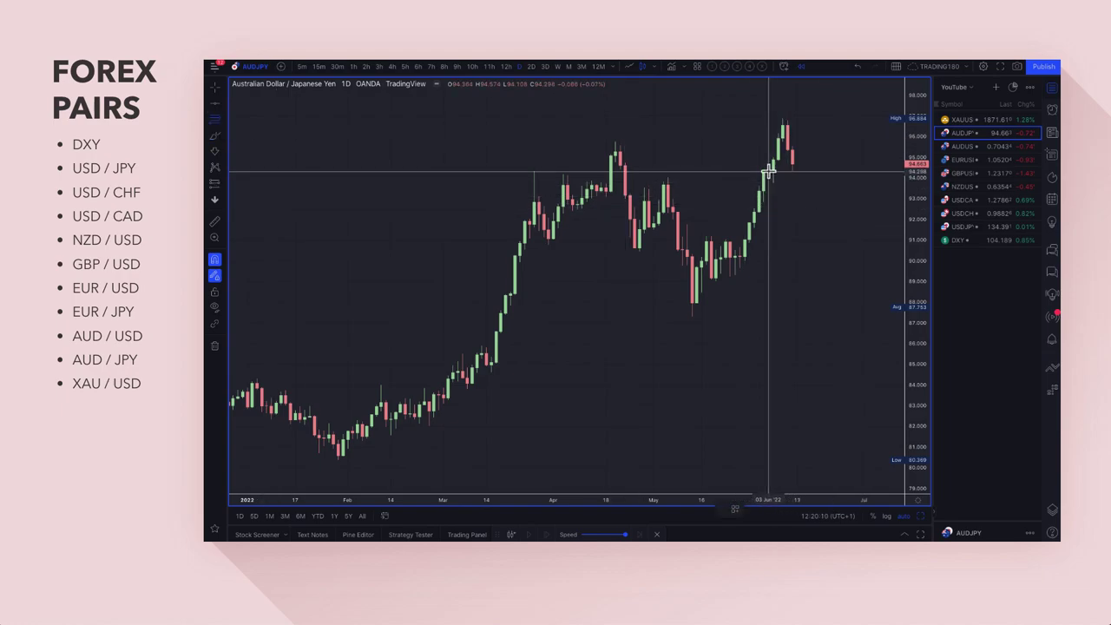
{"action": "left_click_drag", "start_coordinate": [772, 172], "coordinate": [772, 185]}
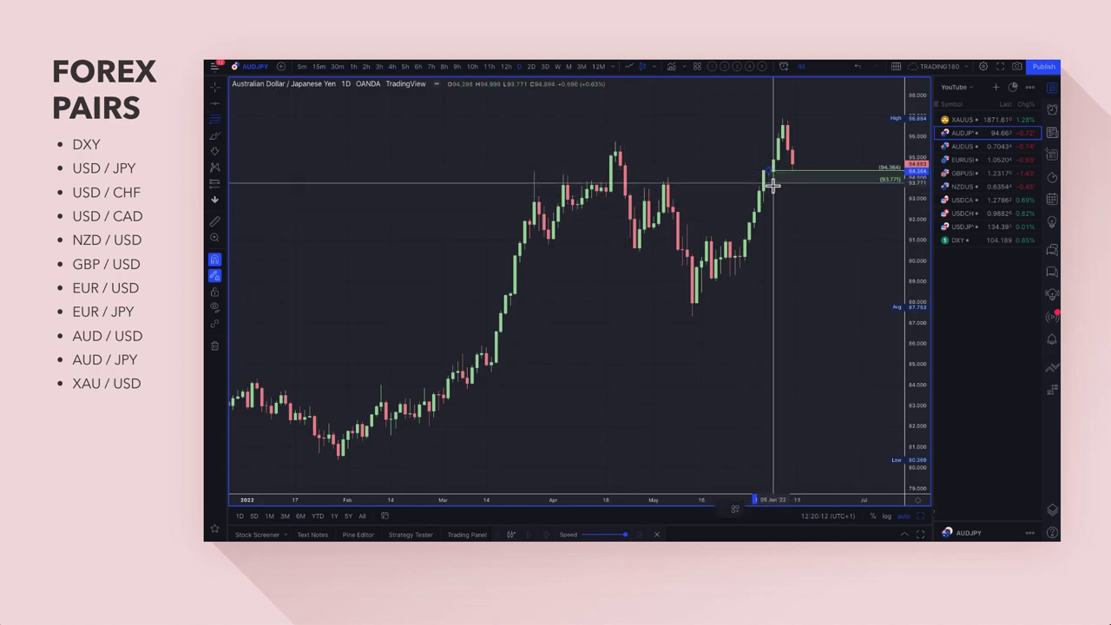
{"action": "scroll", "coordinate": [756, 283], "scroll_direction": "up", "scroll_amount": 3}
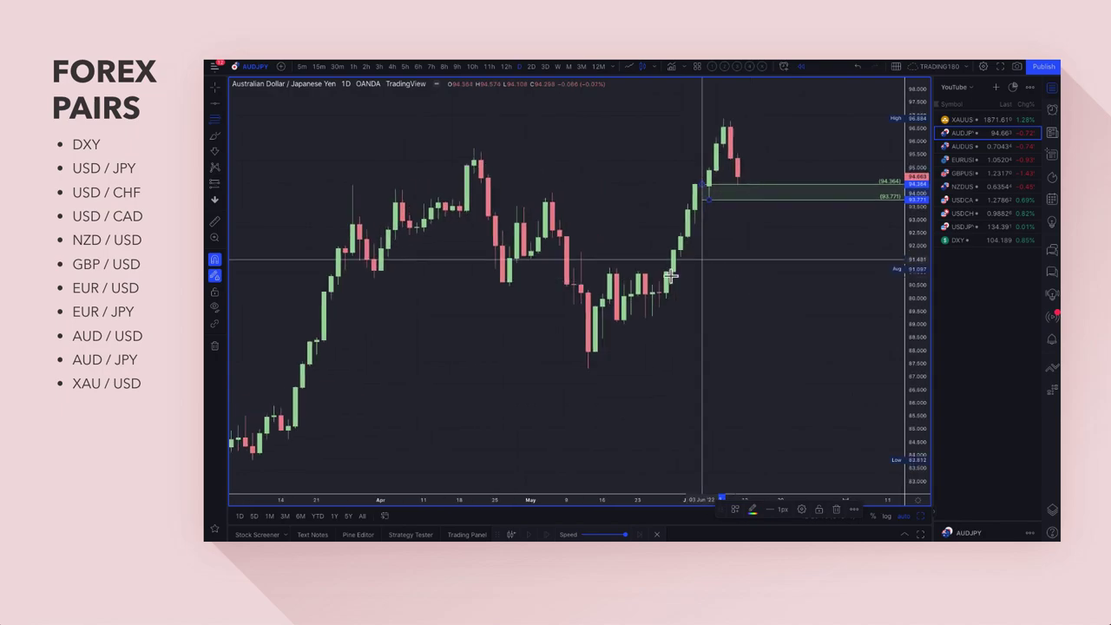
{"action": "left_click_drag", "start_coordinate": [660, 289], "coordinate": [588, 367]}
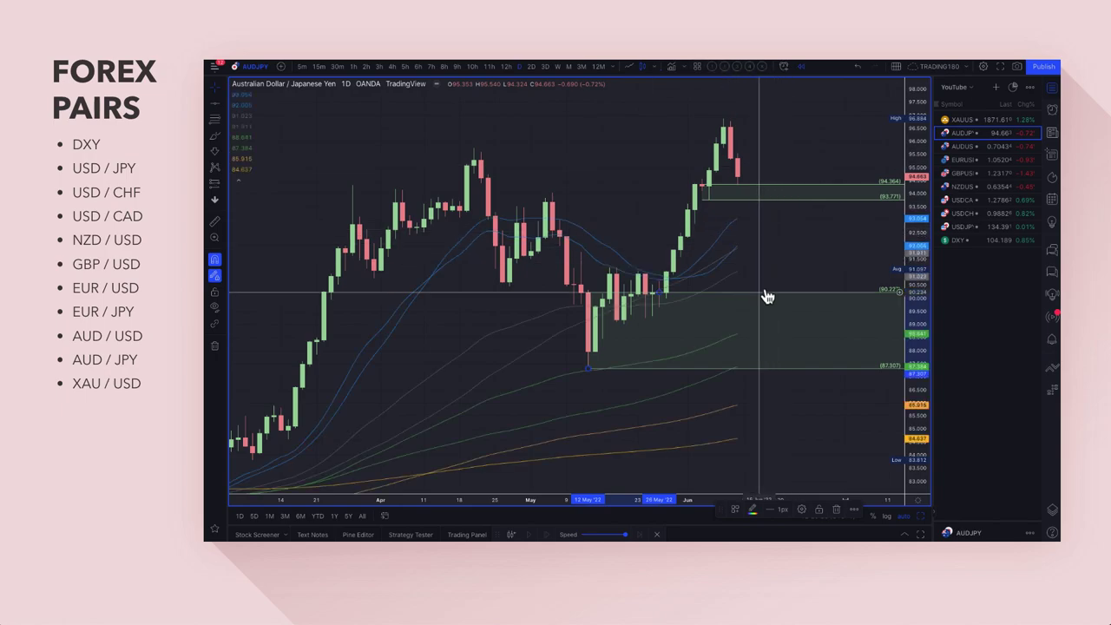
{"action": "left_click", "coordinate": [760, 71]}
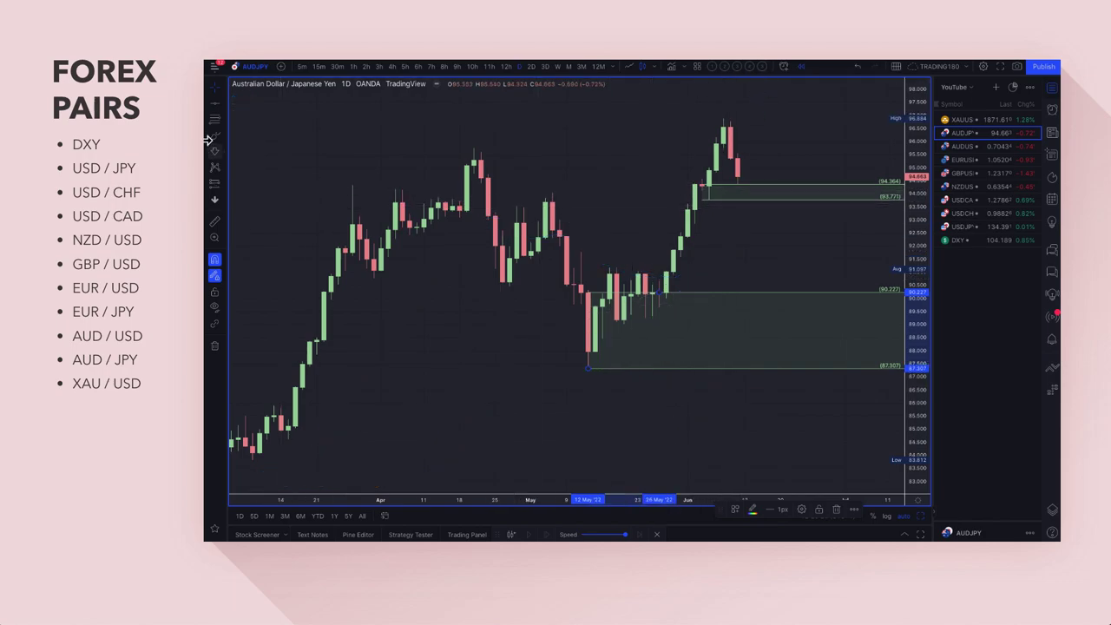
- Brush a circle with a rising arrow at the upper AUD/JPY demand zone and another at the top of the lower demand zone
{"action": "scroll", "coordinate": [685, 236], "scroll_direction": "up", "scroll_amount": 5}
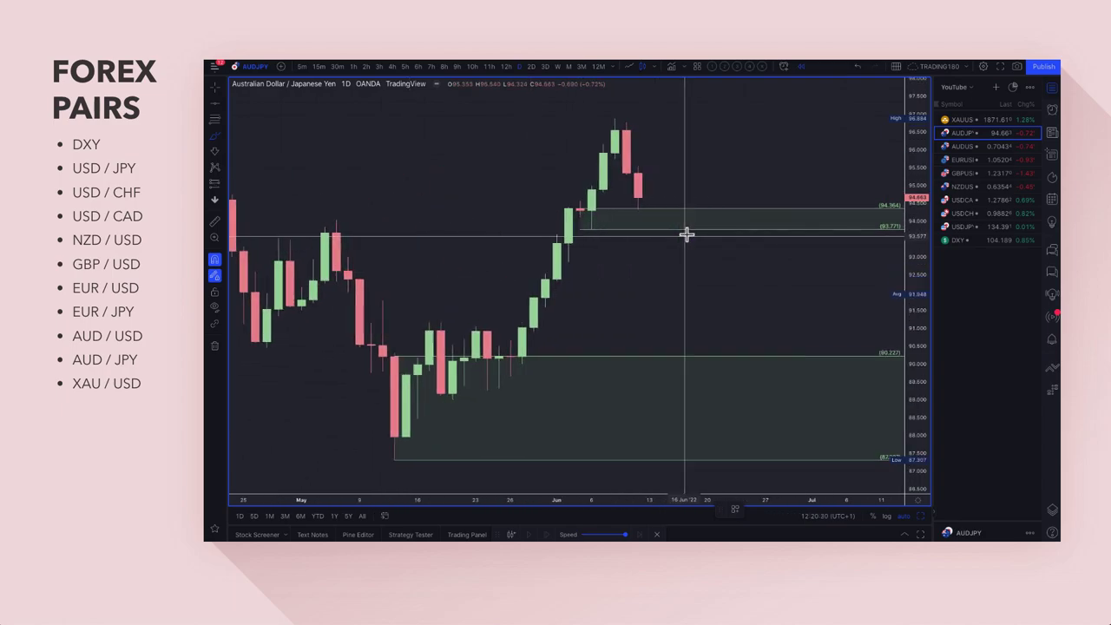
{"action": "left_click", "coordinate": [606, 218]}
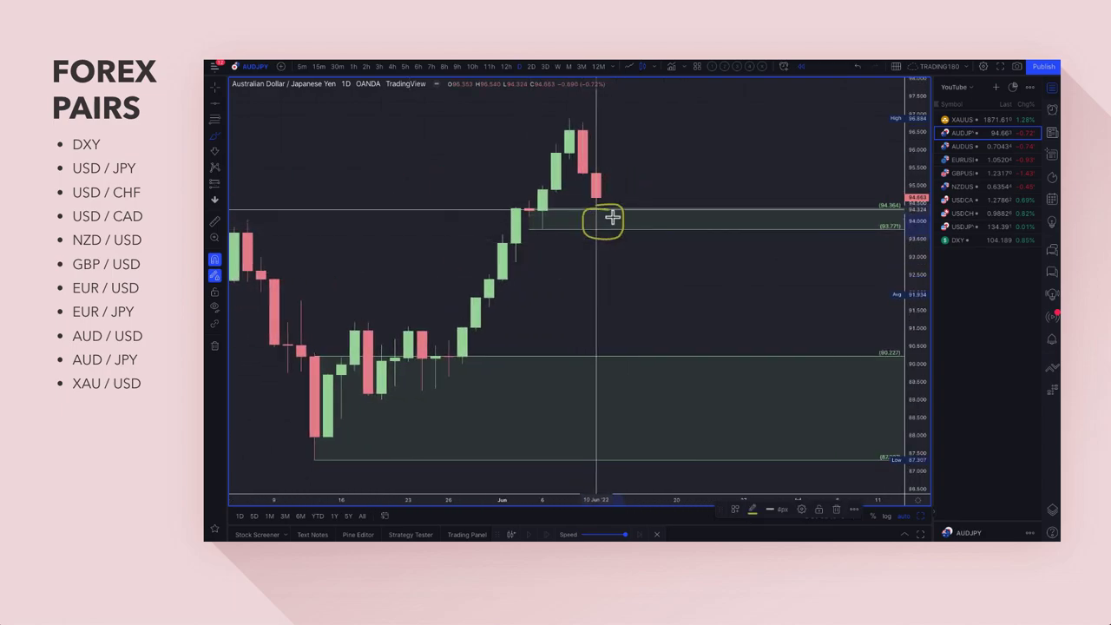
{"action": "left_click_drag", "start_coordinate": [604, 218], "coordinate": [682, 131]}
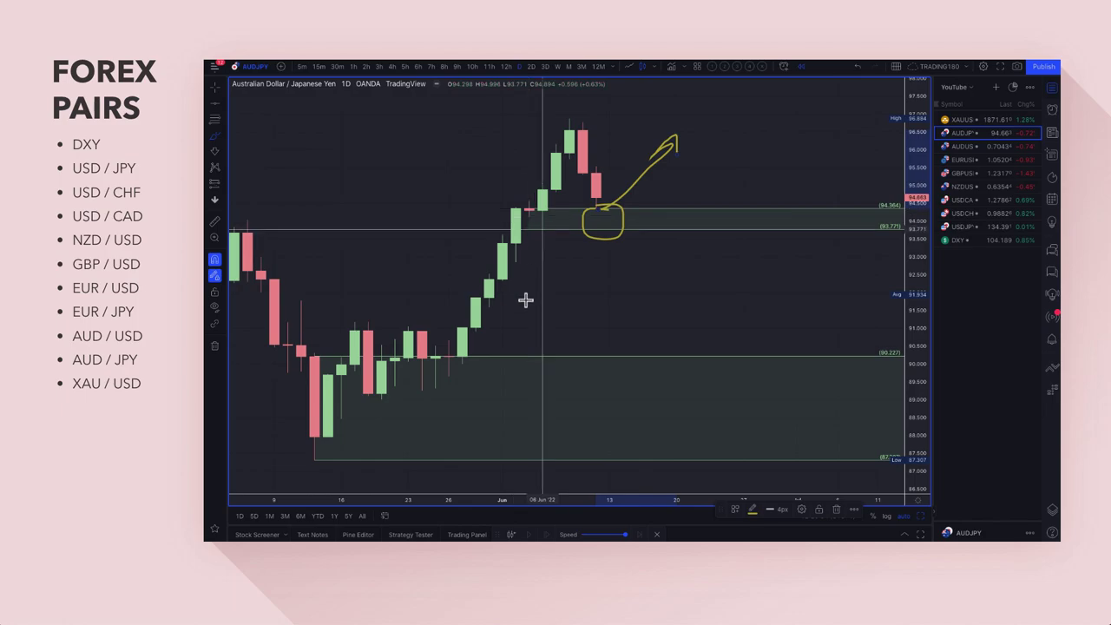
{"action": "scroll", "coordinate": [598, 390], "scroll_direction": "left", "scroll_amount": 5}
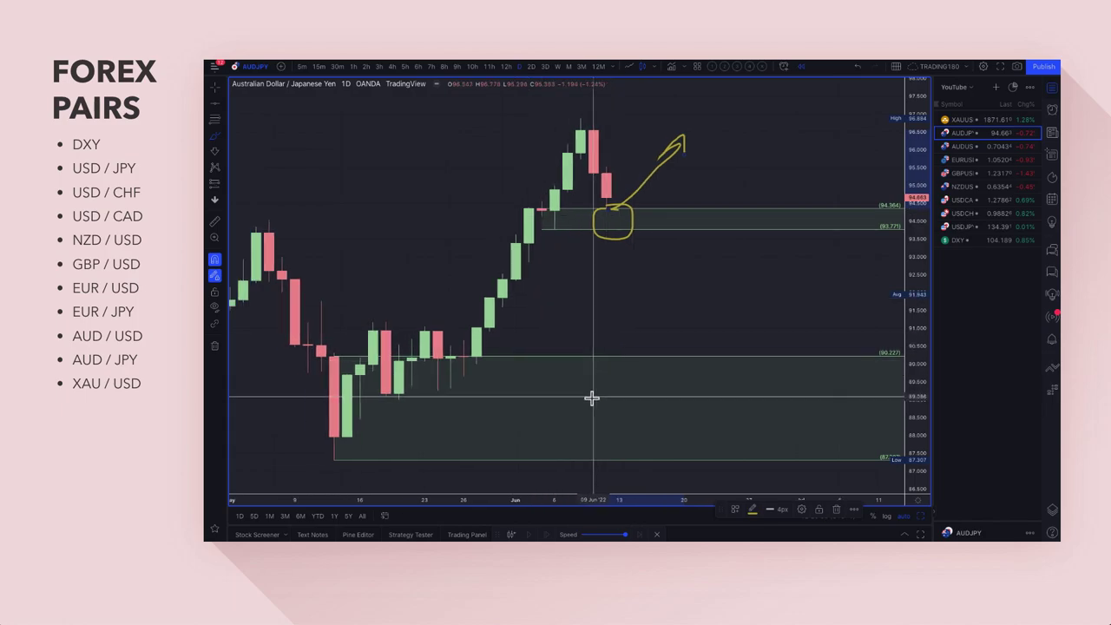
{"action": "mouse_move", "coordinate": [727, 358]}
{"action": "left_mouse_down"}
{"action": "mouse_move", "coordinate": [733, 382]}
{"action": "mouse_move", "coordinate": [723, 376]}
{"action": "mouse_move", "coordinate": [801, 280]}
{"action": "mouse_move", "coordinate": [805, 308]}
{"action": "left_mouse_up"}
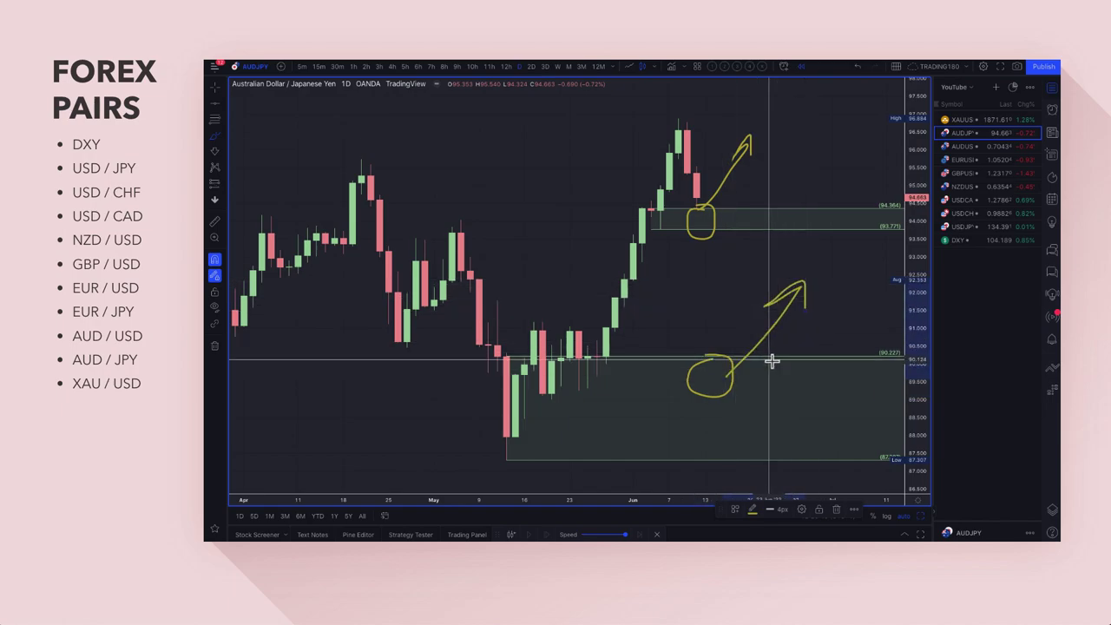
- Mark an AUD/JPY zone from 95.915 to 96.884 at the June high with the SUPPLY template, and activate the Brush tool
{"action": "scroll", "coordinate": [751, 446], "scroll_direction": "down", "scroll_amount": 5}
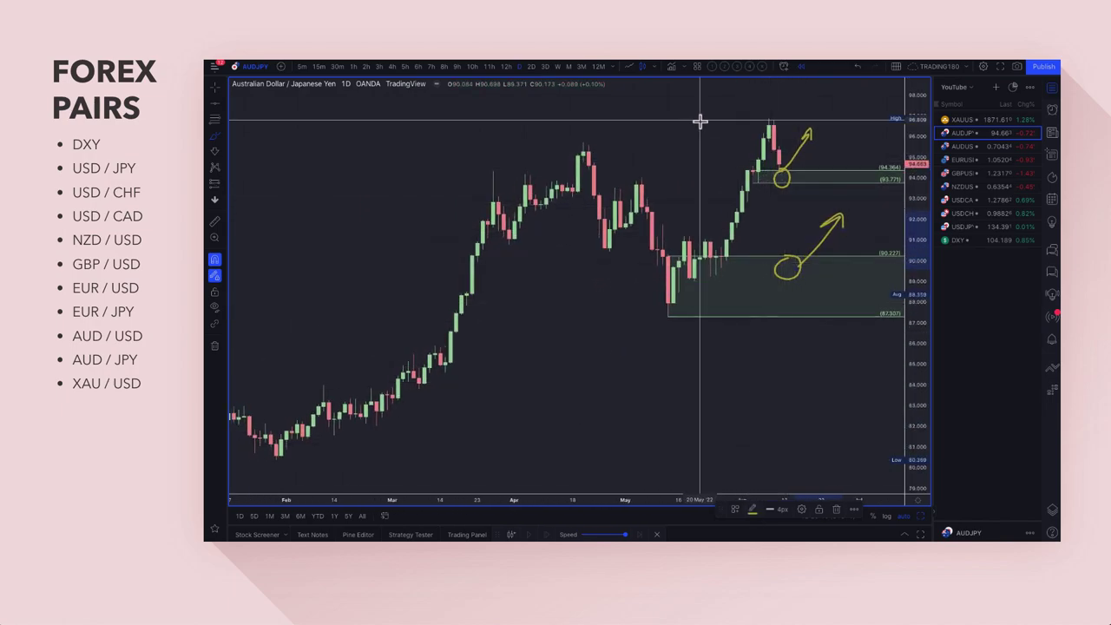
{"action": "scroll", "coordinate": [794, 218], "scroll_direction": "up", "scroll_amount": 4}
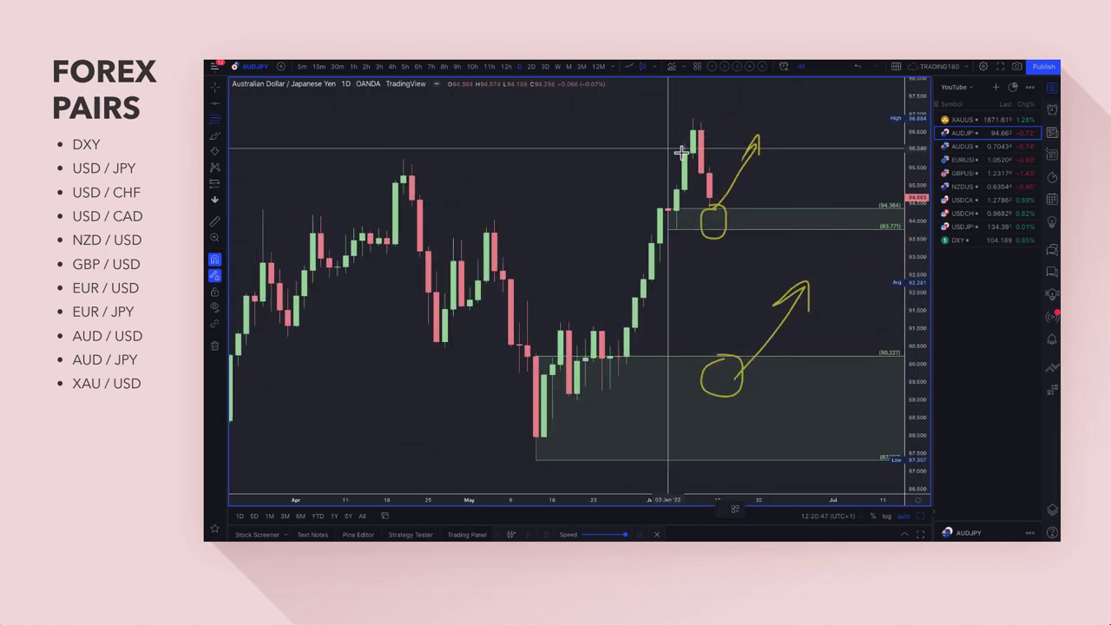
{"action": "left_click_drag", "start_coordinate": [692, 152], "coordinate": [694, 118]}
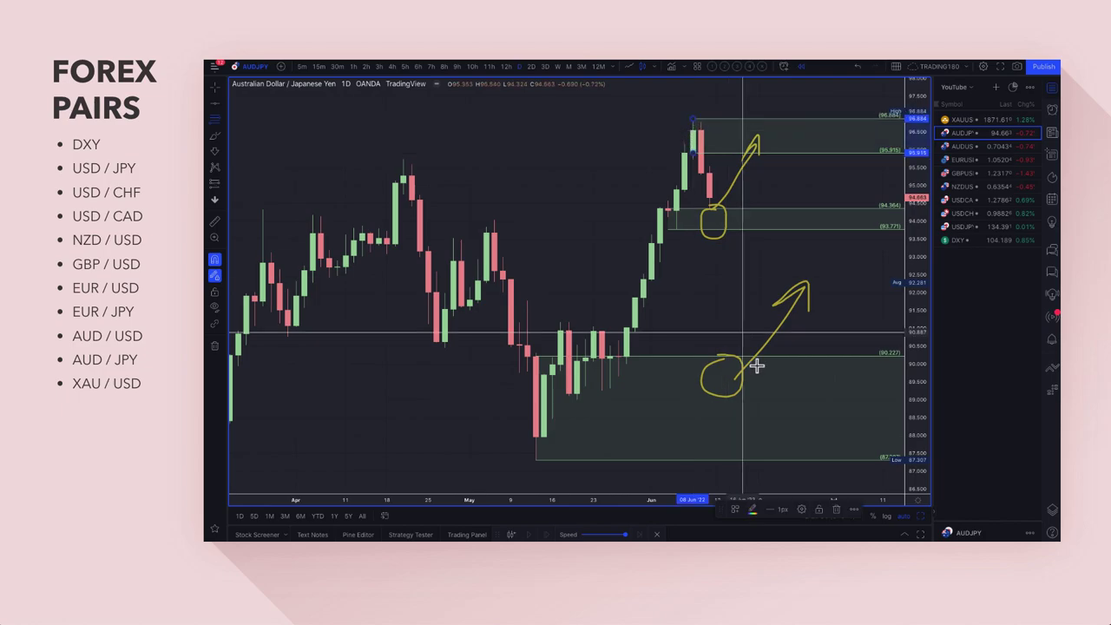
{"action": "left_click", "coordinate": [735, 509]}
{"action": "left_click", "coordinate": [755, 335]}
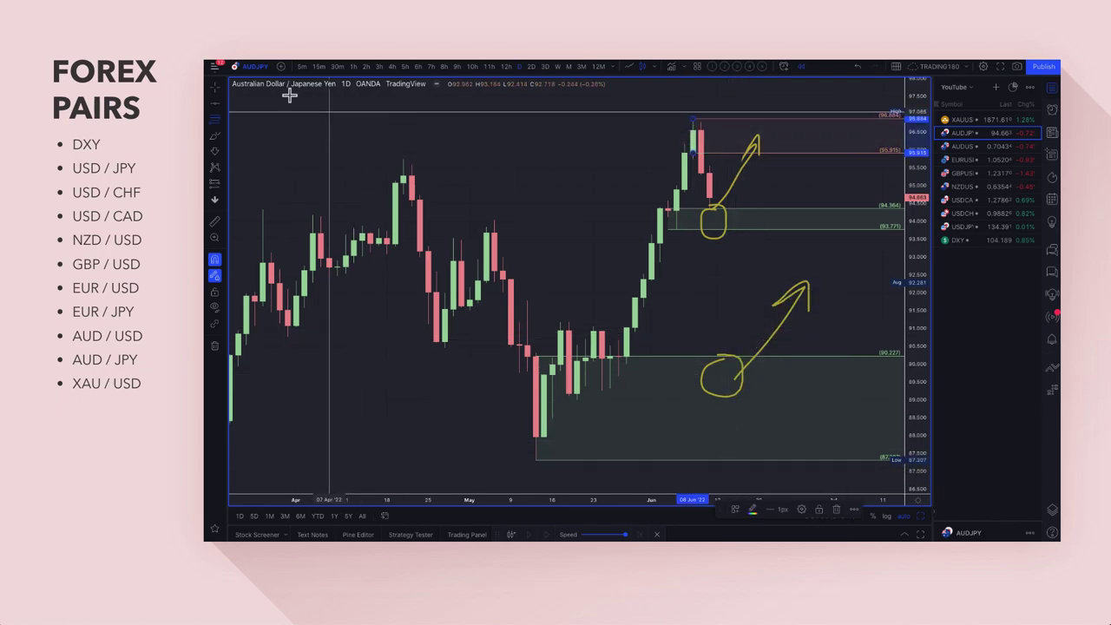
{"action": "left_click", "coordinate": [215, 139]}
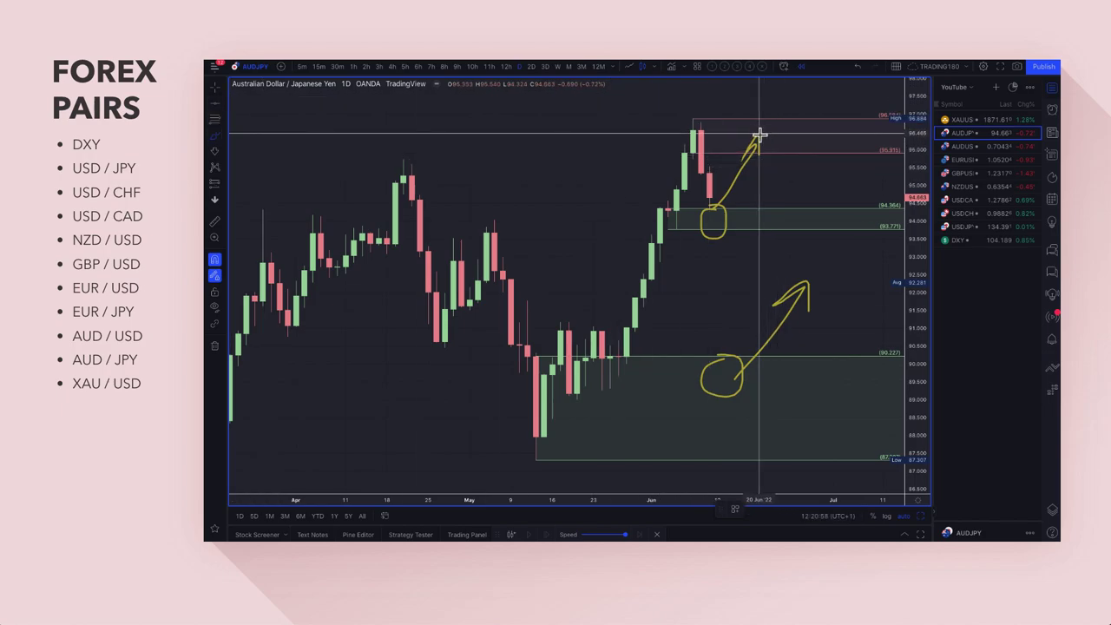
- Brush a falling stroke from the AUD/JPY supply zone at the June high
{"action": "mouse_move", "coordinate": [764, 124]}
{"action": "left_mouse_down"}
{"action": "mouse_move", "coordinate": [816, 203]}
{"action": "mouse_move", "coordinate": [815, 181]}
{"action": "left_mouse_up"}
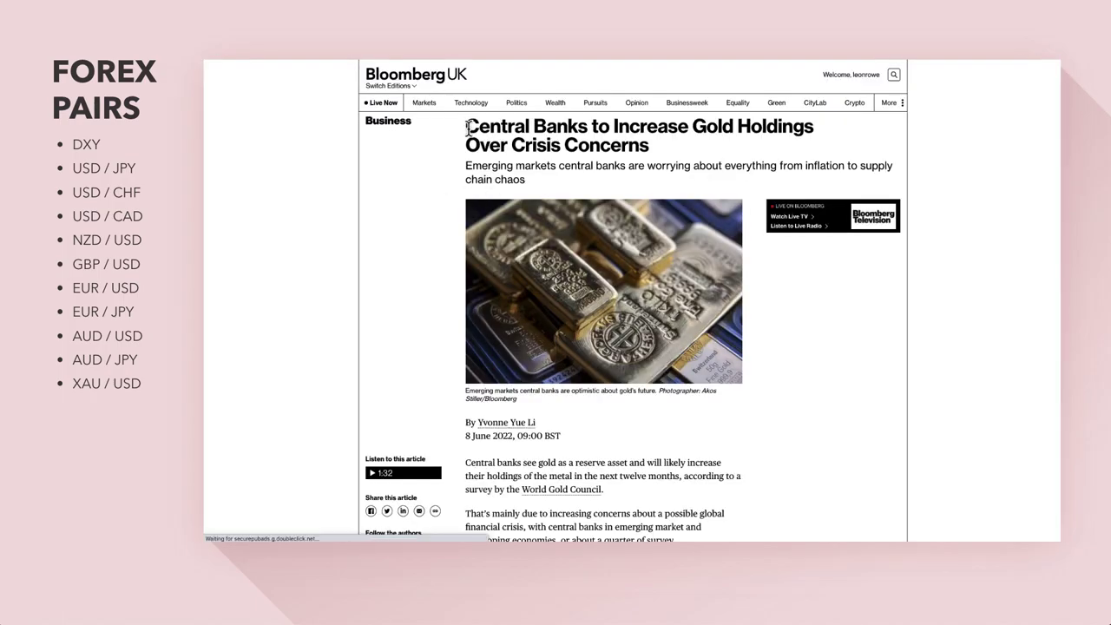
- Read the Bloomberg article on central banks increasing gold holdings, highlighting the headline, subheading and opening sentence
{"action": "left_click_drag", "start_coordinate": [823, 130], "coordinate": [506, 166]}
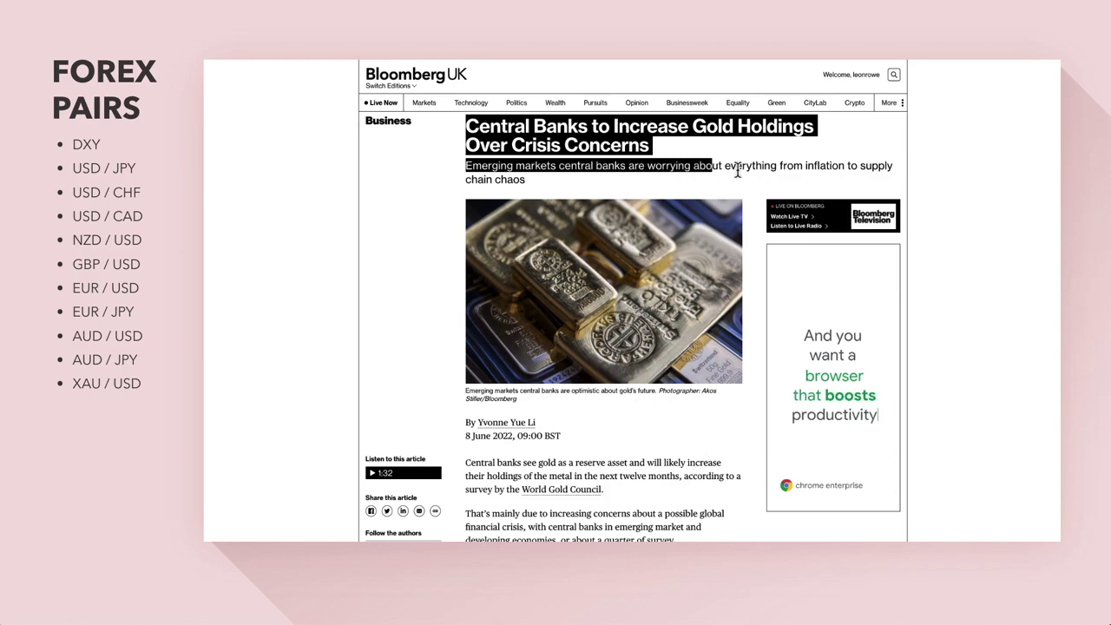
{"action": "left_click_drag", "start_coordinate": [804, 170], "coordinate": [885, 166]}
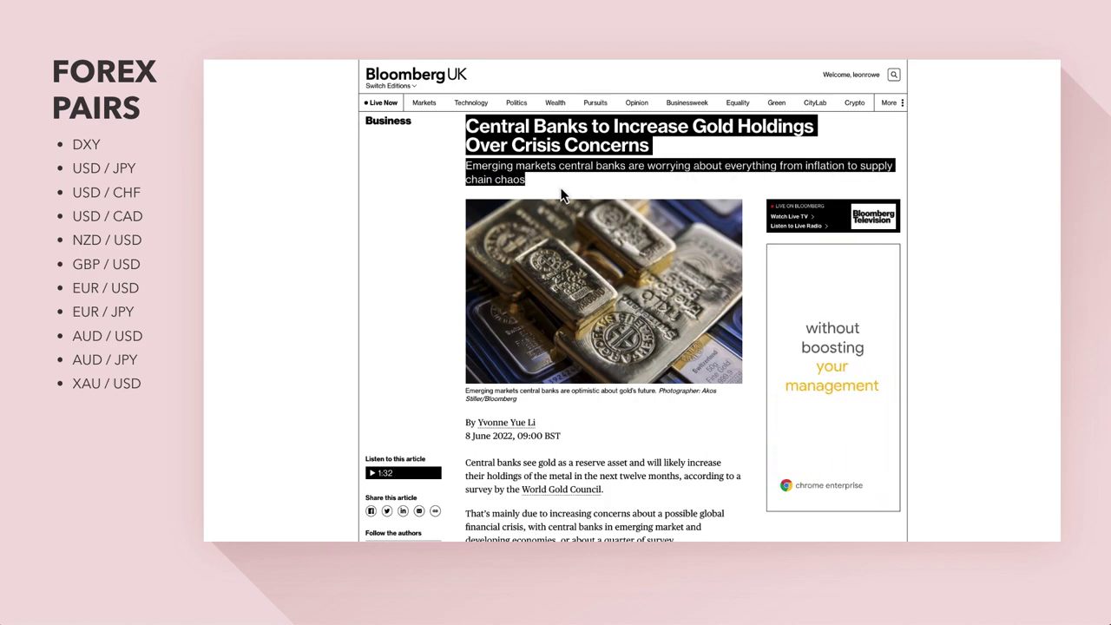
{"action": "left_click_drag", "start_coordinate": [472, 465], "coordinate": [701, 466]}
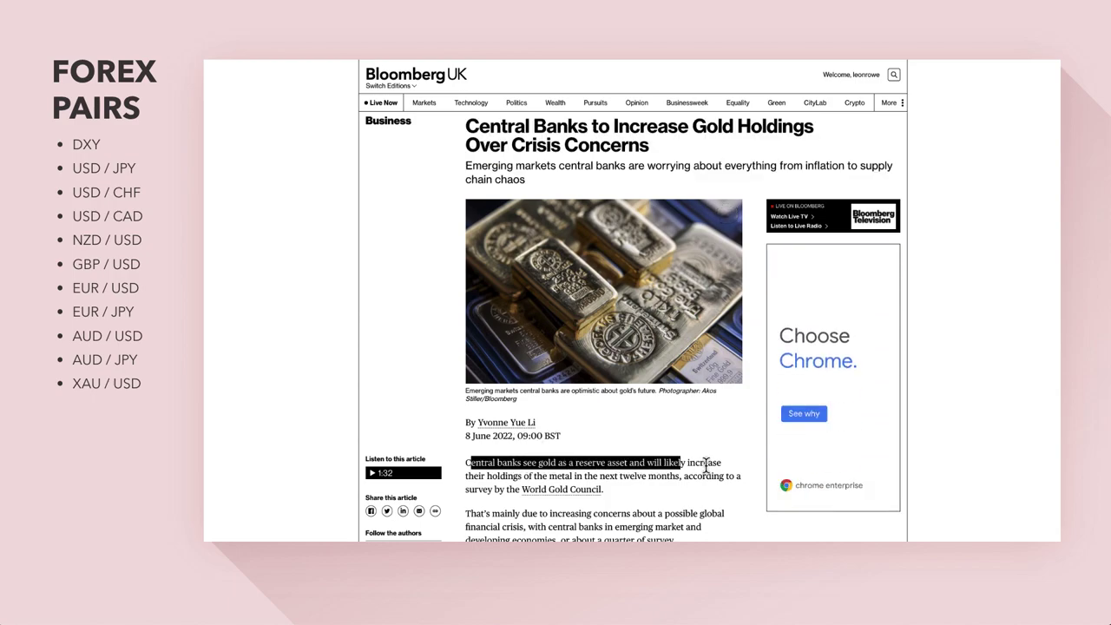
{"action": "left_click_drag", "start_coordinate": [544, 477], "coordinate": [596, 478]}
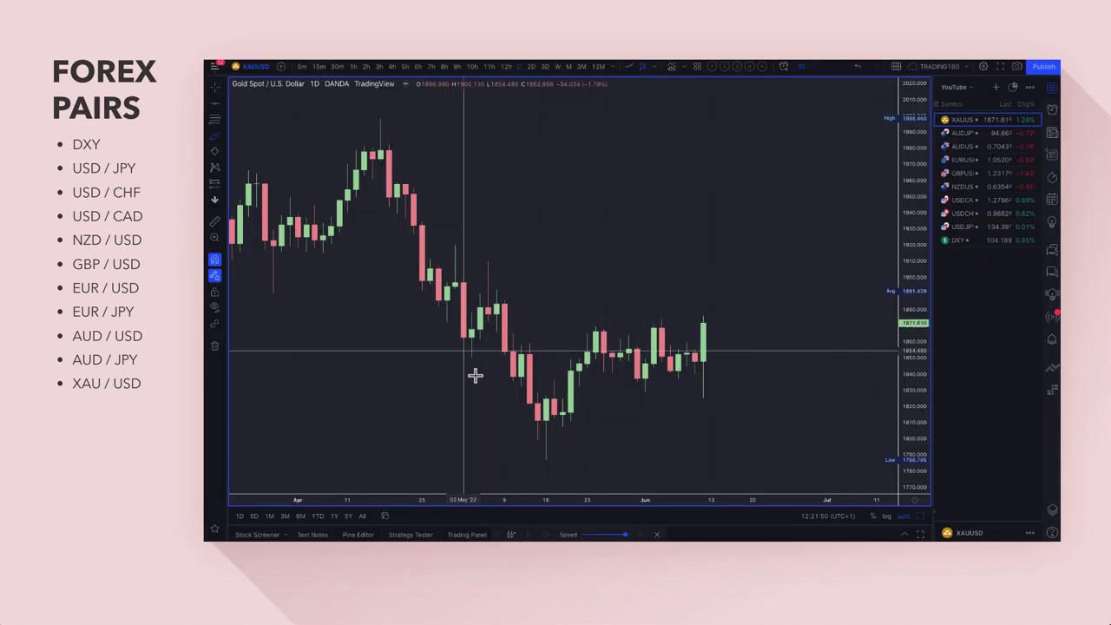
- On the daily XAU/USD chart, brush a loop around the mid-2019 price action and a path rising to the August 2020 peak
{"action": "scroll", "coordinate": [473, 375], "scroll_direction": "down", "scroll_amount": 5}
{"action": "scroll", "coordinate": [474, 375], "scroll_direction": "down", "scroll_amount": 8}
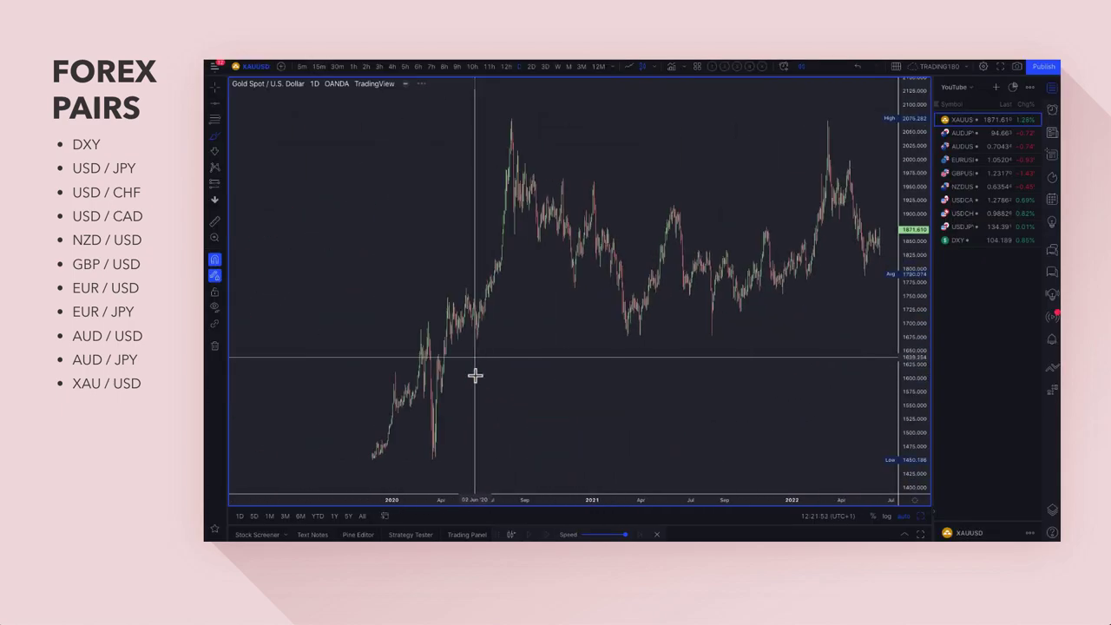
{"action": "scroll", "coordinate": [474, 375], "scroll_direction": "left", "scroll_amount": 10}
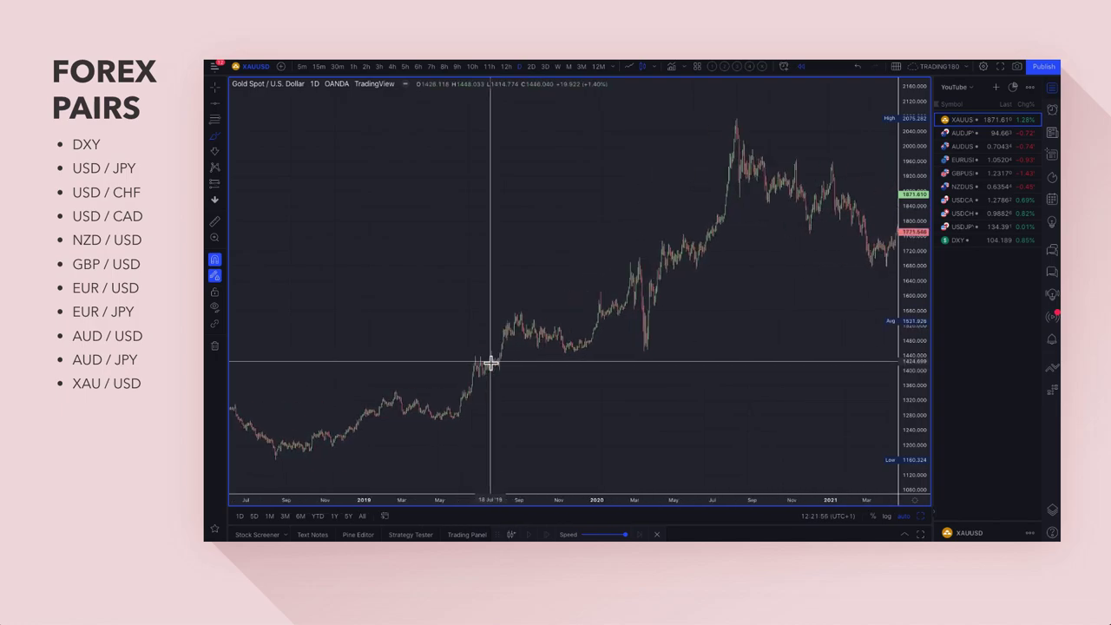
{"action": "scroll", "coordinate": [490, 364], "scroll_direction": "up", "scroll_amount": 5}
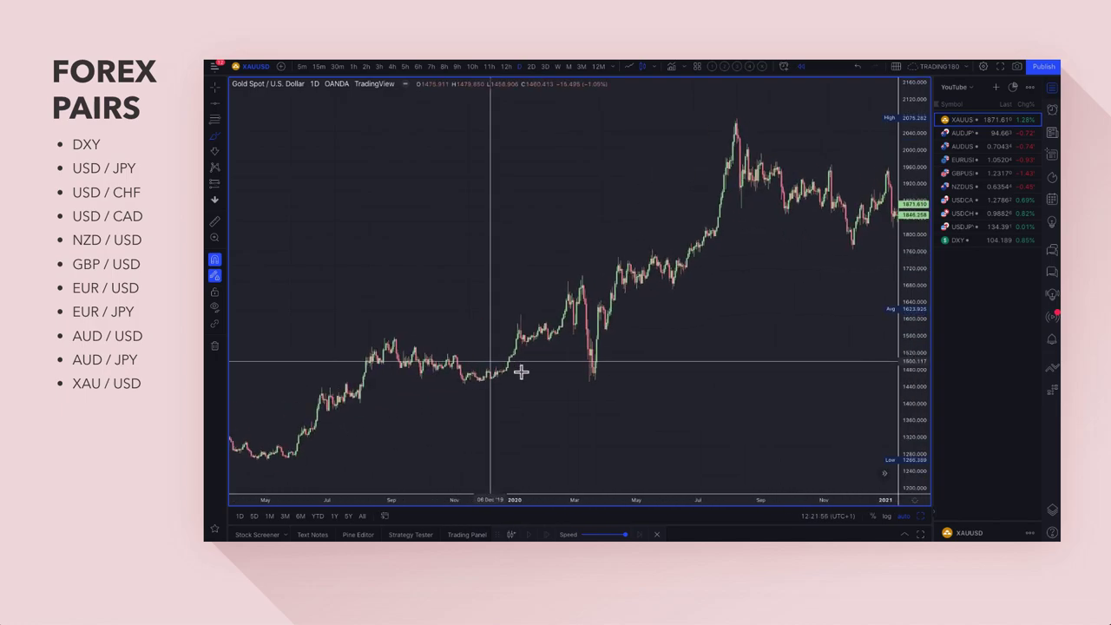
{"action": "left_click", "coordinate": [215, 139]}
{"action": "scroll", "coordinate": [431, 393], "scroll_direction": "down", "scroll_amount": 2}
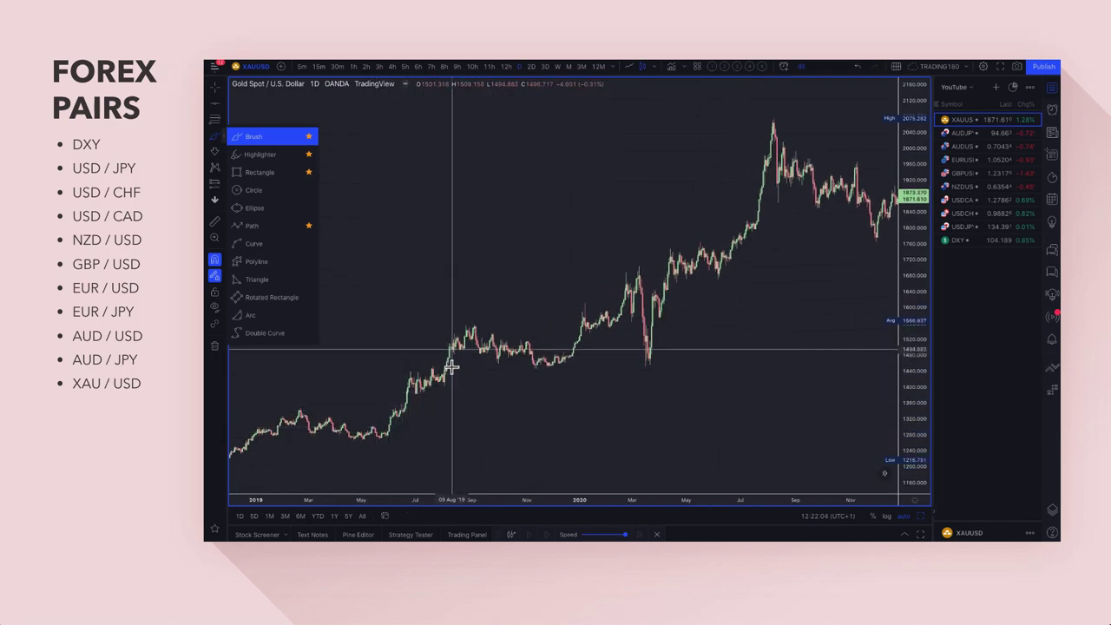
{"action": "mouse_move", "coordinate": [399, 414]}
{"action": "left_mouse_down"}
{"action": "mouse_move", "coordinate": [347, 434]}
{"action": "mouse_move", "coordinate": [471, 439]}
{"action": "mouse_move", "coordinate": [352, 399]}
{"action": "left_mouse_up"}
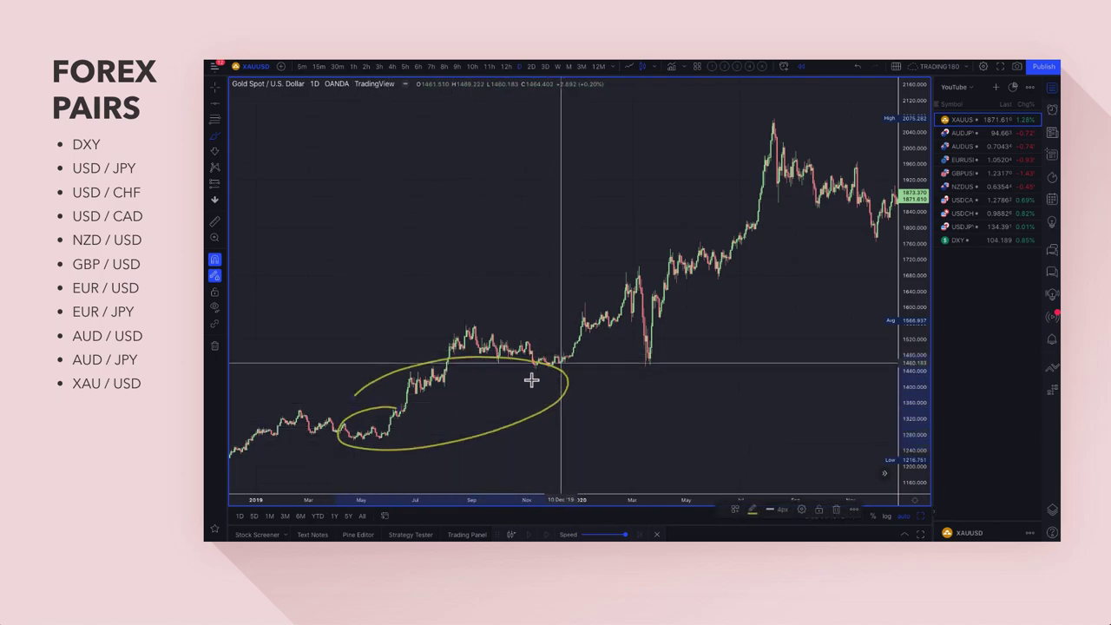
{"action": "mouse_move", "coordinate": [555, 367]}
{"action": "left_mouse_down"}
{"action": "mouse_move", "coordinate": [615, 289]}
{"action": "mouse_move", "coordinate": [674, 307]}
{"action": "mouse_move", "coordinate": [774, 130]}
{"action": "left_mouse_up"}
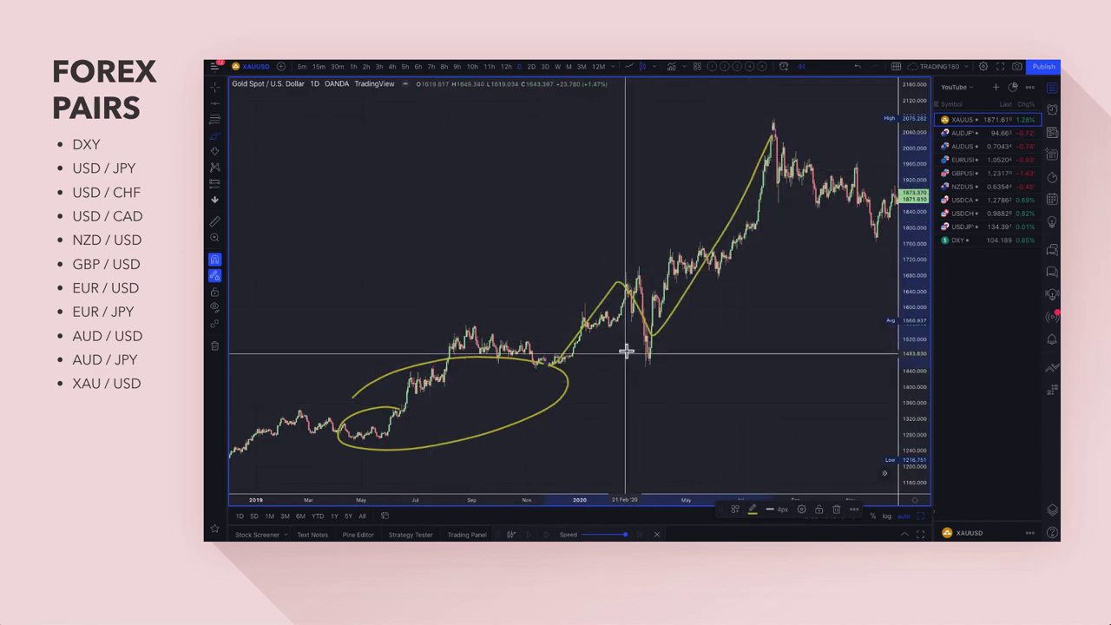
- Brush circles at the August 2020 high, both 2021 lows and the early and May 2022 lows, plus a line up towards the March 2022 high
{"action": "scroll", "coordinate": [682, 327], "scroll_direction": "right", "scroll_amount": 3}
{"action": "scroll", "coordinate": [737, 171], "scroll_direction": "right", "scroll_amount": 10}
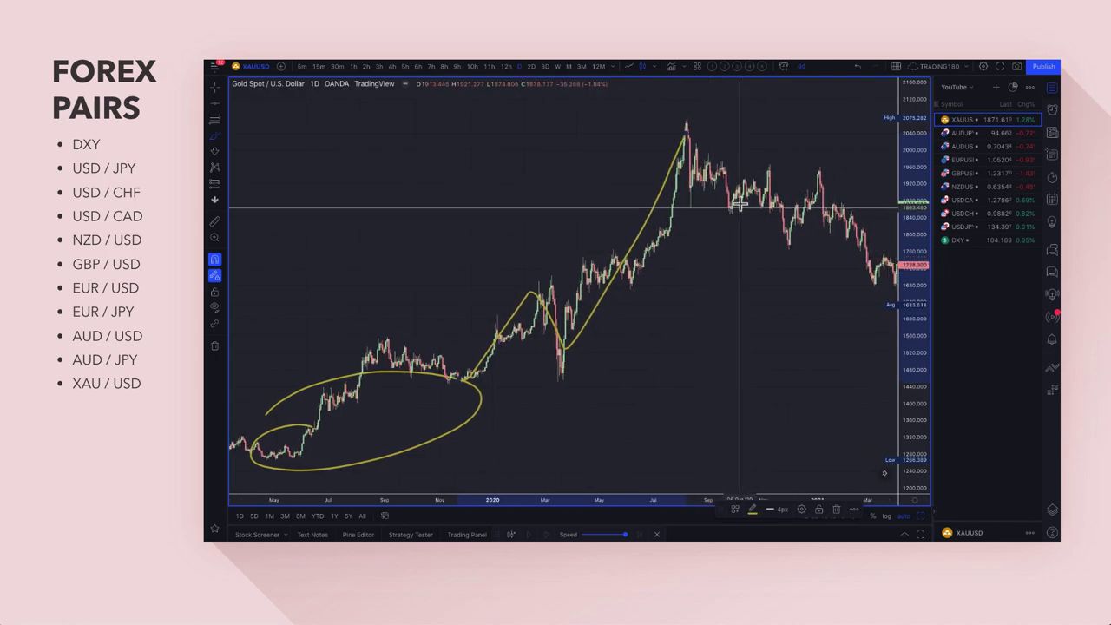
{"action": "scroll", "coordinate": [729, 265], "scroll_direction": "left", "scroll_amount": 2}
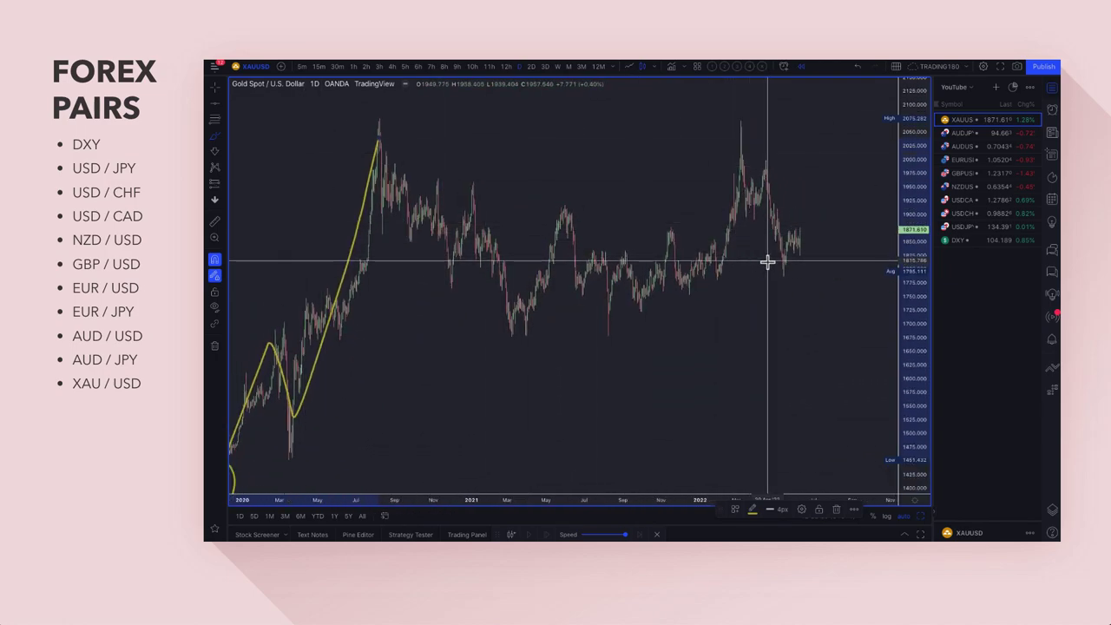
{"action": "left_click_drag", "start_coordinate": [371, 105], "coordinate": [373, 97]}
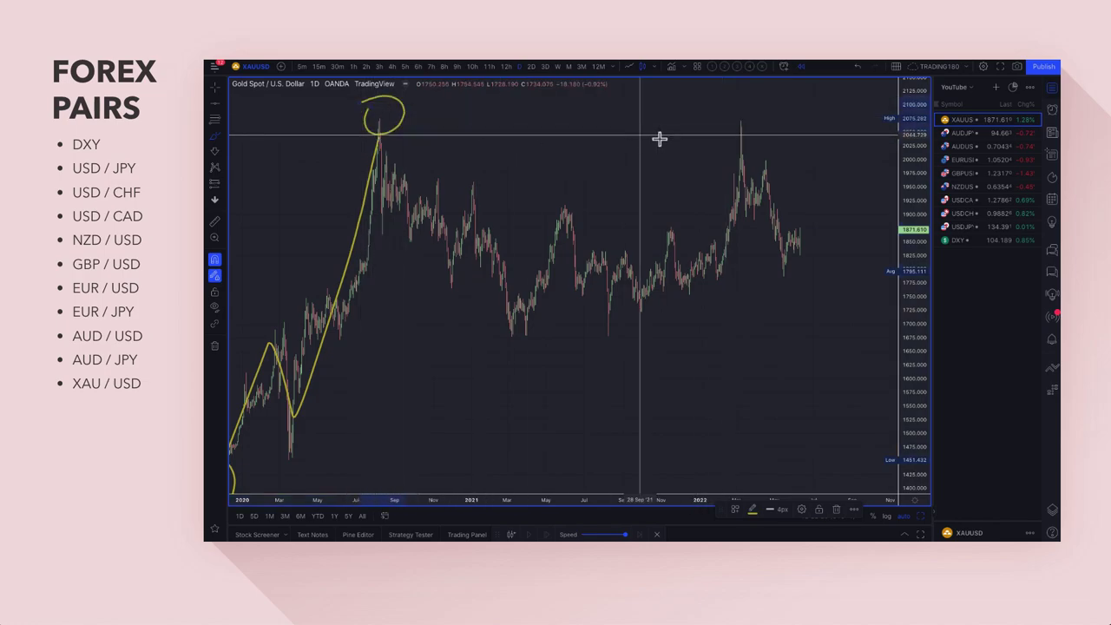
{"action": "left_click_drag", "start_coordinate": [528, 307], "coordinate": [506, 307]}
{"action": "left_click_drag", "start_coordinate": [618, 328], "coordinate": [581, 359]}
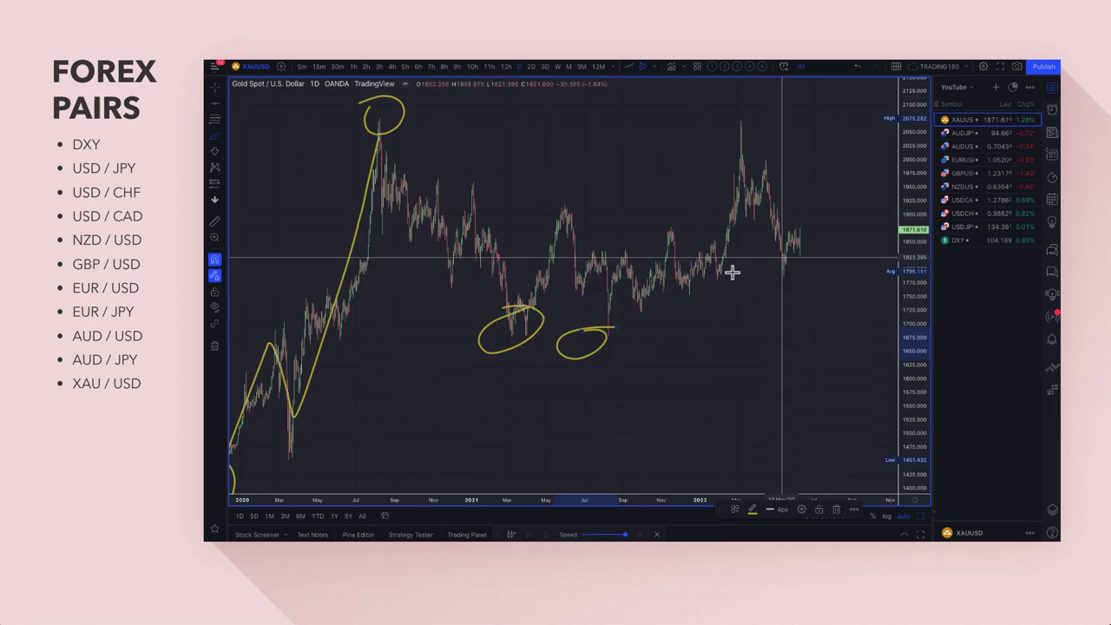
{"action": "mouse_move", "coordinate": [719, 266]}
{"action": "left_mouse_down"}
{"action": "mouse_move", "coordinate": [730, 274]}
{"action": "mouse_move", "coordinate": [719, 275]}
{"action": "mouse_move", "coordinate": [741, 149]}
{"action": "left_mouse_up"}
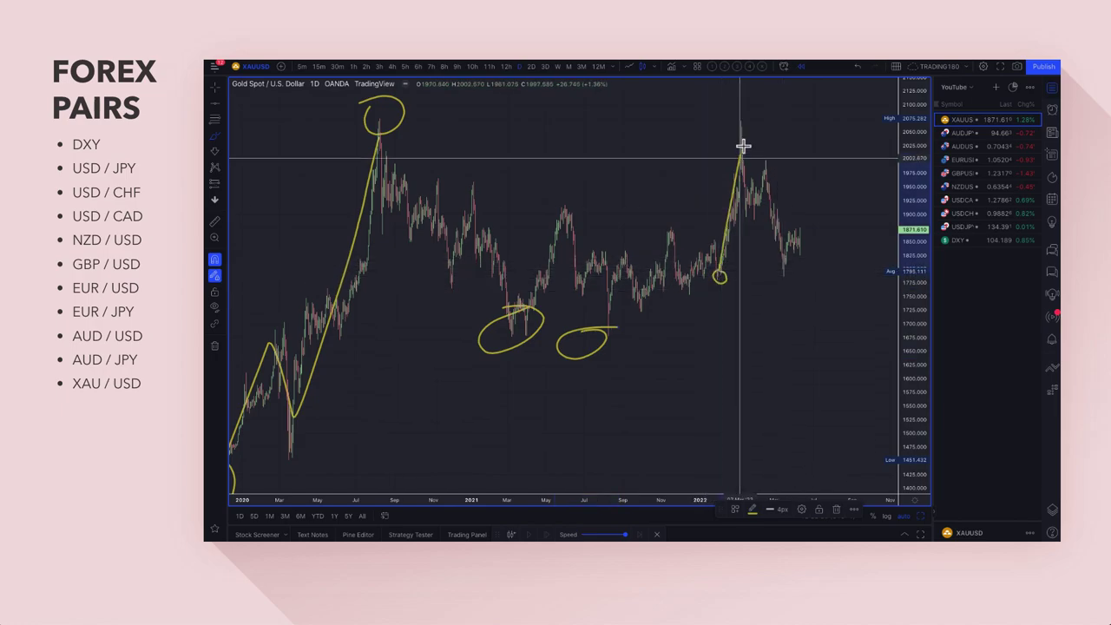
{"action": "mouse_move", "coordinate": [790, 273]}
{"action": "left_mouse_down"}
{"action": "mouse_move", "coordinate": [793, 290]}
{"action": "mouse_move", "coordinate": [775, 278]}
{"action": "left_mouse_up"}
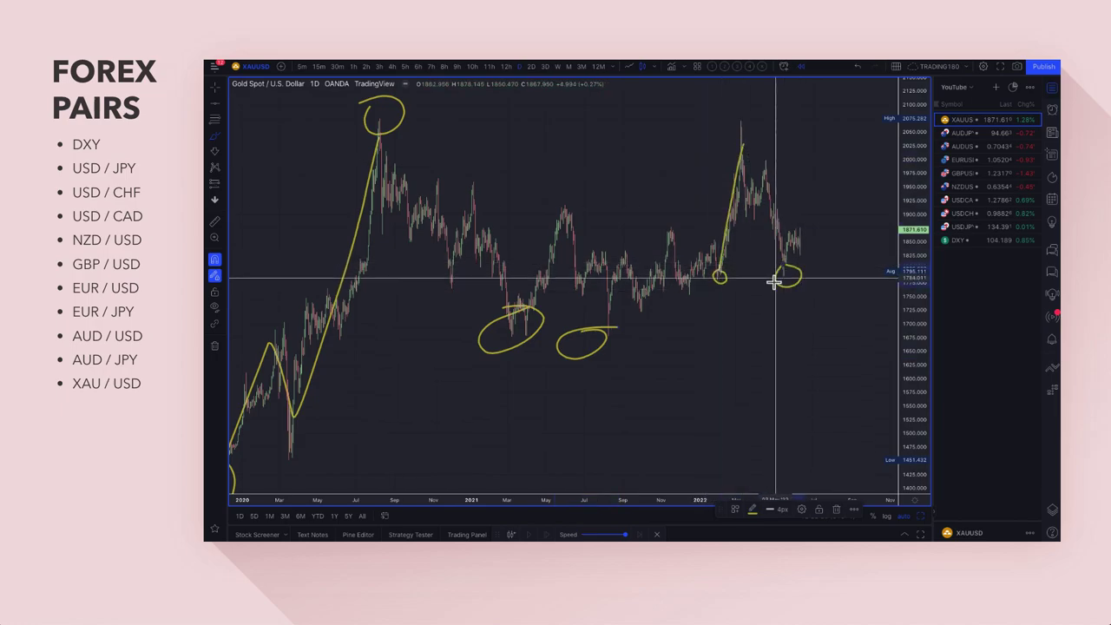
- Mark an XAU/USD zone from 1780.330 to 1806.850 at the late January 2022 low and apply the DEMAND template
{"action": "scroll", "coordinate": [776, 280], "scroll_direction": "up", "scroll_amount": 5}
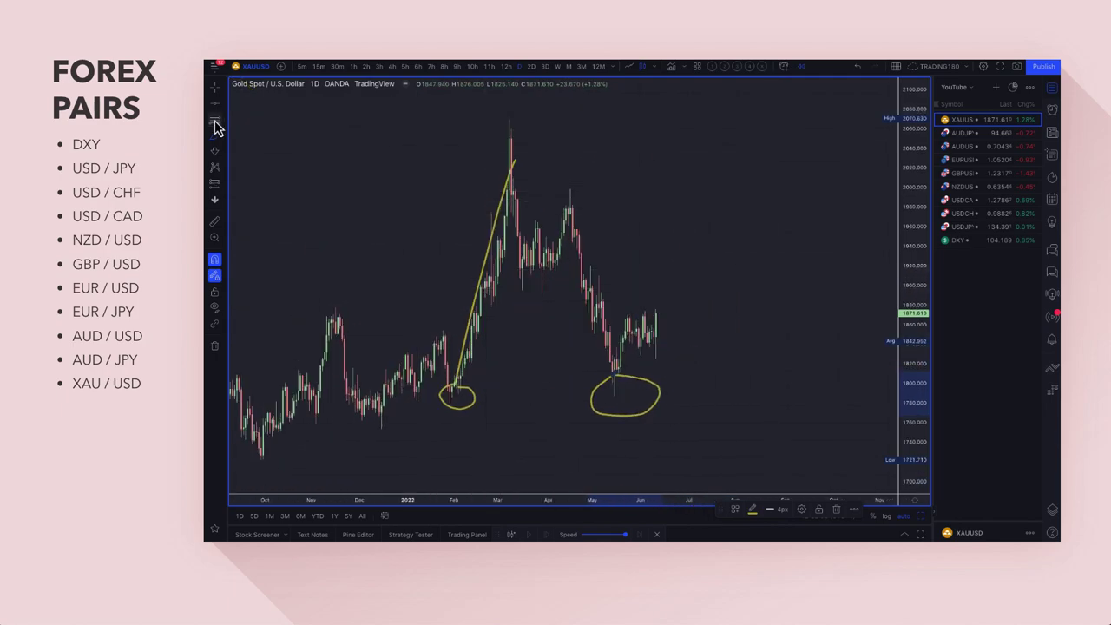
{"action": "left_click_drag", "start_coordinate": [457, 379], "coordinate": [449, 401]}
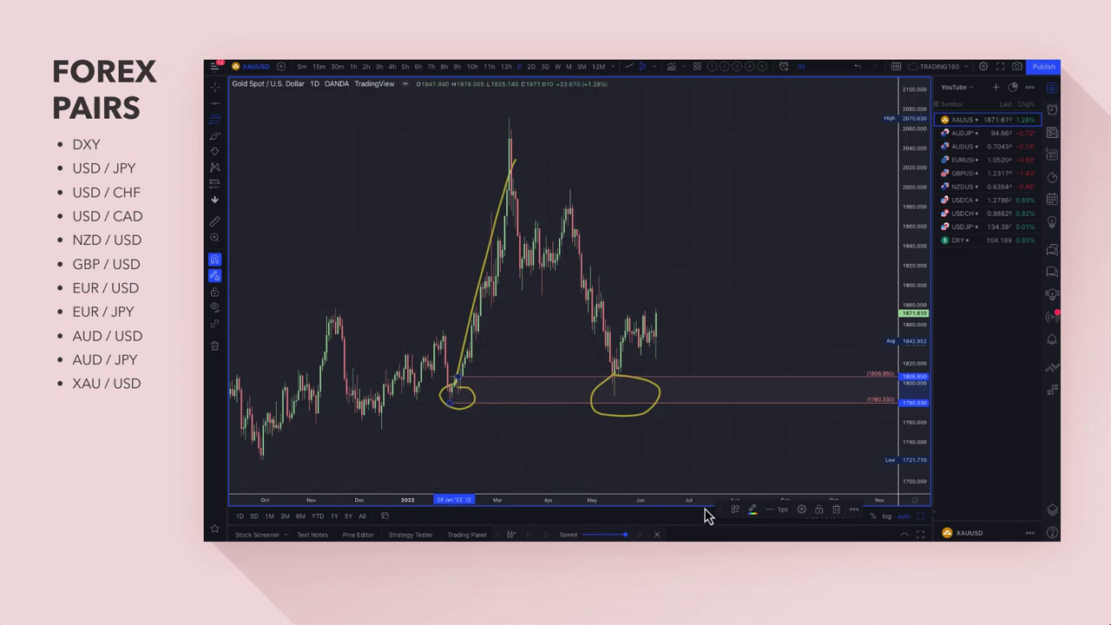
{"action": "left_click", "coordinate": [734, 509]}
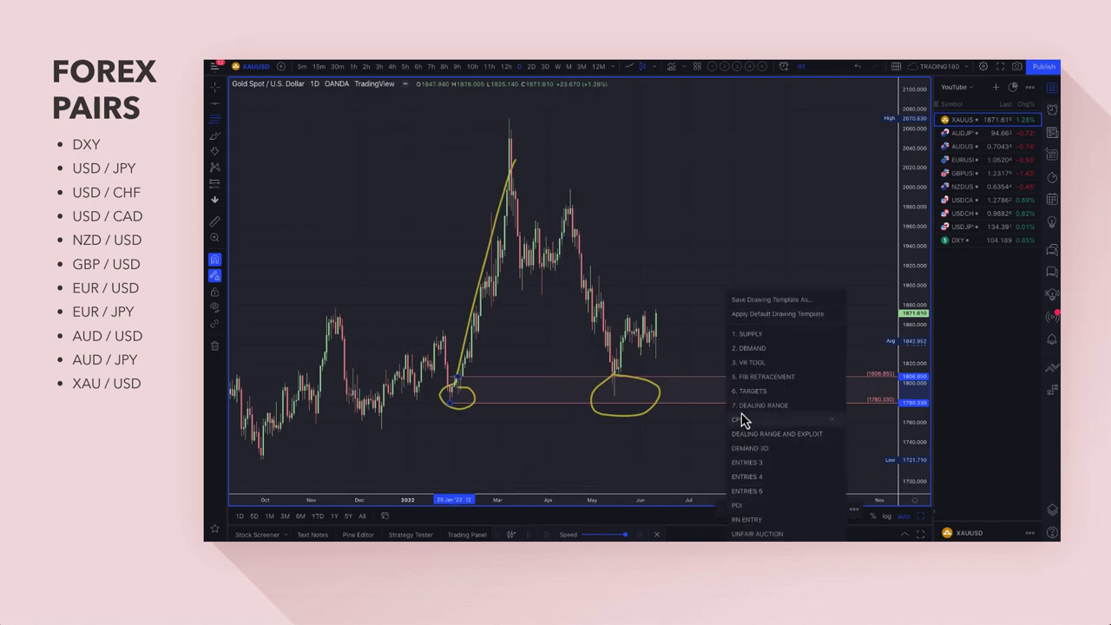
{"action": "left_click", "coordinate": [755, 349]}
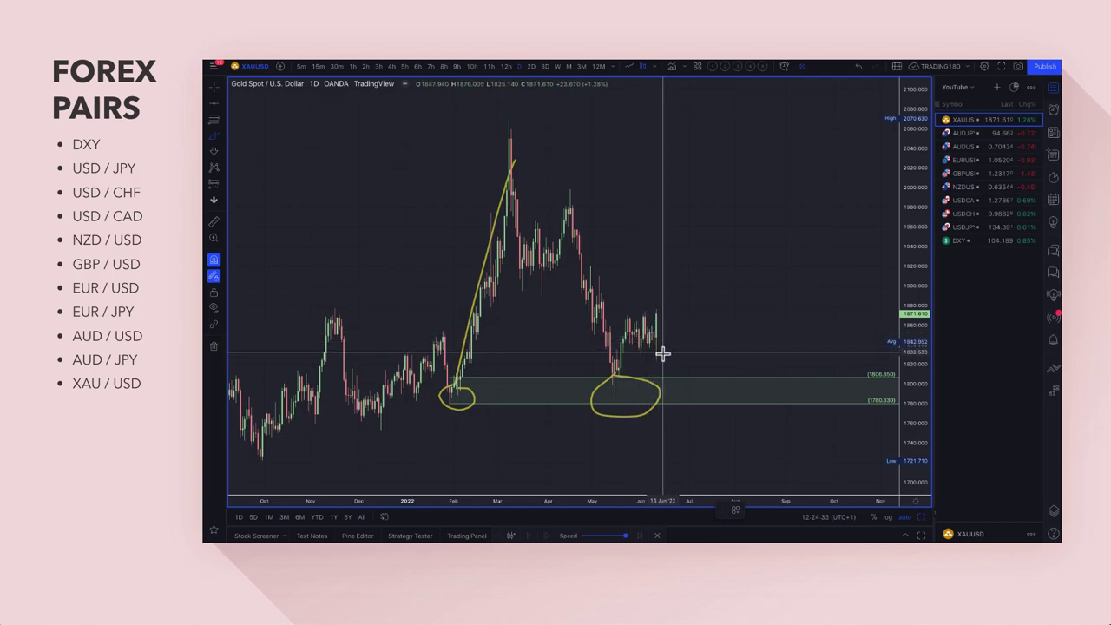
- Brush a rising arrow beside the current gold price, two circled falling arrows above it, and another rising arrow beside the circle
{"action": "left_click_drag", "start_coordinate": [673, 323], "coordinate": [664, 349]}
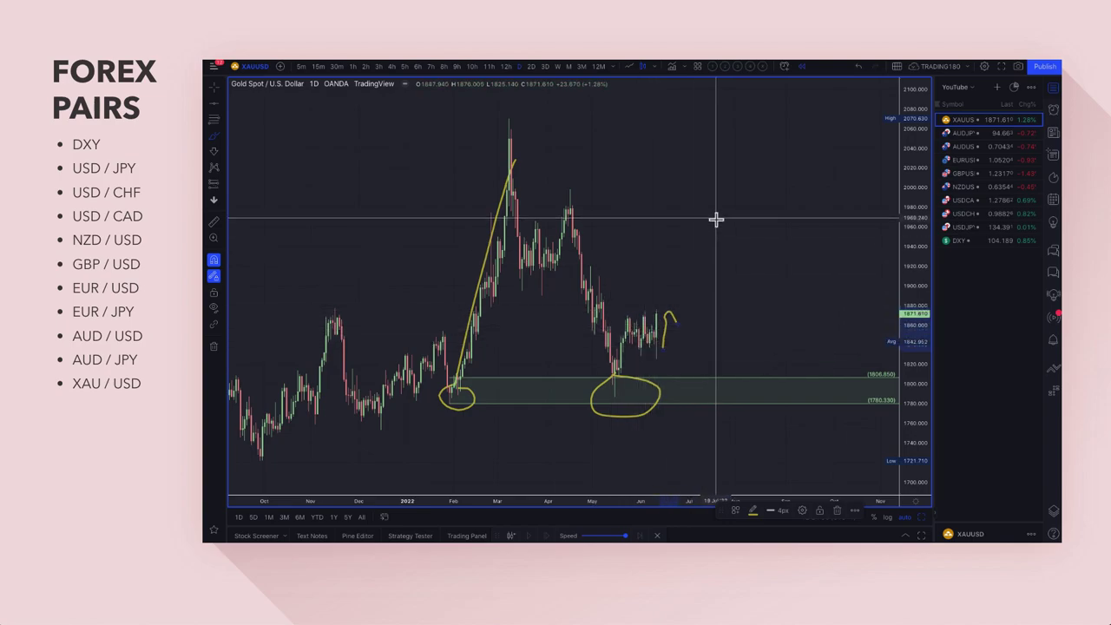
{"action": "mouse_move", "coordinate": [715, 219]}
{"action": "left_mouse_down"}
{"action": "mouse_move", "coordinate": [706, 283]}
{"action": "mouse_move", "coordinate": [719, 282]}
{"action": "left_mouse_up"}
{"action": "mouse_move", "coordinate": [734, 228]}
{"action": "left_mouse_down"}
{"action": "mouse_move", "coordinate": [736, 288]}
{"action": "mouse_move", "coordinate": [744, 283]}
{"action": "left_mouse_up"}
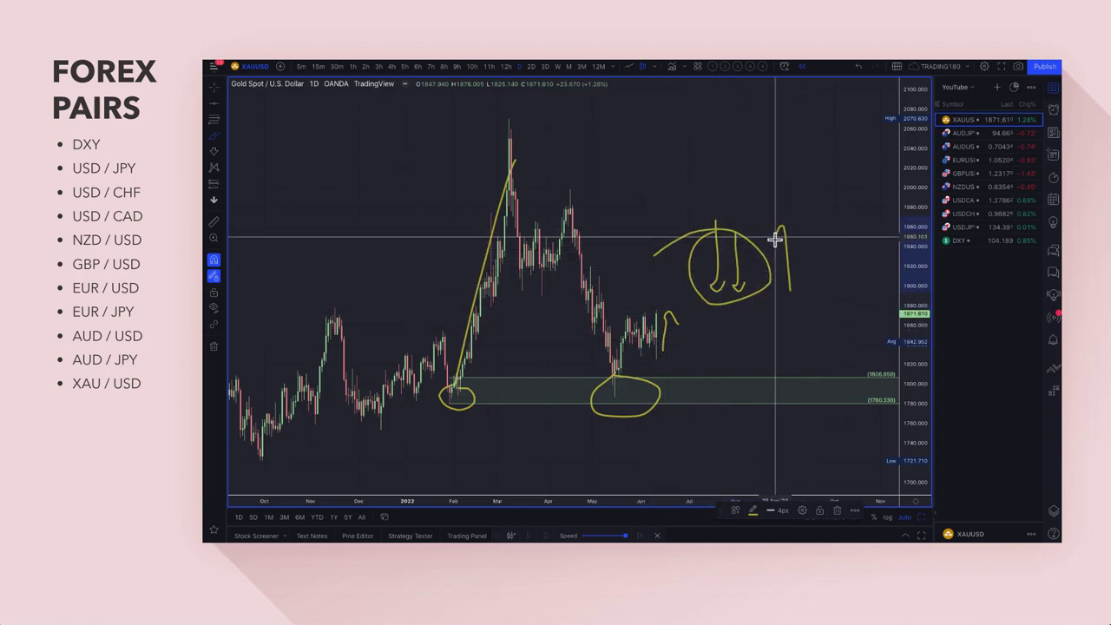
{"action": "left_click_drag", "start_coordinate": [793, 235], "coordinate": [795, 236]}
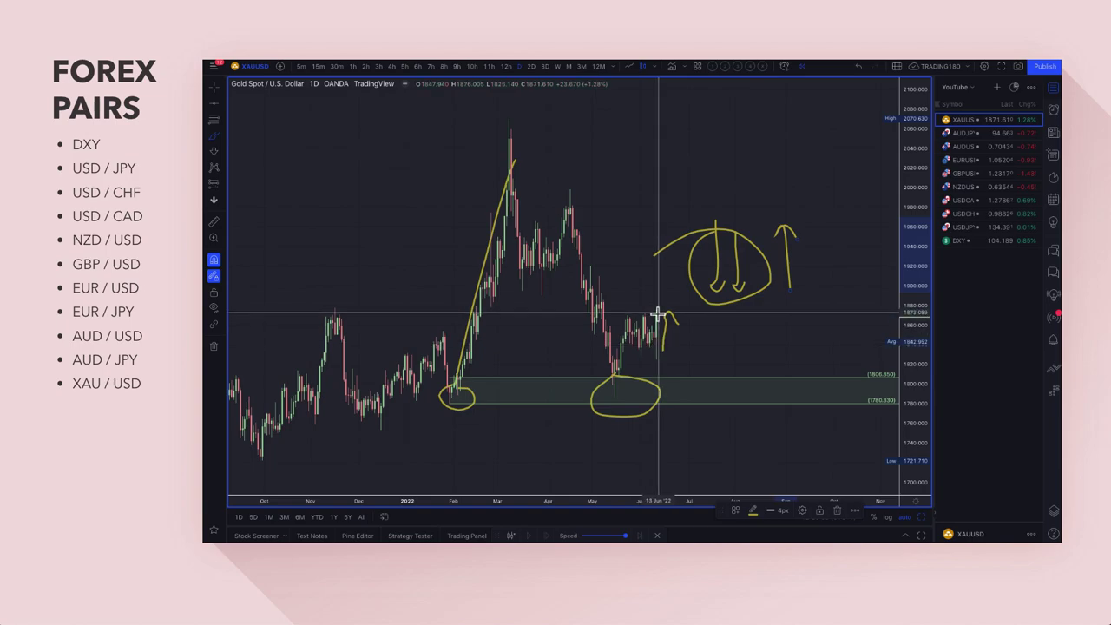
- Mark a second XAU/USD demand zone from 1786.785 to 1824.590 at the May 2022 low
{"action": "scroll", "coordinate": [666, 320], "scroll_direction": "up", "scroll_amount": 5}
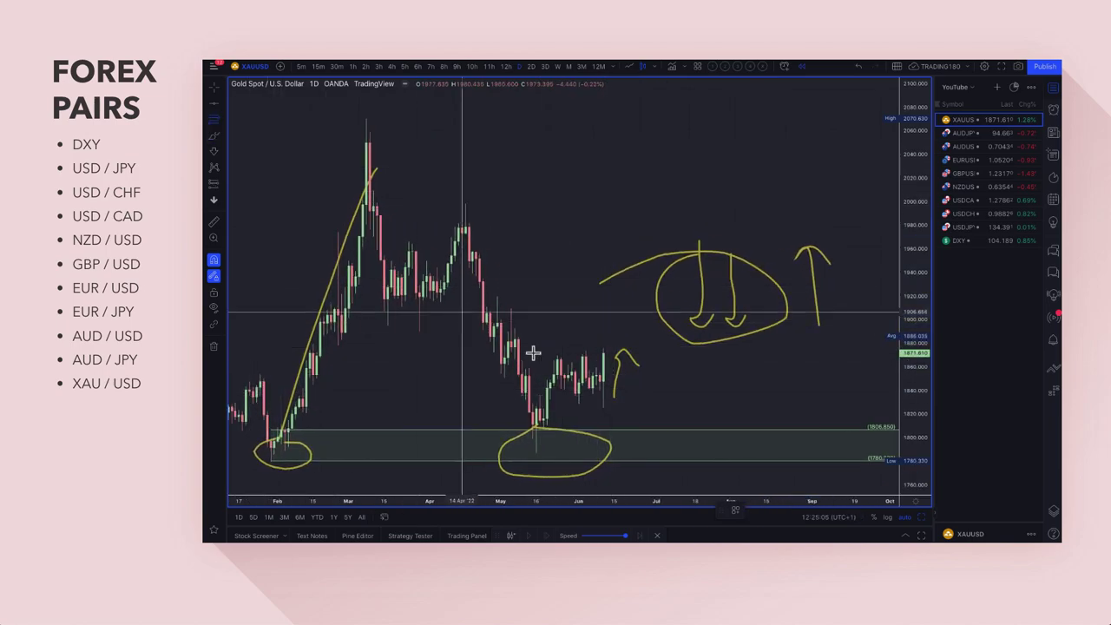
{"action": "left_click_drag", "start_coordinate": [540, 414], "coordinate": [537, 456]}
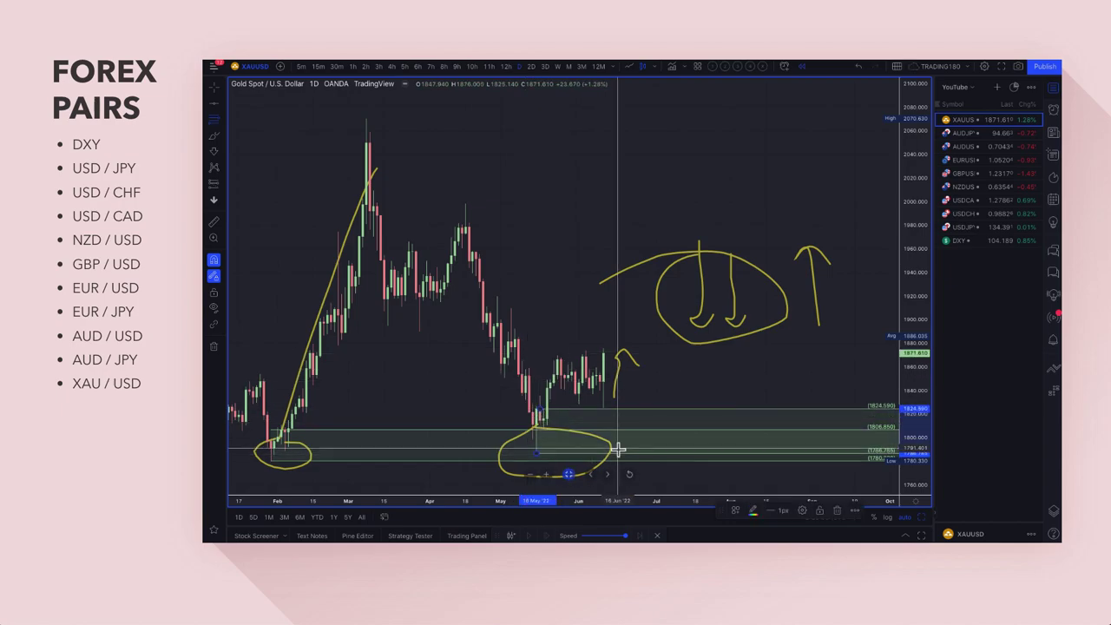
- Brush a projection from the current gold price down to the new demand zone and back up, and underline the area around the May low
{"action": "left_click", "coordinate": [214, 137]}
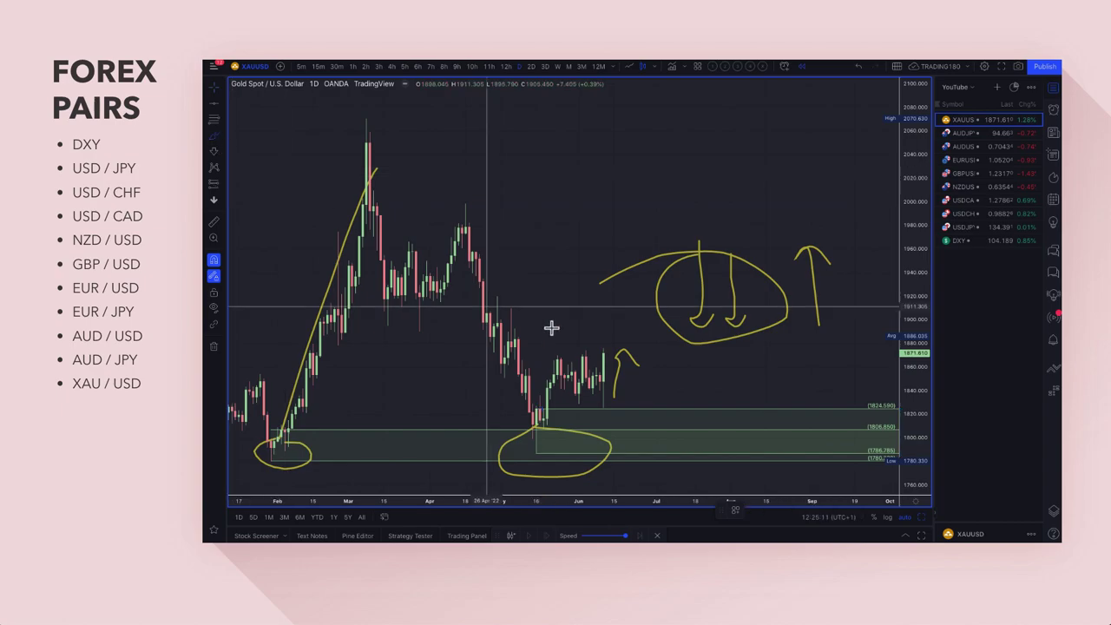
{"action": "mouse_move", "coordinate": [613, 375]}
{"action": "left_mouse_down"}
{"action": "mouse_move", "coordinate": [630, 416]}
{"action": "mouse_move", "coordinate": [669, 365]}
{"action": "mouse_move", "coordinate": [677, 377]}
{"action": "left_mouse_up"}
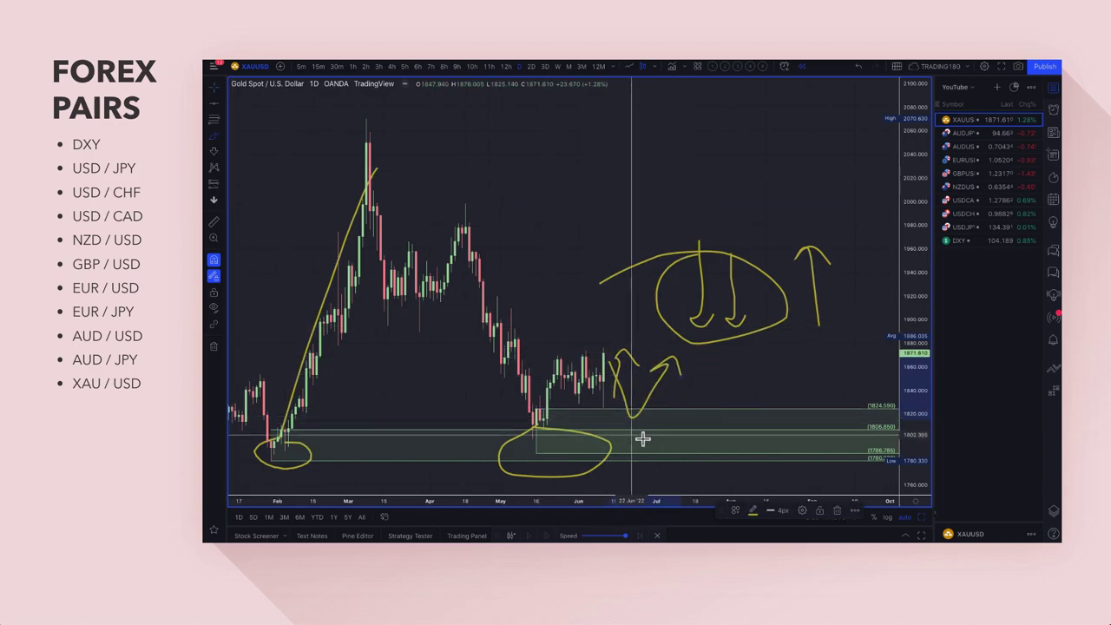
{"action": "left_click_drag", "start_coordinate": [570, 448], "coordinate": [672, 450]}
{"action": "mouse_move", "coordinate": [575, 453]}
{"action": "left_mouse_down"}
{"action": "mouse_move", "coordinate": [642, 452]}
{"action": "mouse_move", "coordinate": [685, 467]}
{"action": "left_mouse_up"}
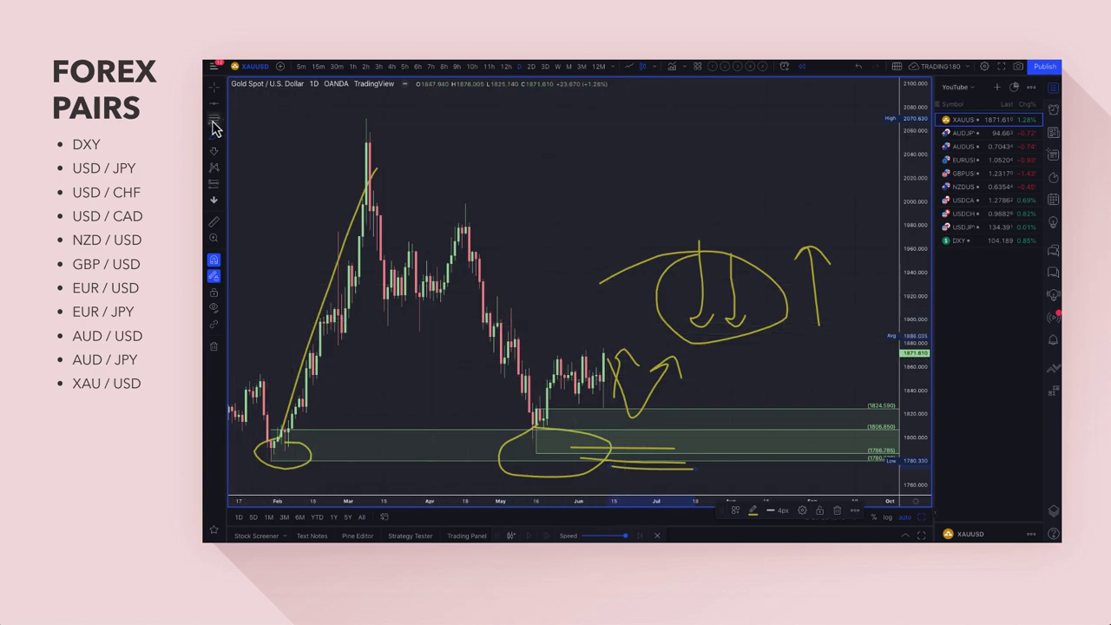
- Mark an XAU/USD zone from 1877.166 to 1919.980 at the late April candles and apply the SUPPLY template
{"action": "left_click_drag", "start_coordinate": [515, 346], "coordinate": [495, 298]}
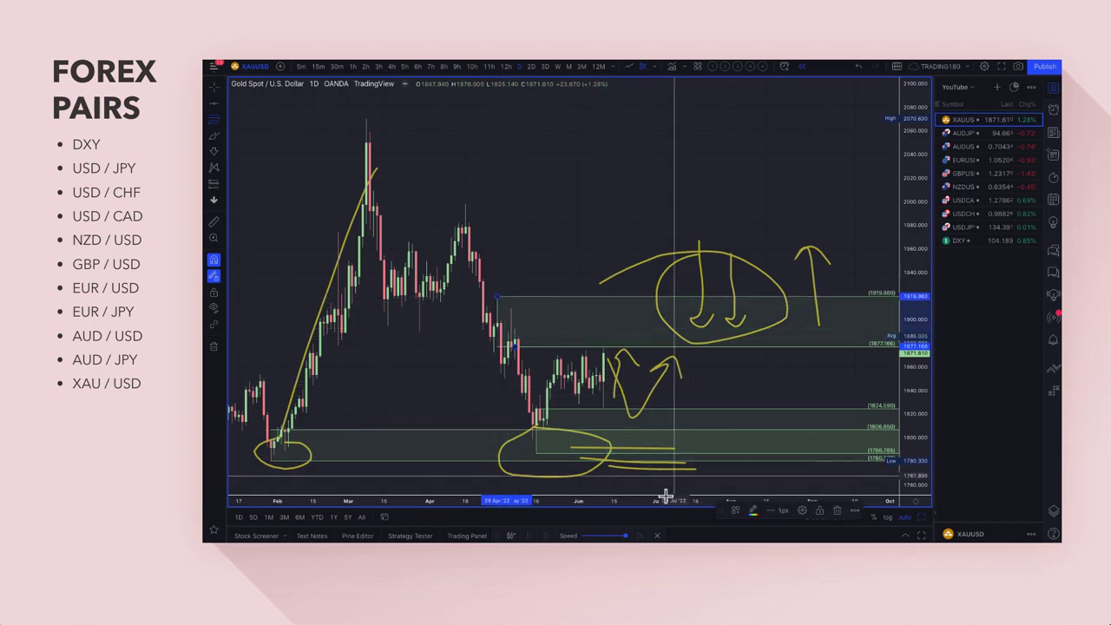
{"action": "left_click", "coordinate": [733, 512]}
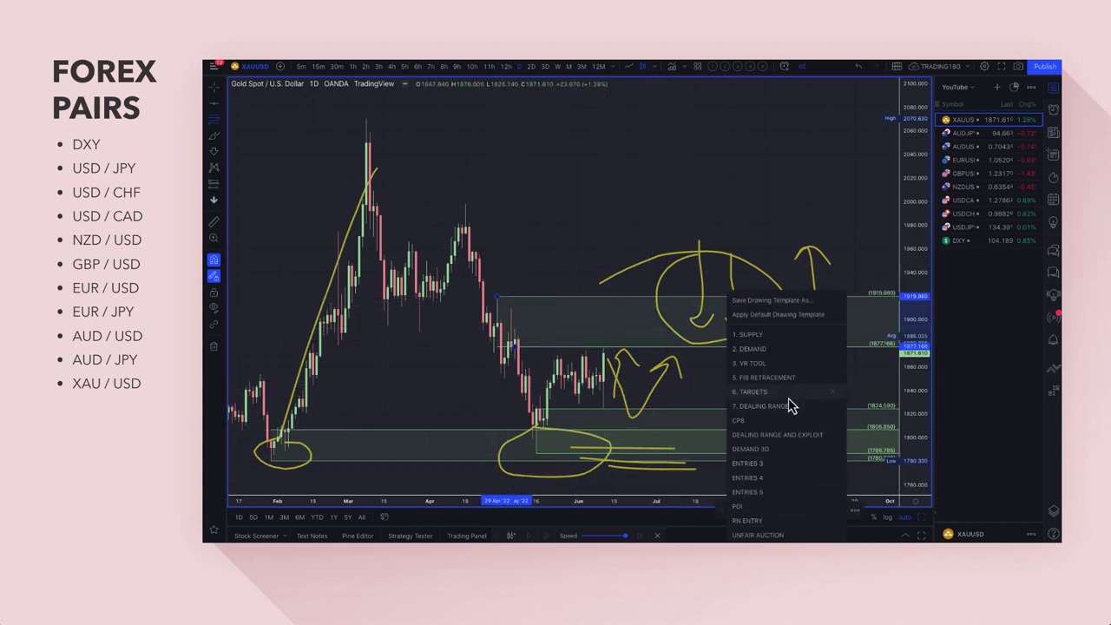
{"action": "left_click", "coordinate": [758, 334]}
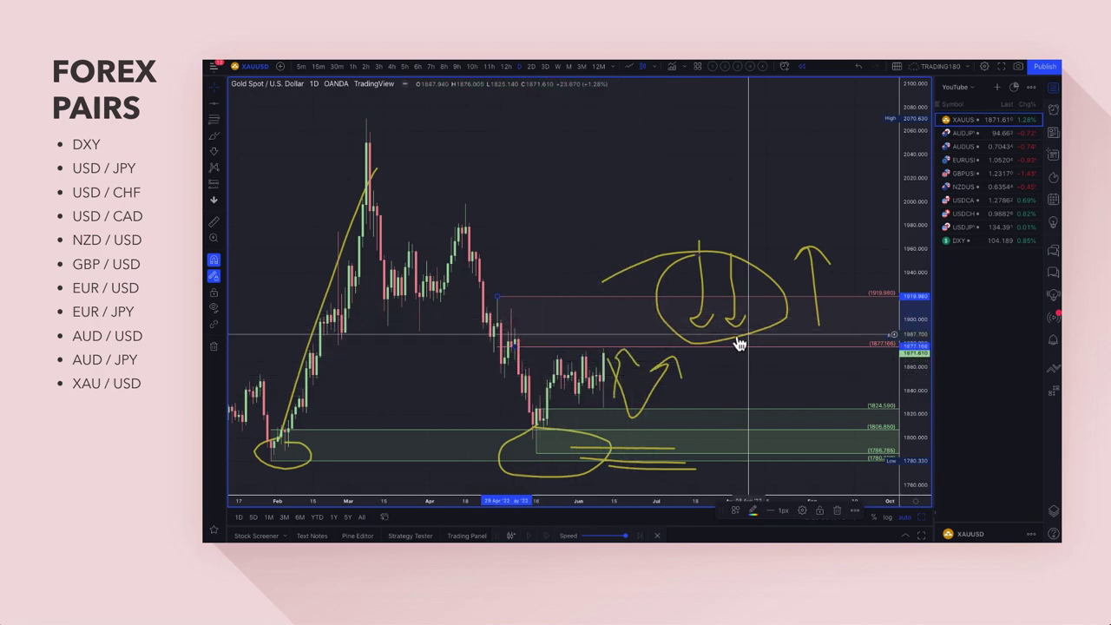
{"action": "scroll", "coordinate": [718, 365], "scroll_direction": "down", "scroll_amount": 4}
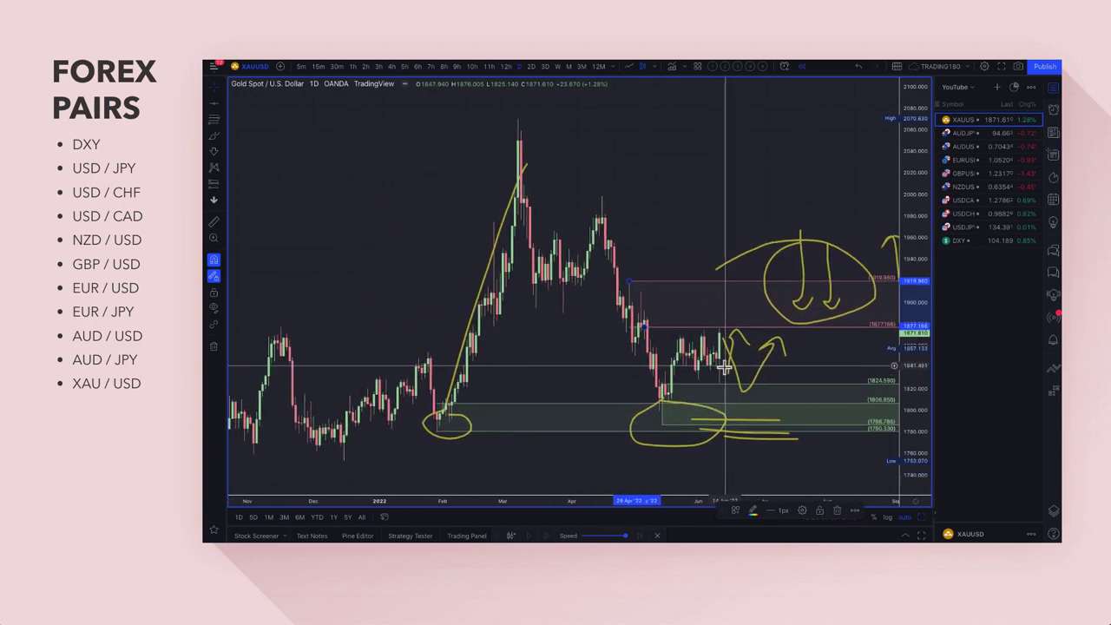